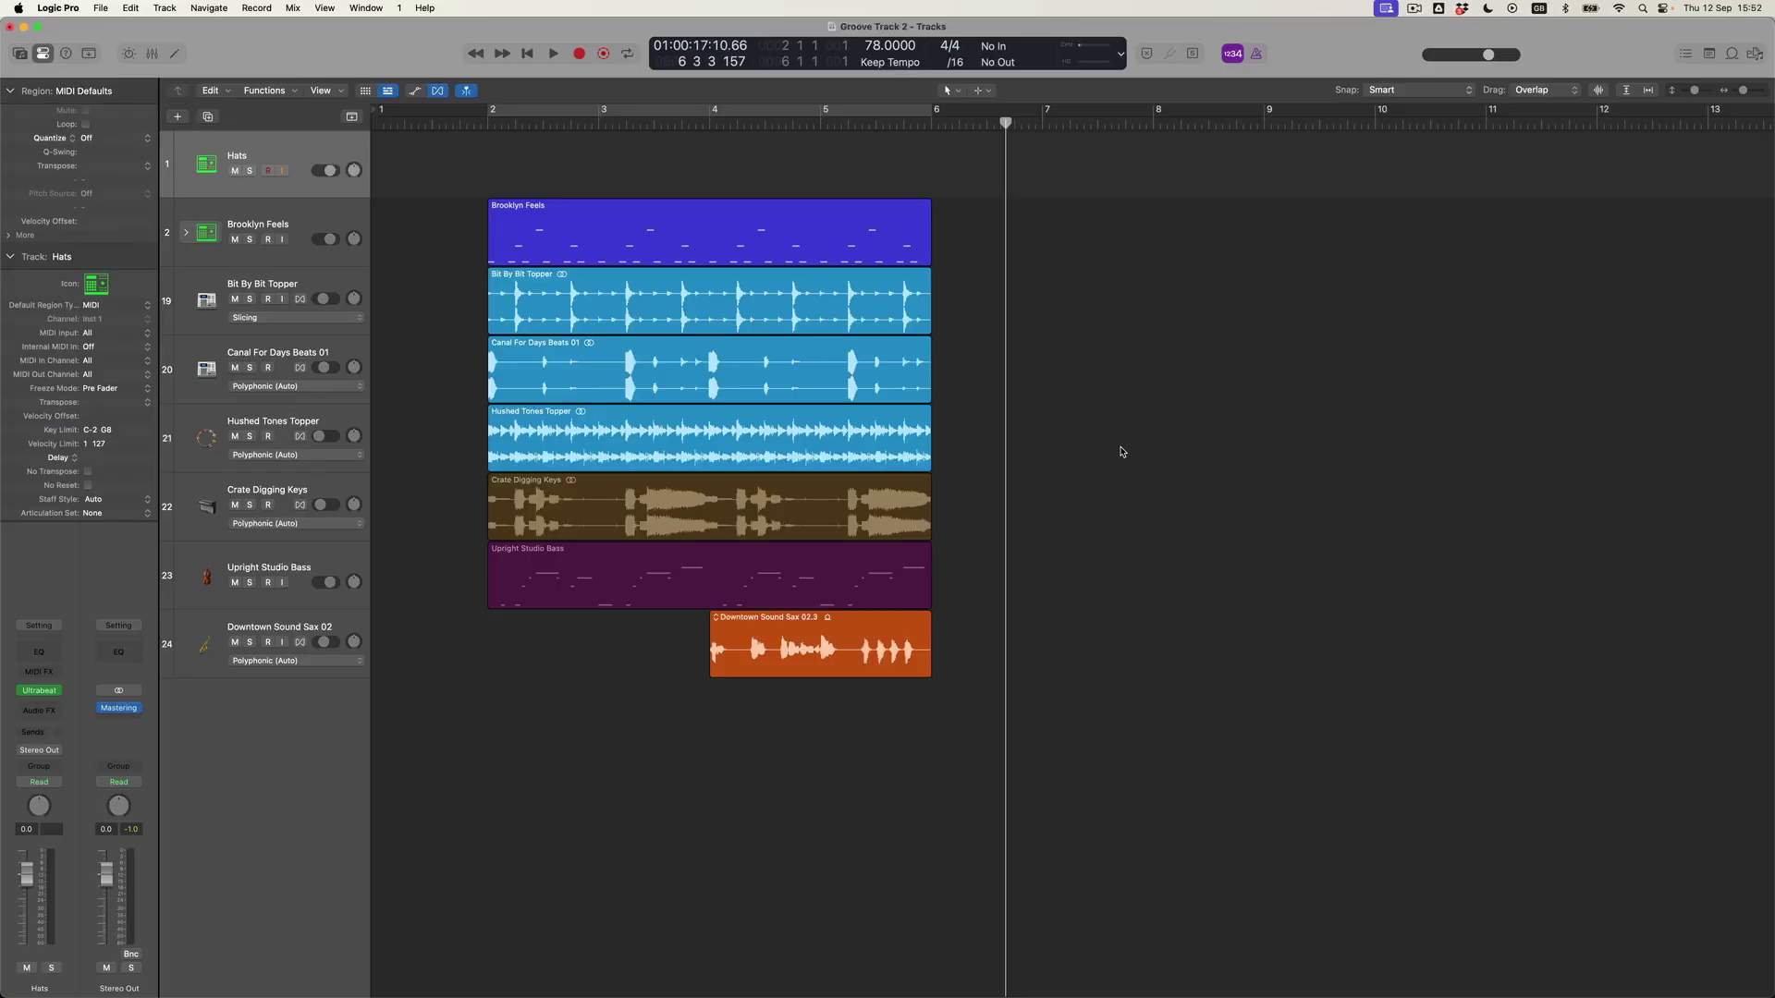
Open the Brooklyn Feels region in the note editor and play it
click(798, 250)
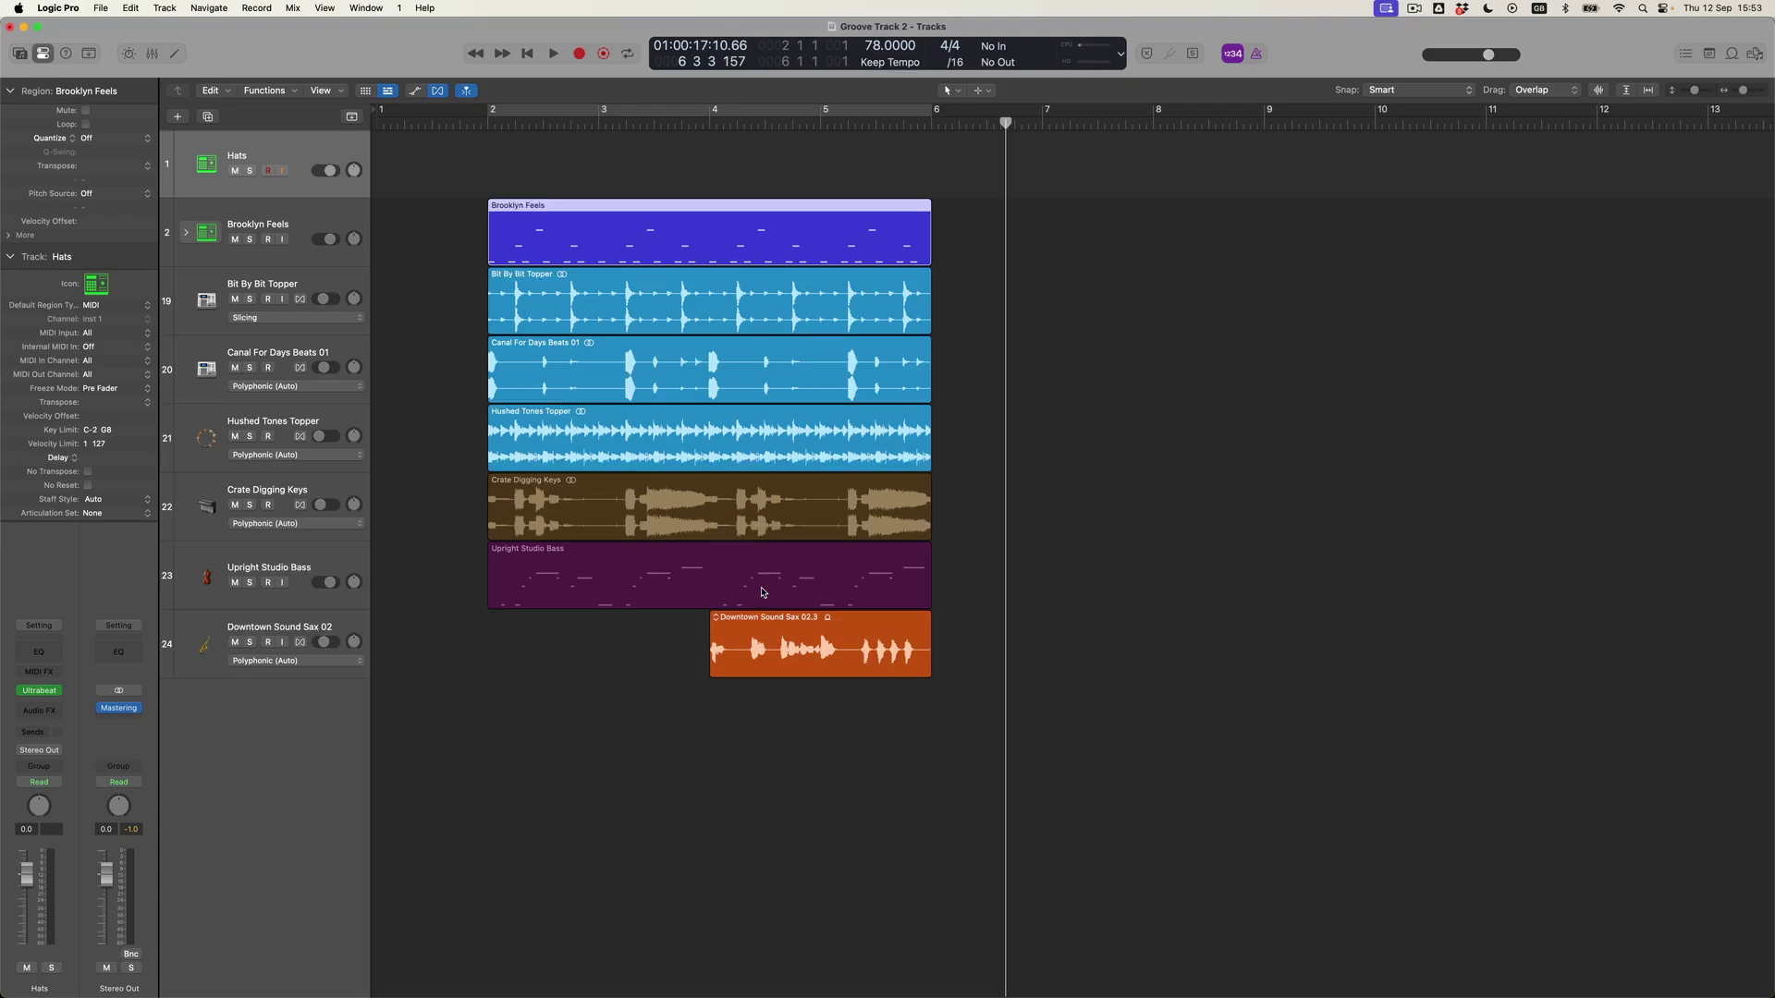
click(762, 593)
double_click(721, 231)
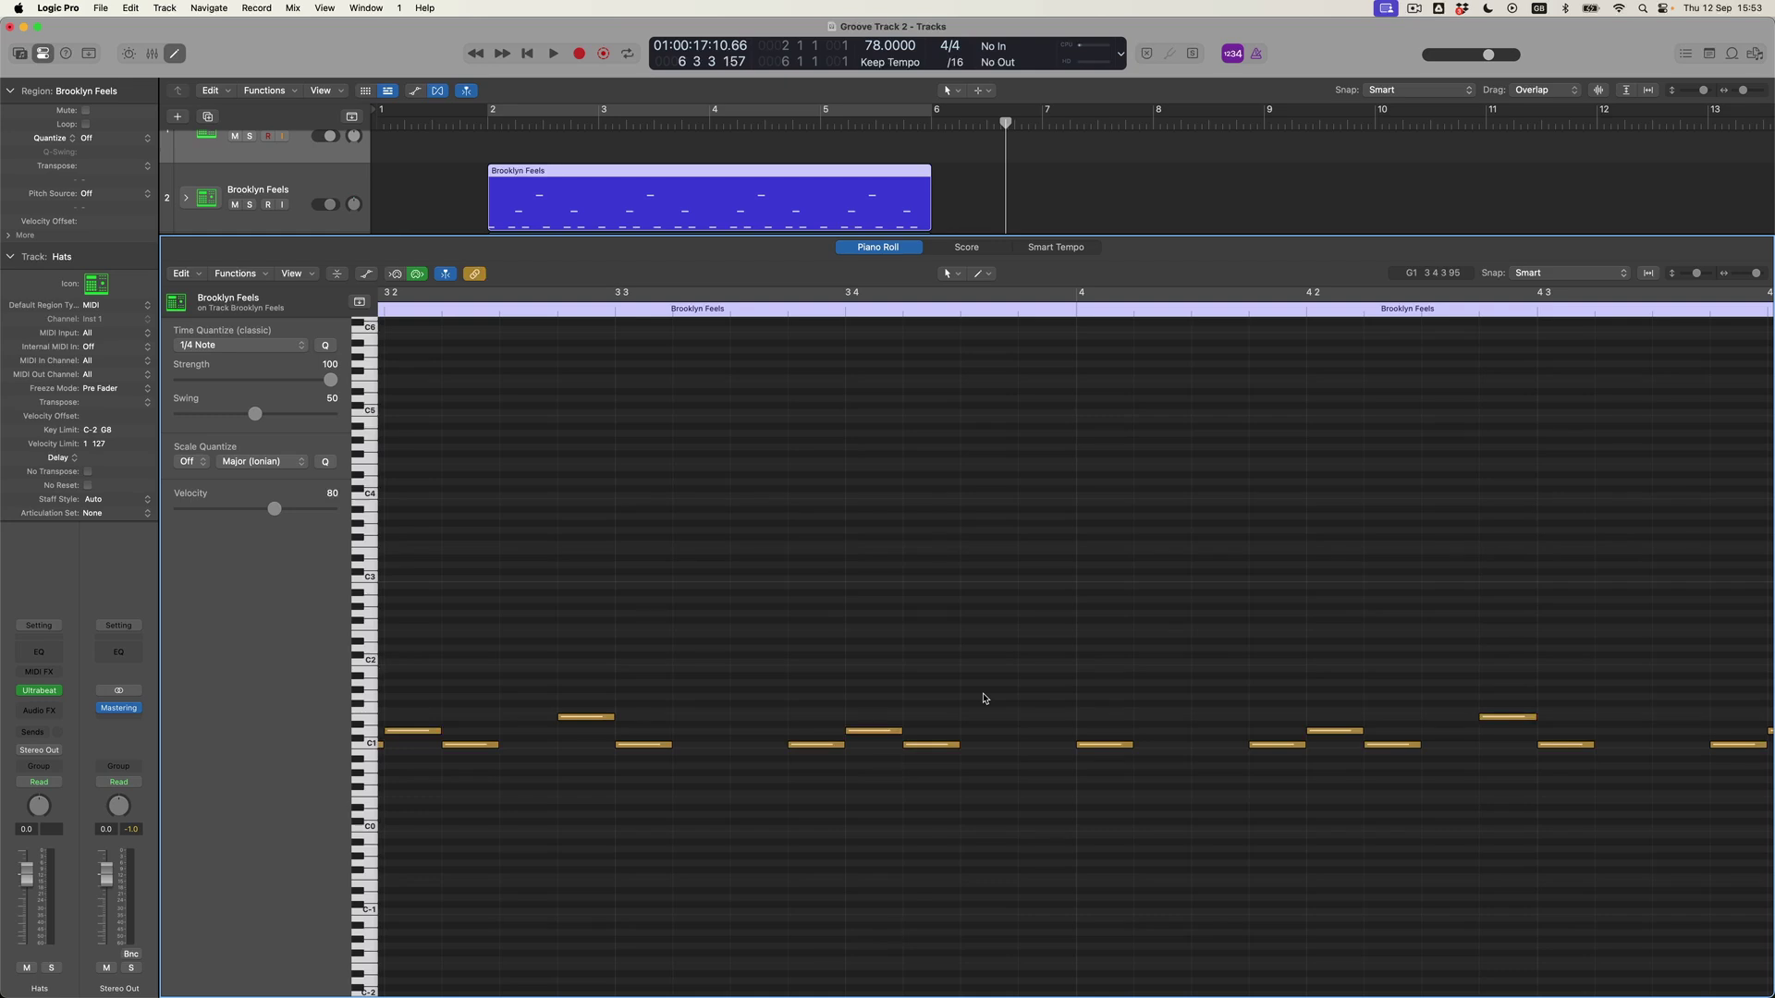
key(shift+space)
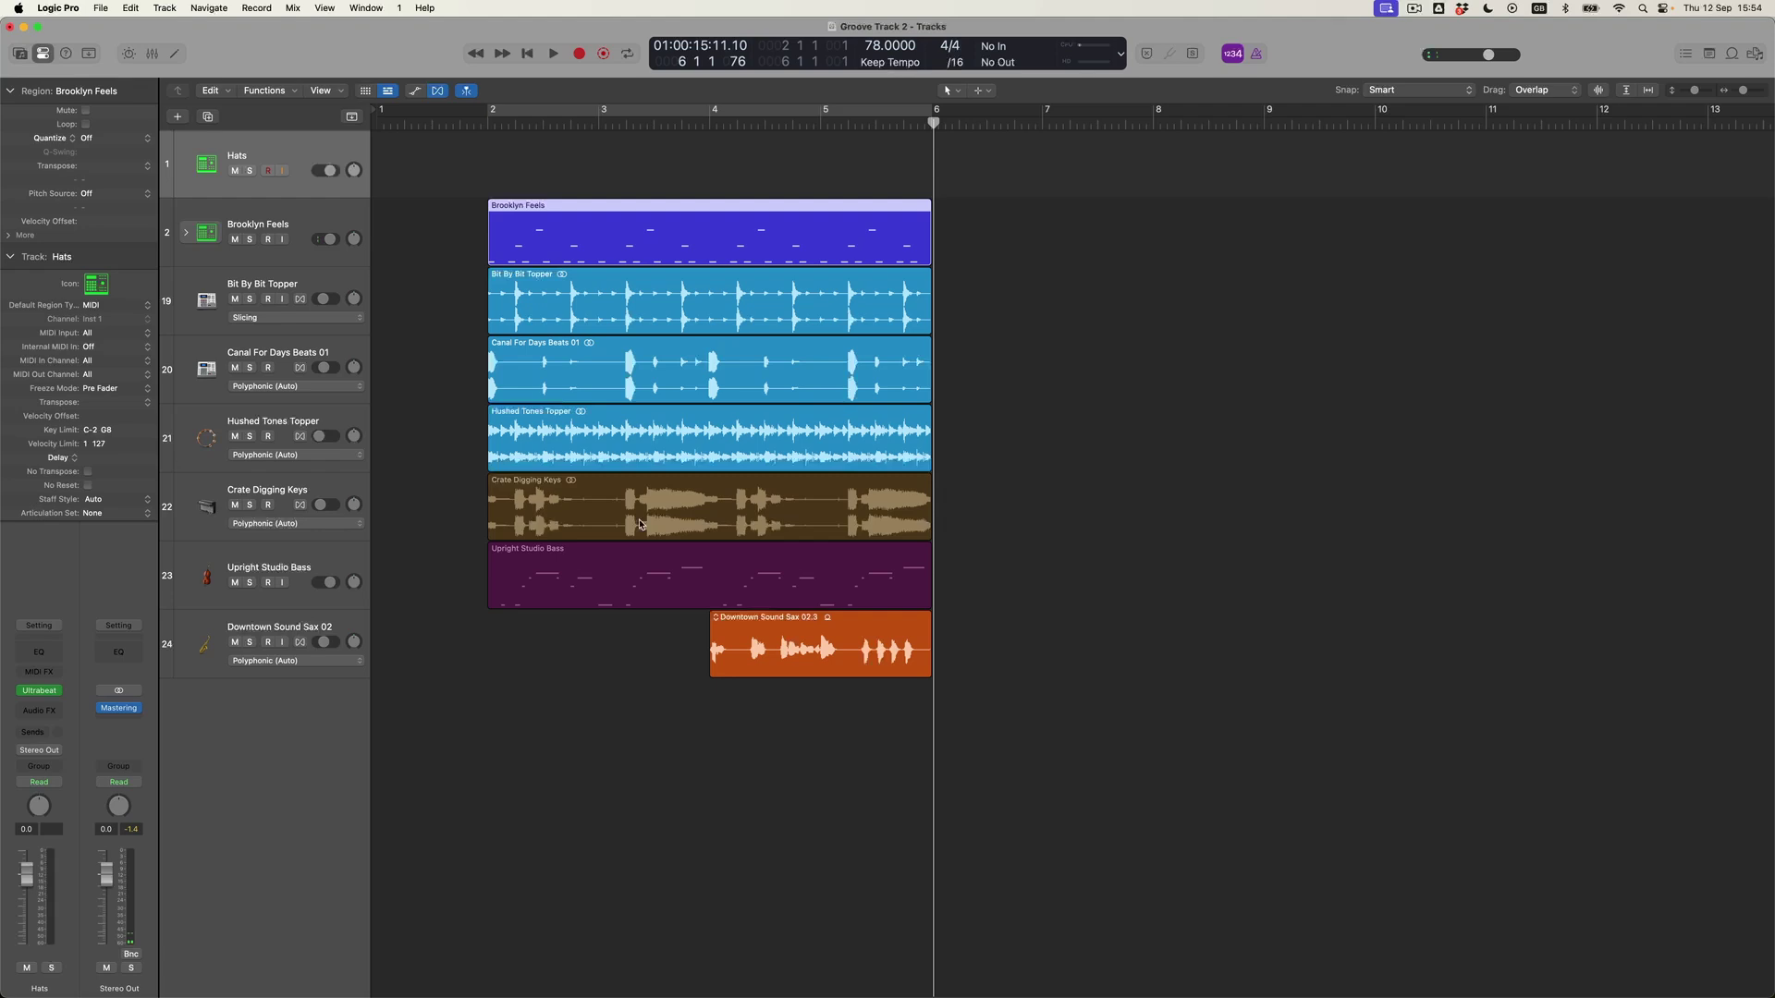
Solo the Upright Studio Bass region, play it from bar 2, and view its notes
click(633, 570)
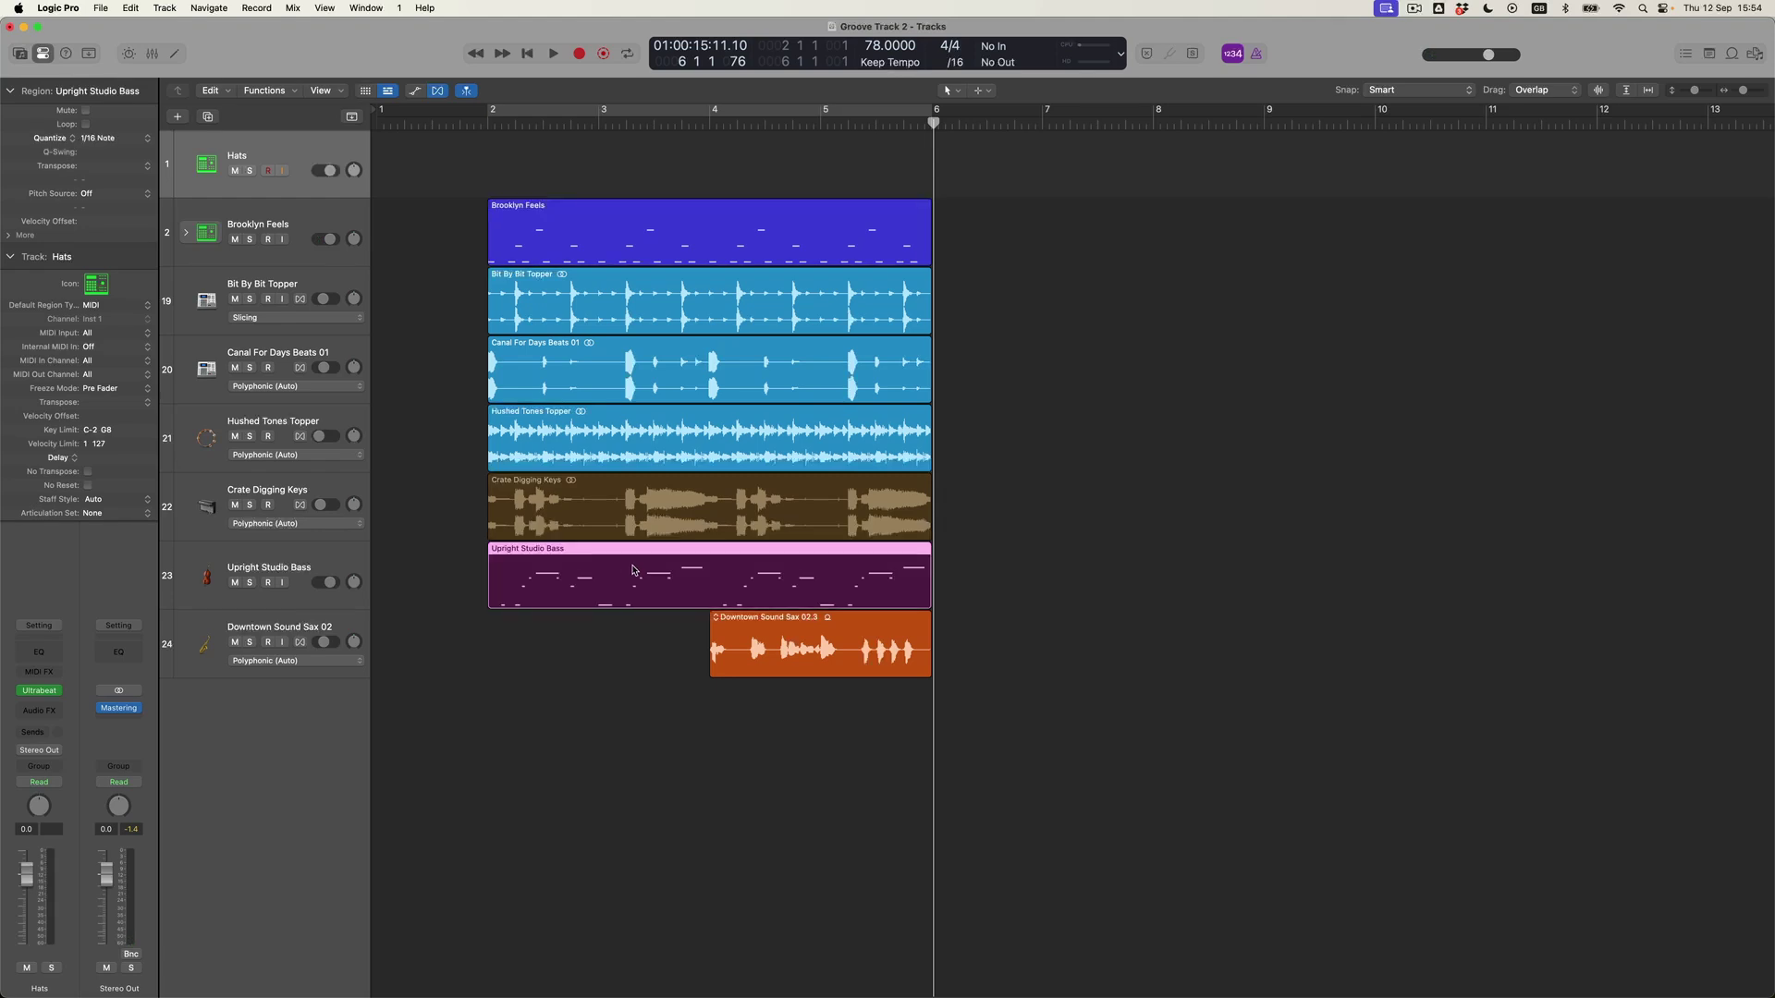
key(ctrl+s)
key(space)
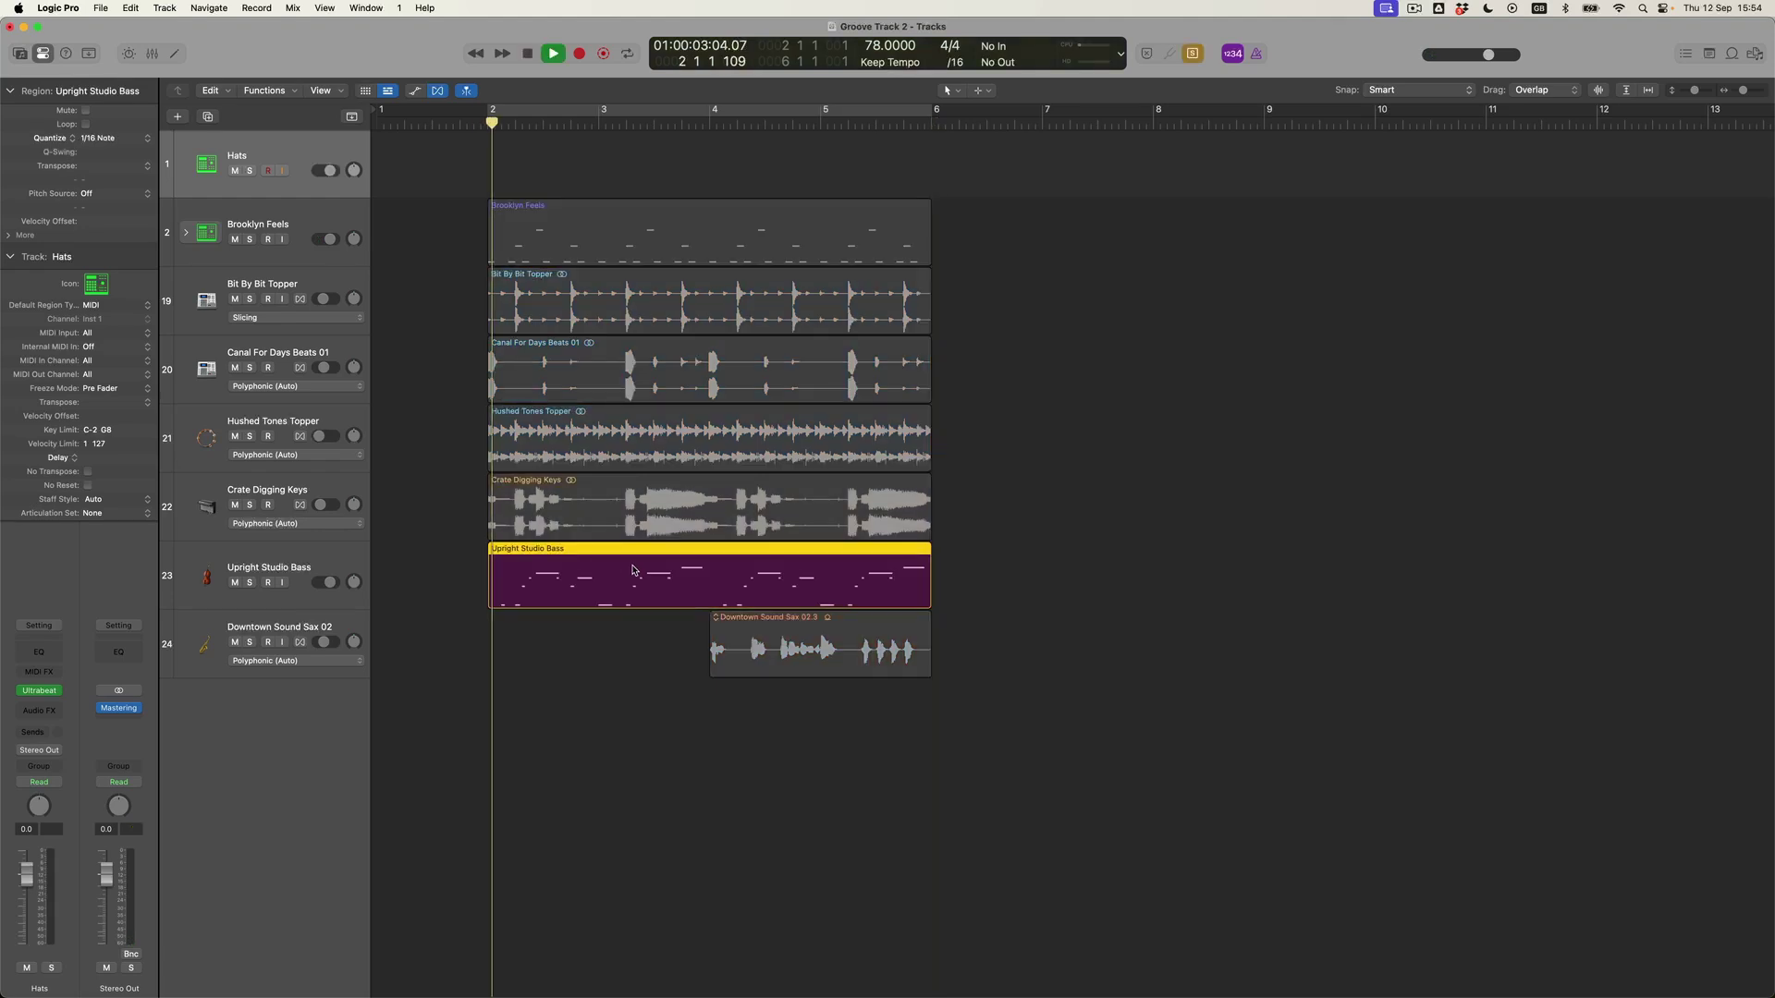
double_click(638, 563)
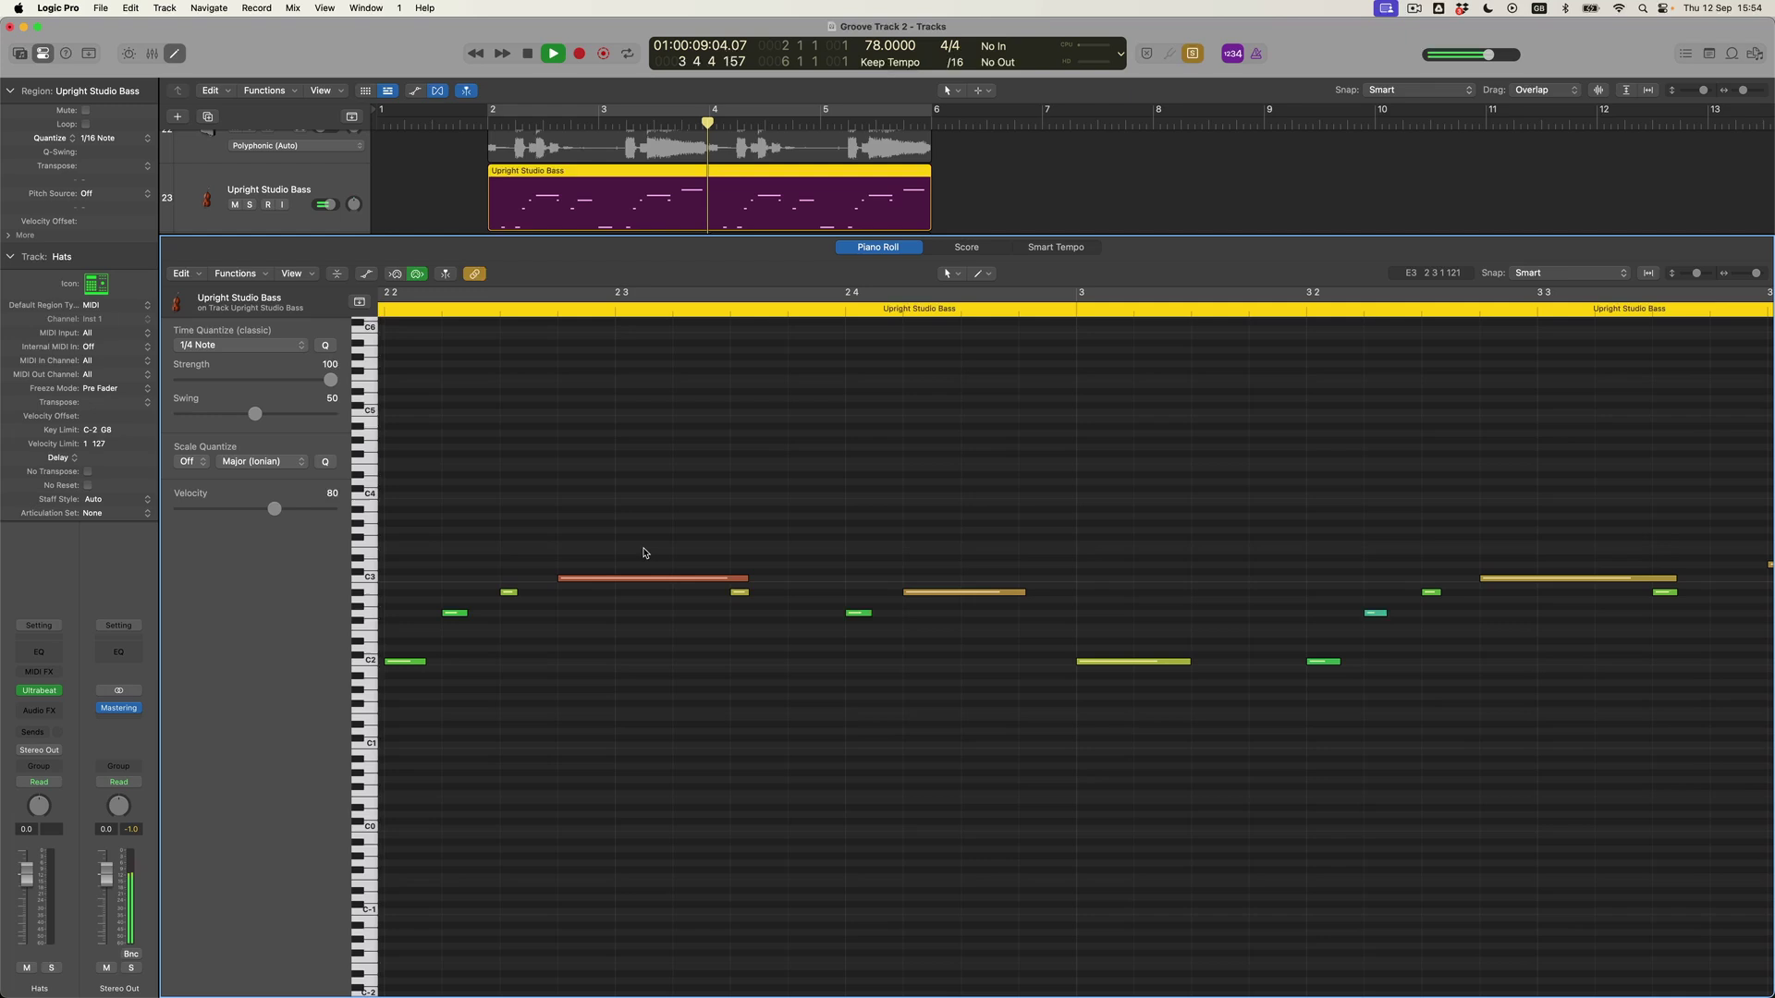
click(176, 54)
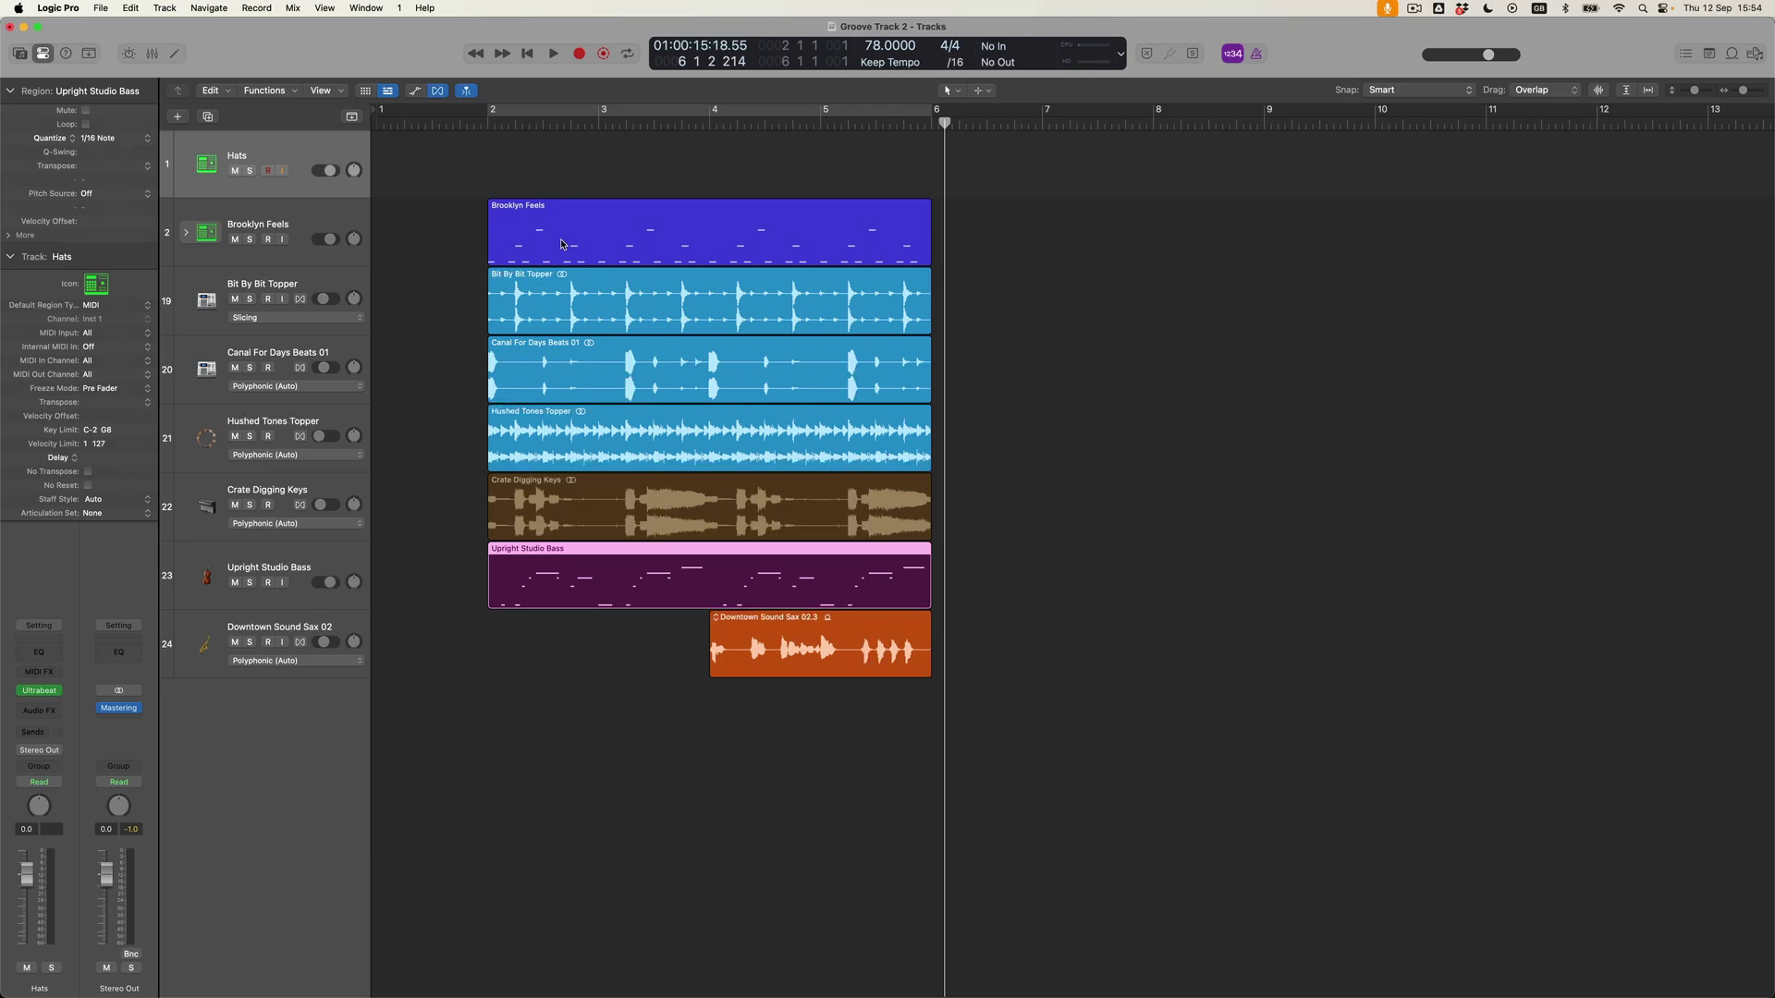
Draw a one-bar Hats region at bar 2 and open it for note editing
key(t)
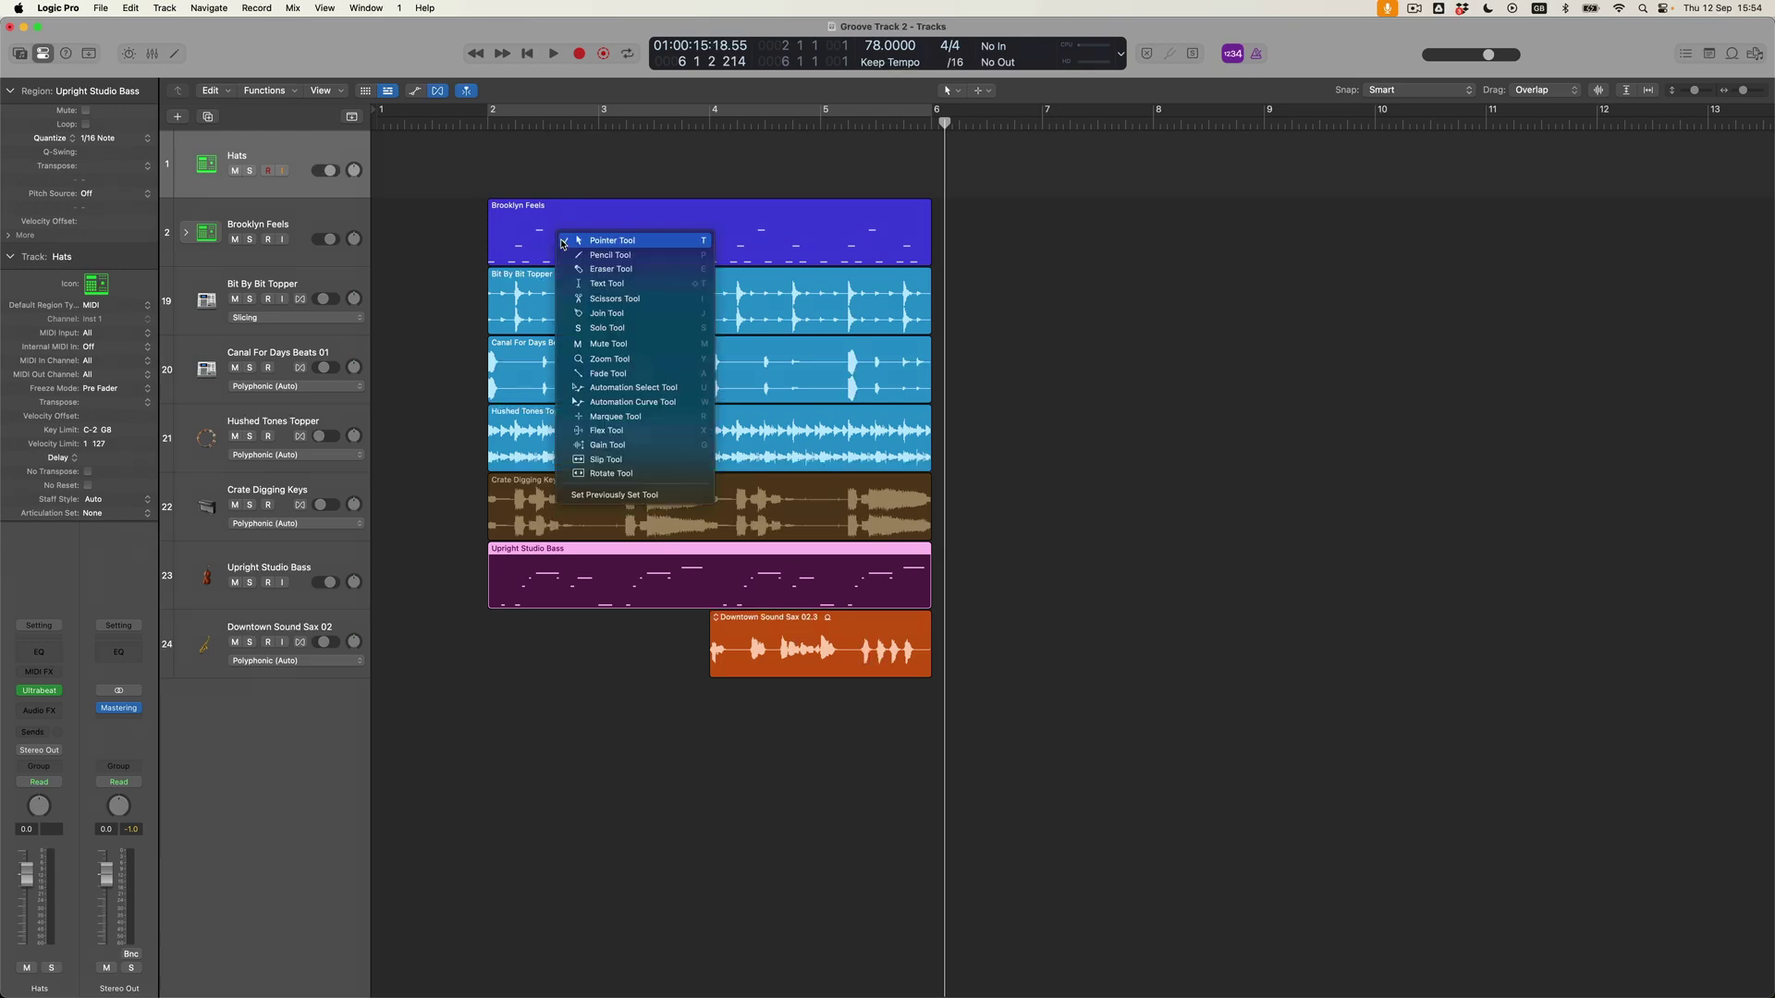
click(571, 255)
click(522, 153)
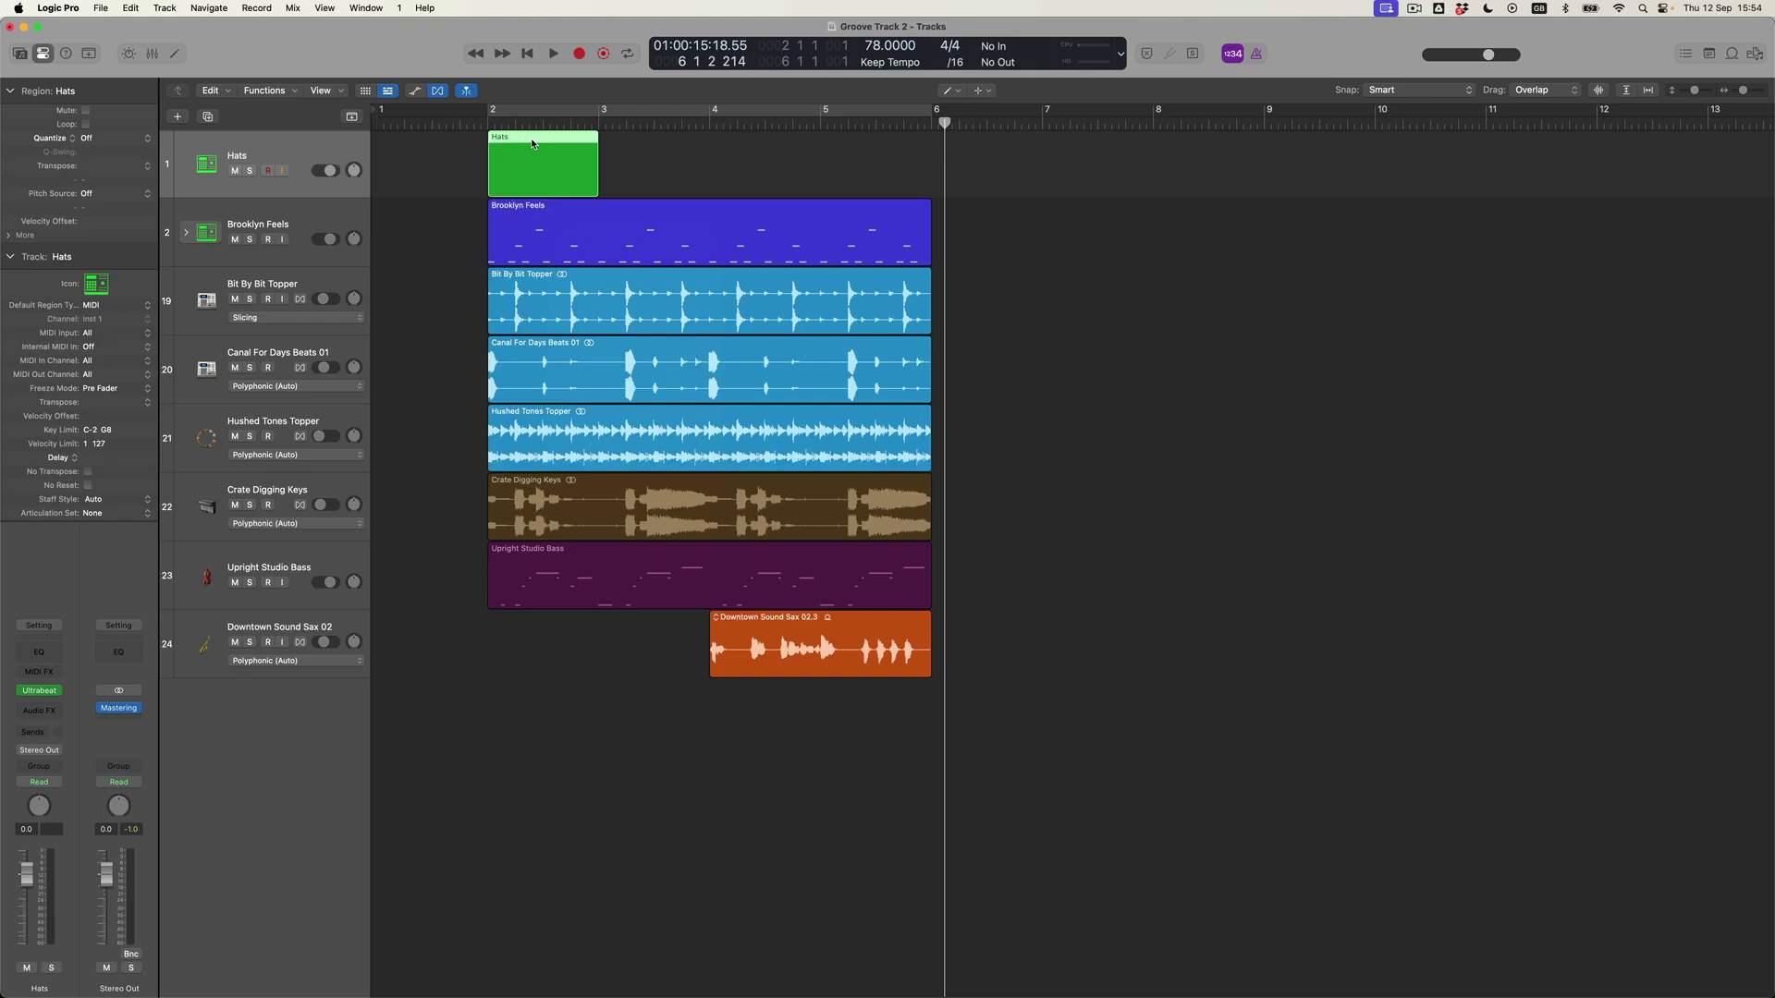
double_click(537, 139)
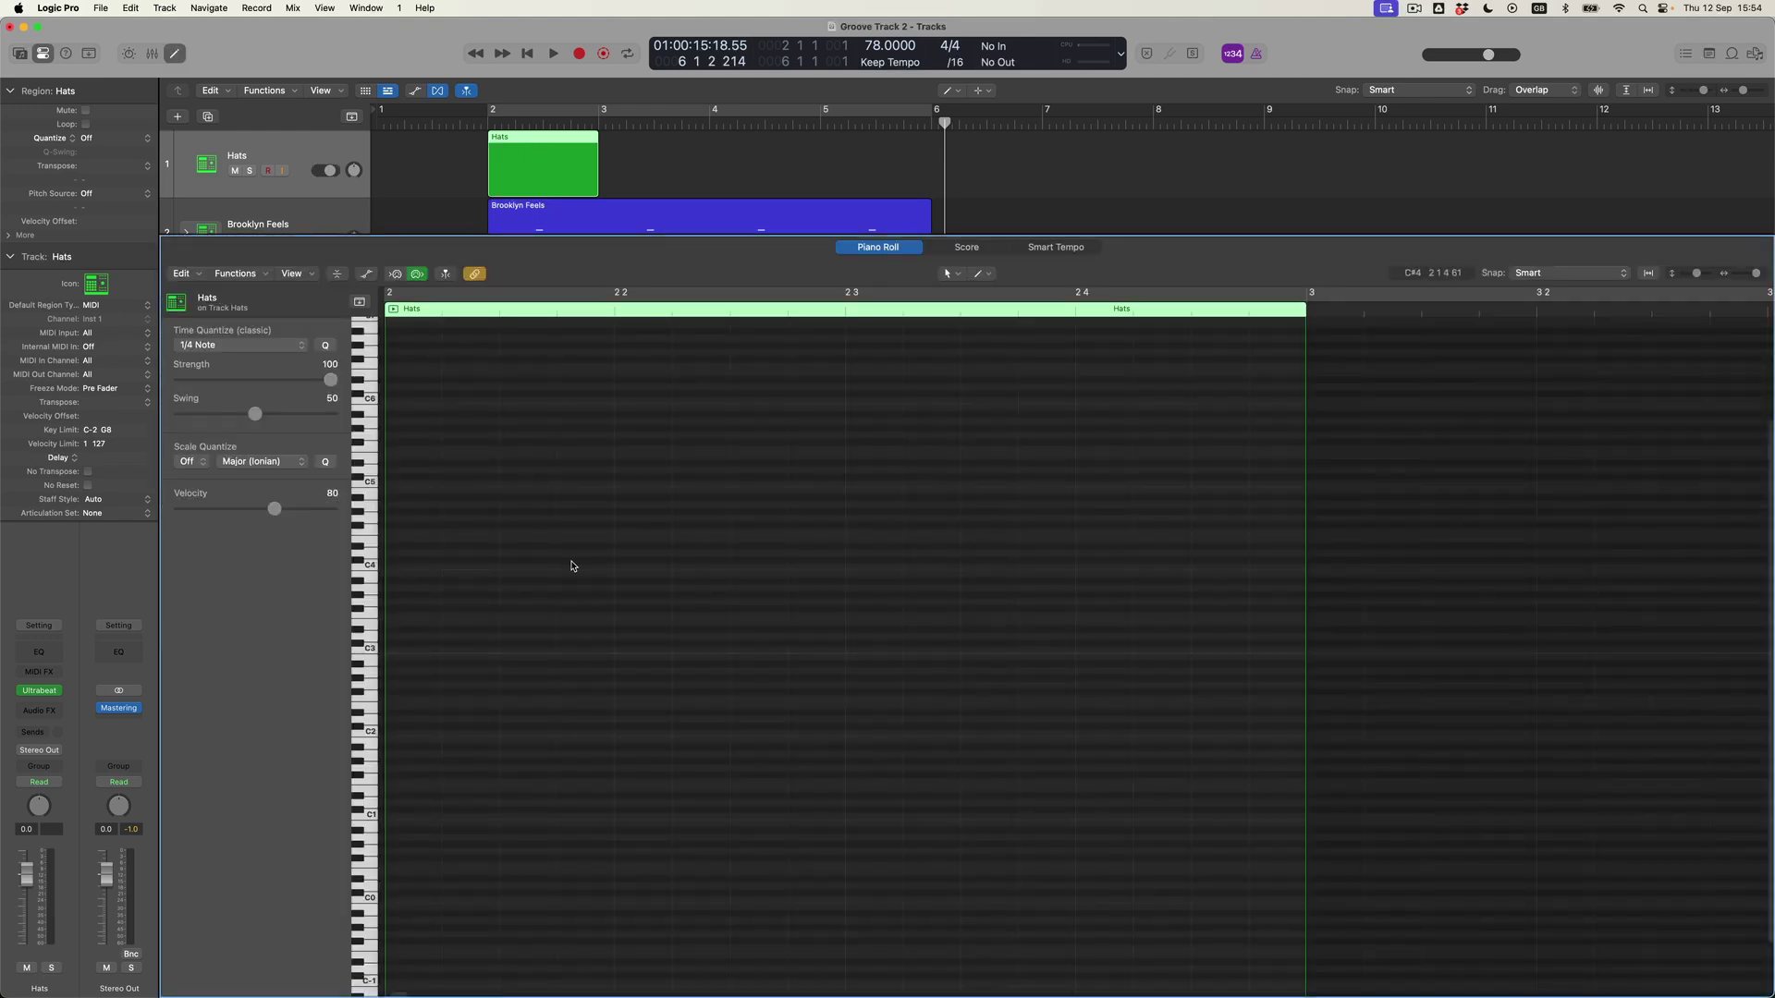
Pencil in sixteen evenly spaced F#1 hi-hat notes, shortening the first one
scroll(515, 695, down, 2)
key(t)
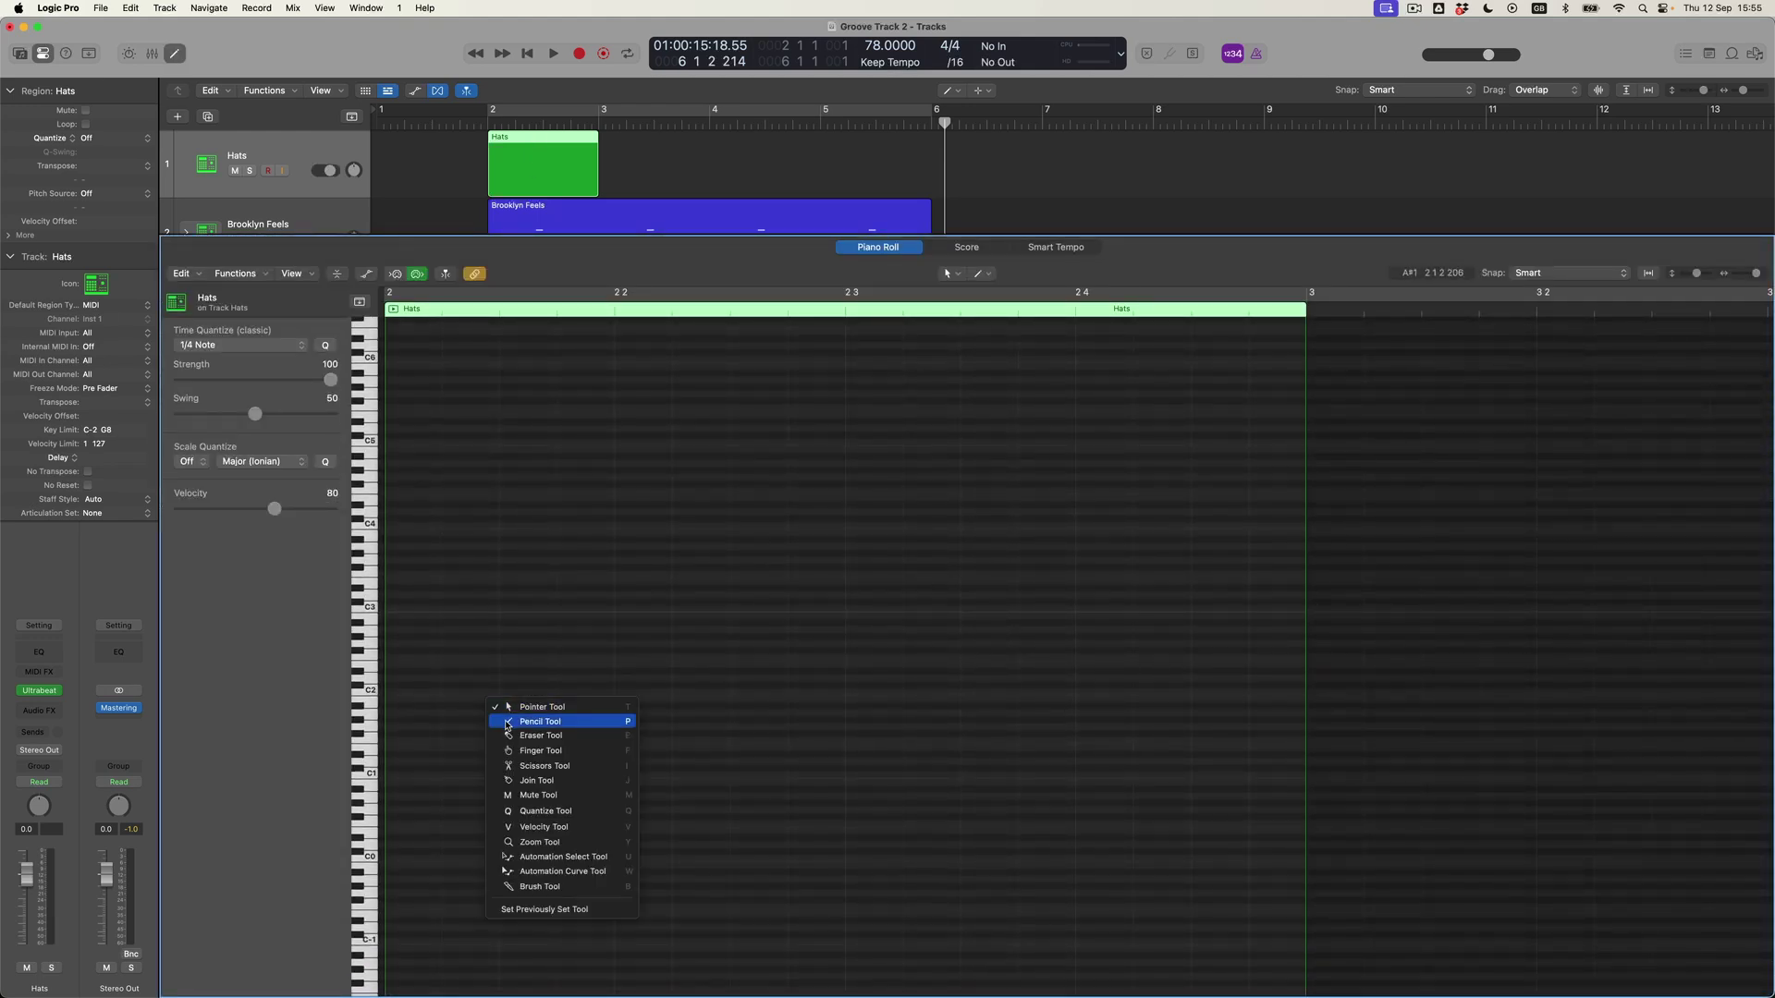
key(p)
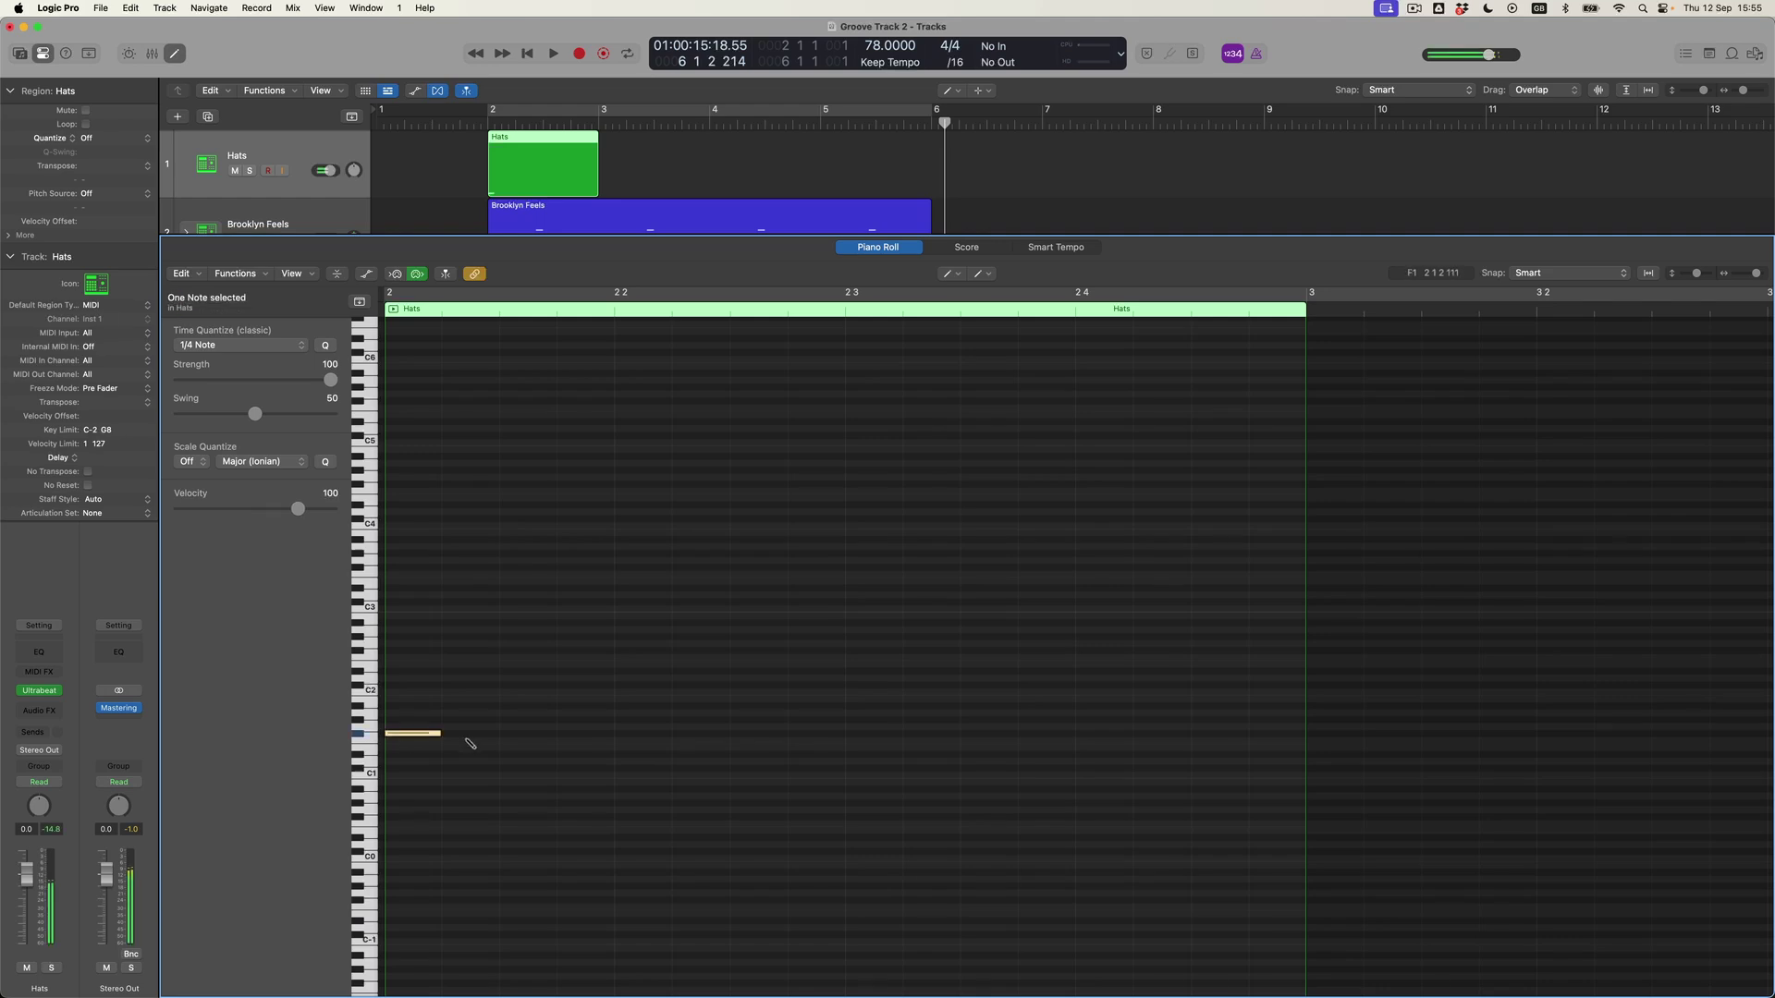
drag(441, 735, 412, 735)
key(t)
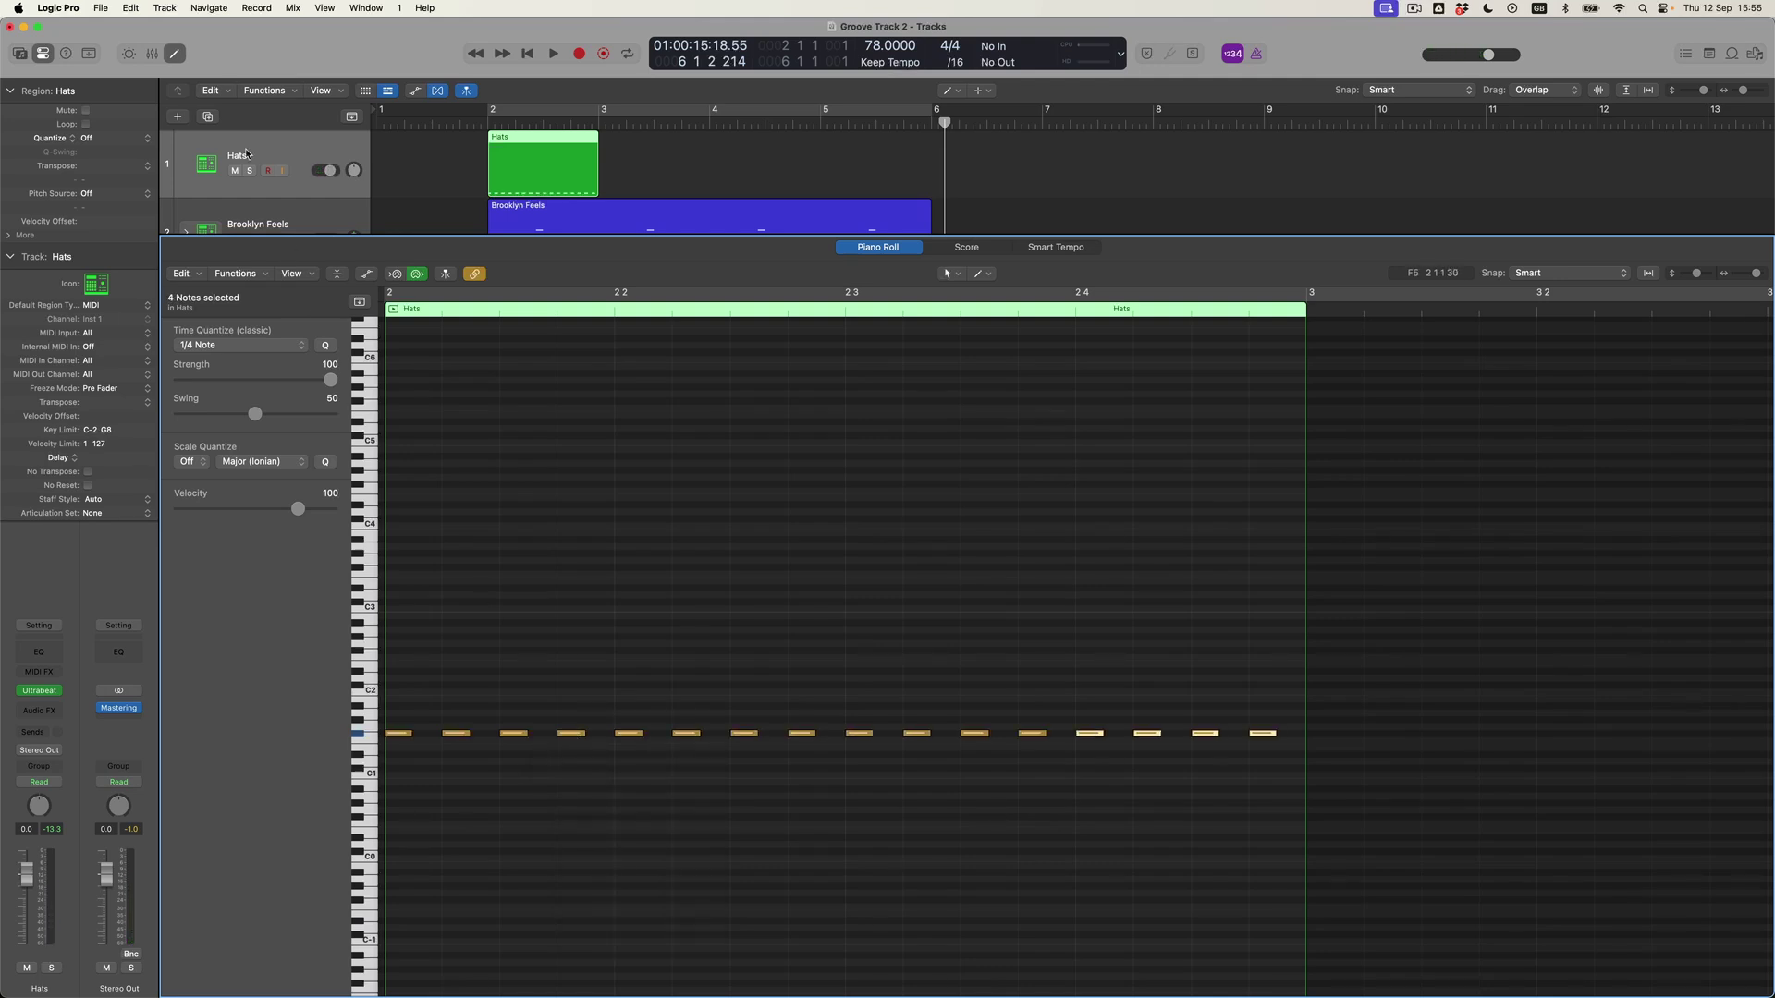
click(176, 54)
Repeat the Hats region across bars 3–5 and select all four copies
key(t)
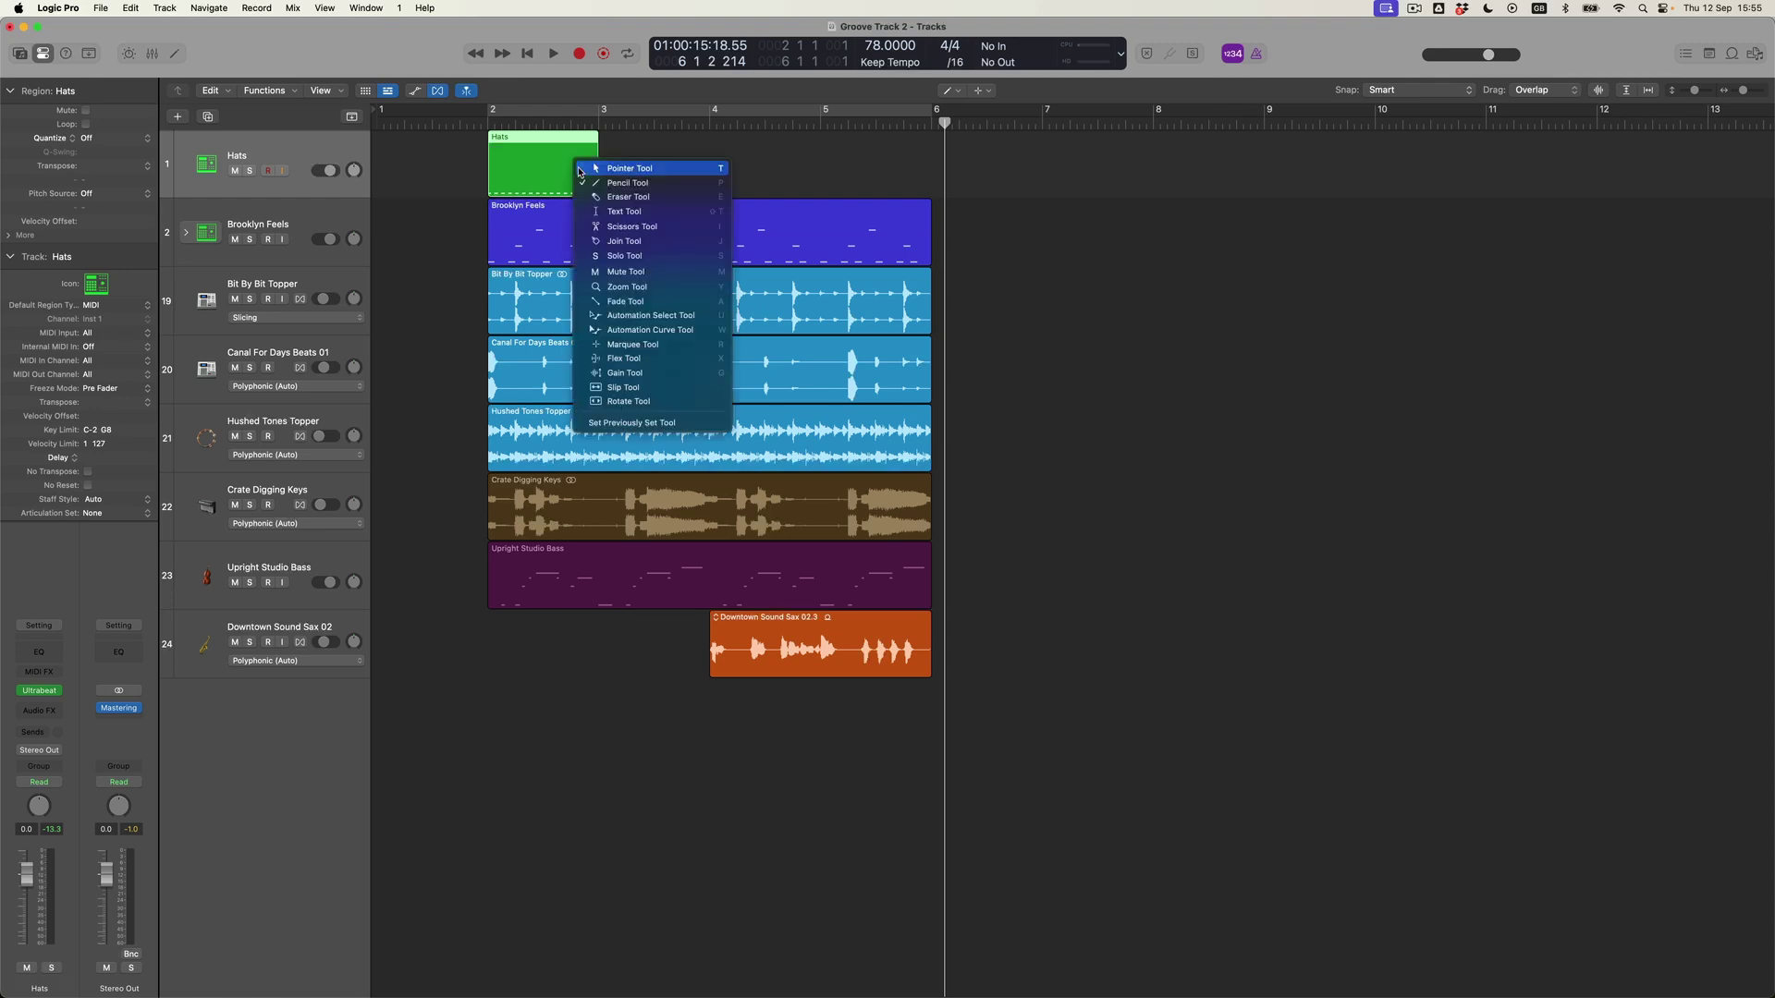
key(t)
key(super+r)
key(super+r)
key(super+r)
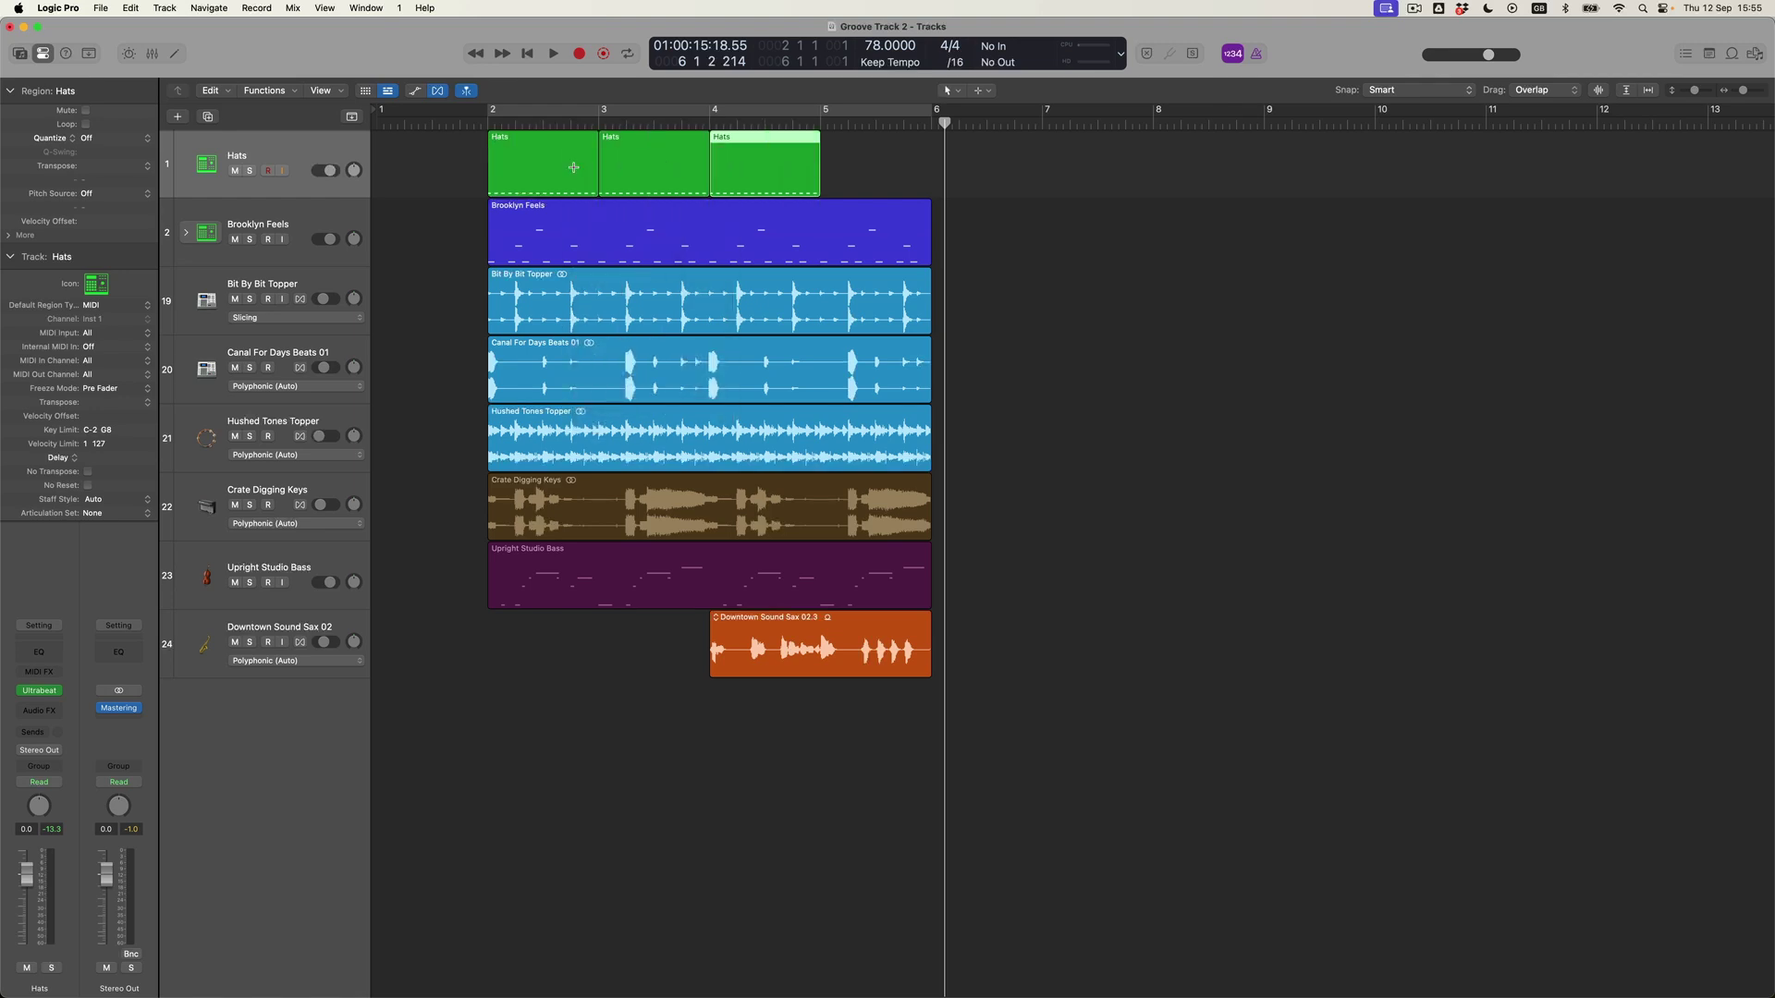
drag(996, 163, 520, 172)
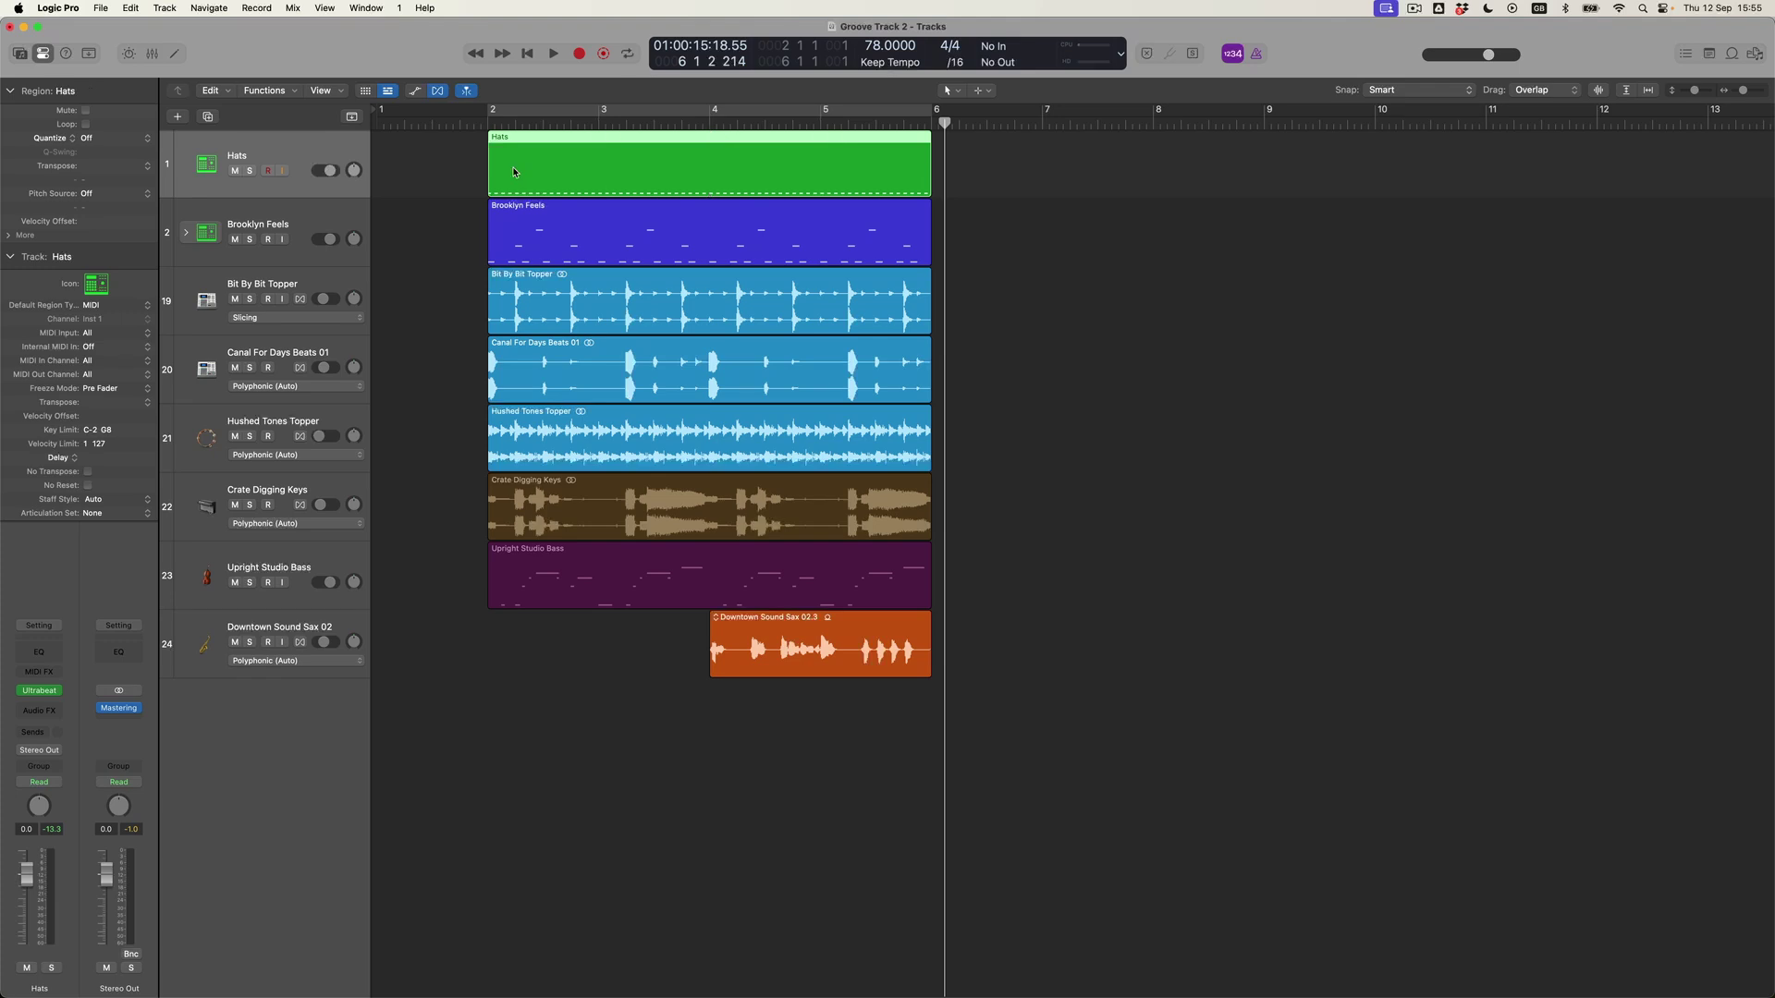
Solo the Hats part and play it from bar 2
key(ctrl+s)
key(shift+space)
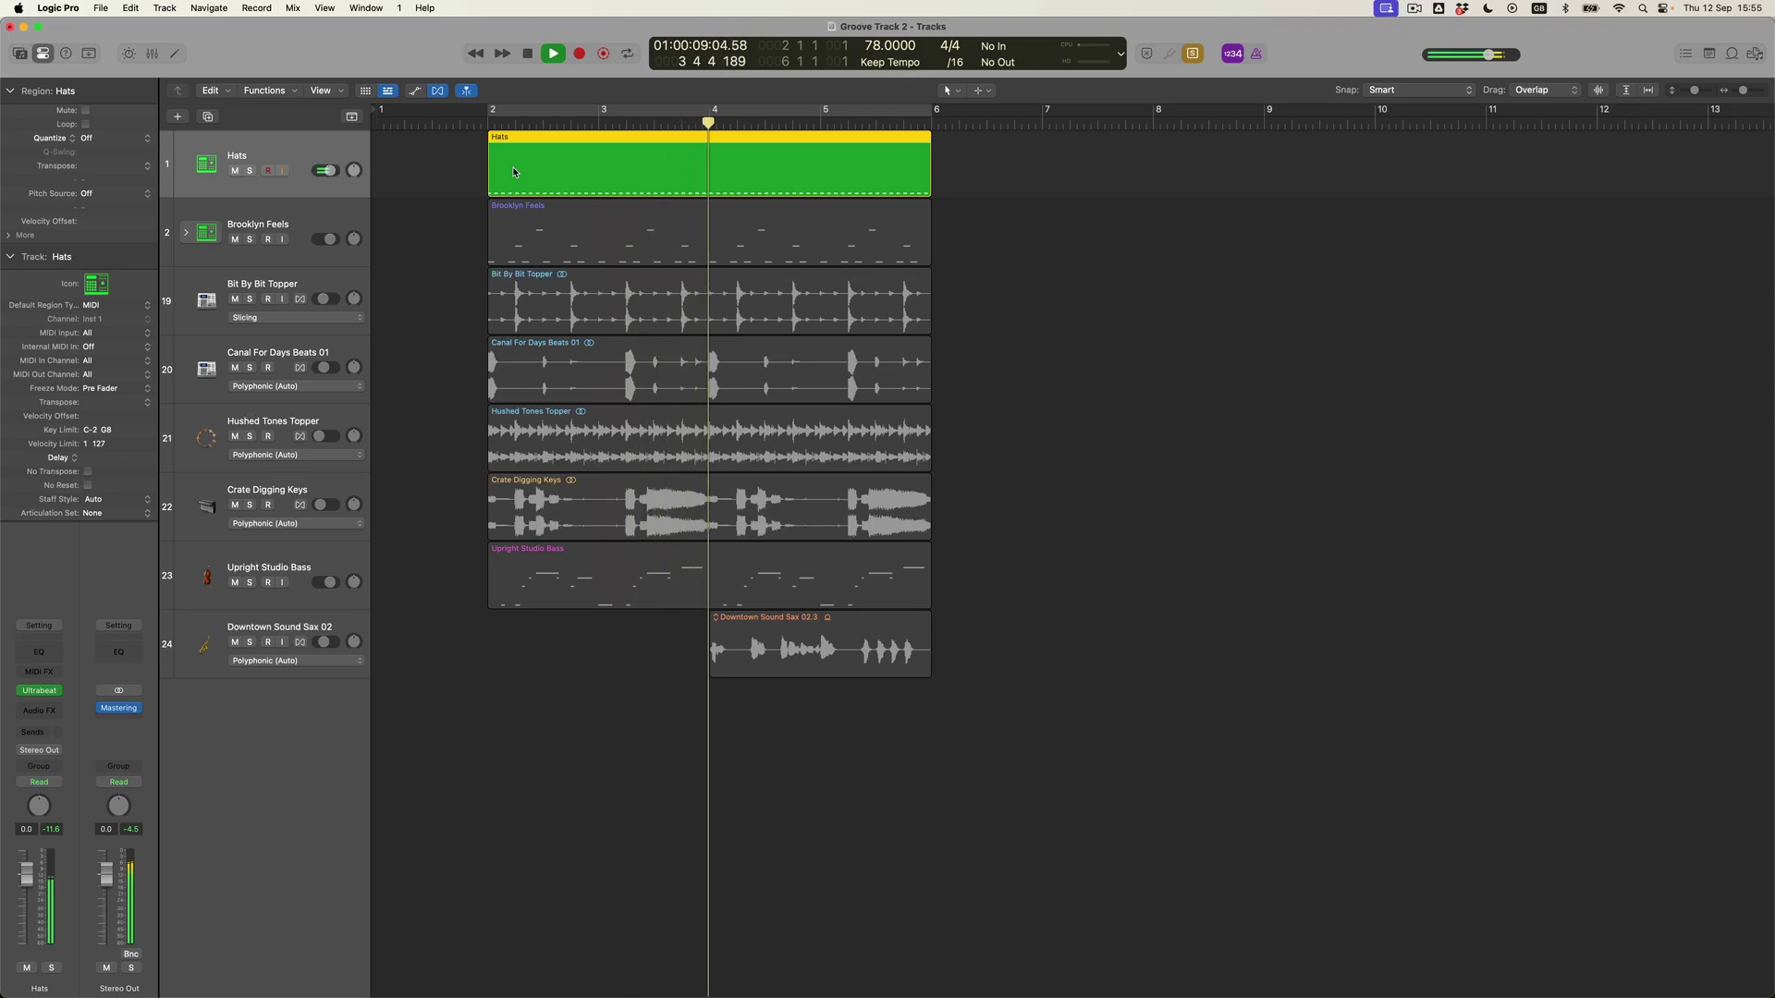
key(space)
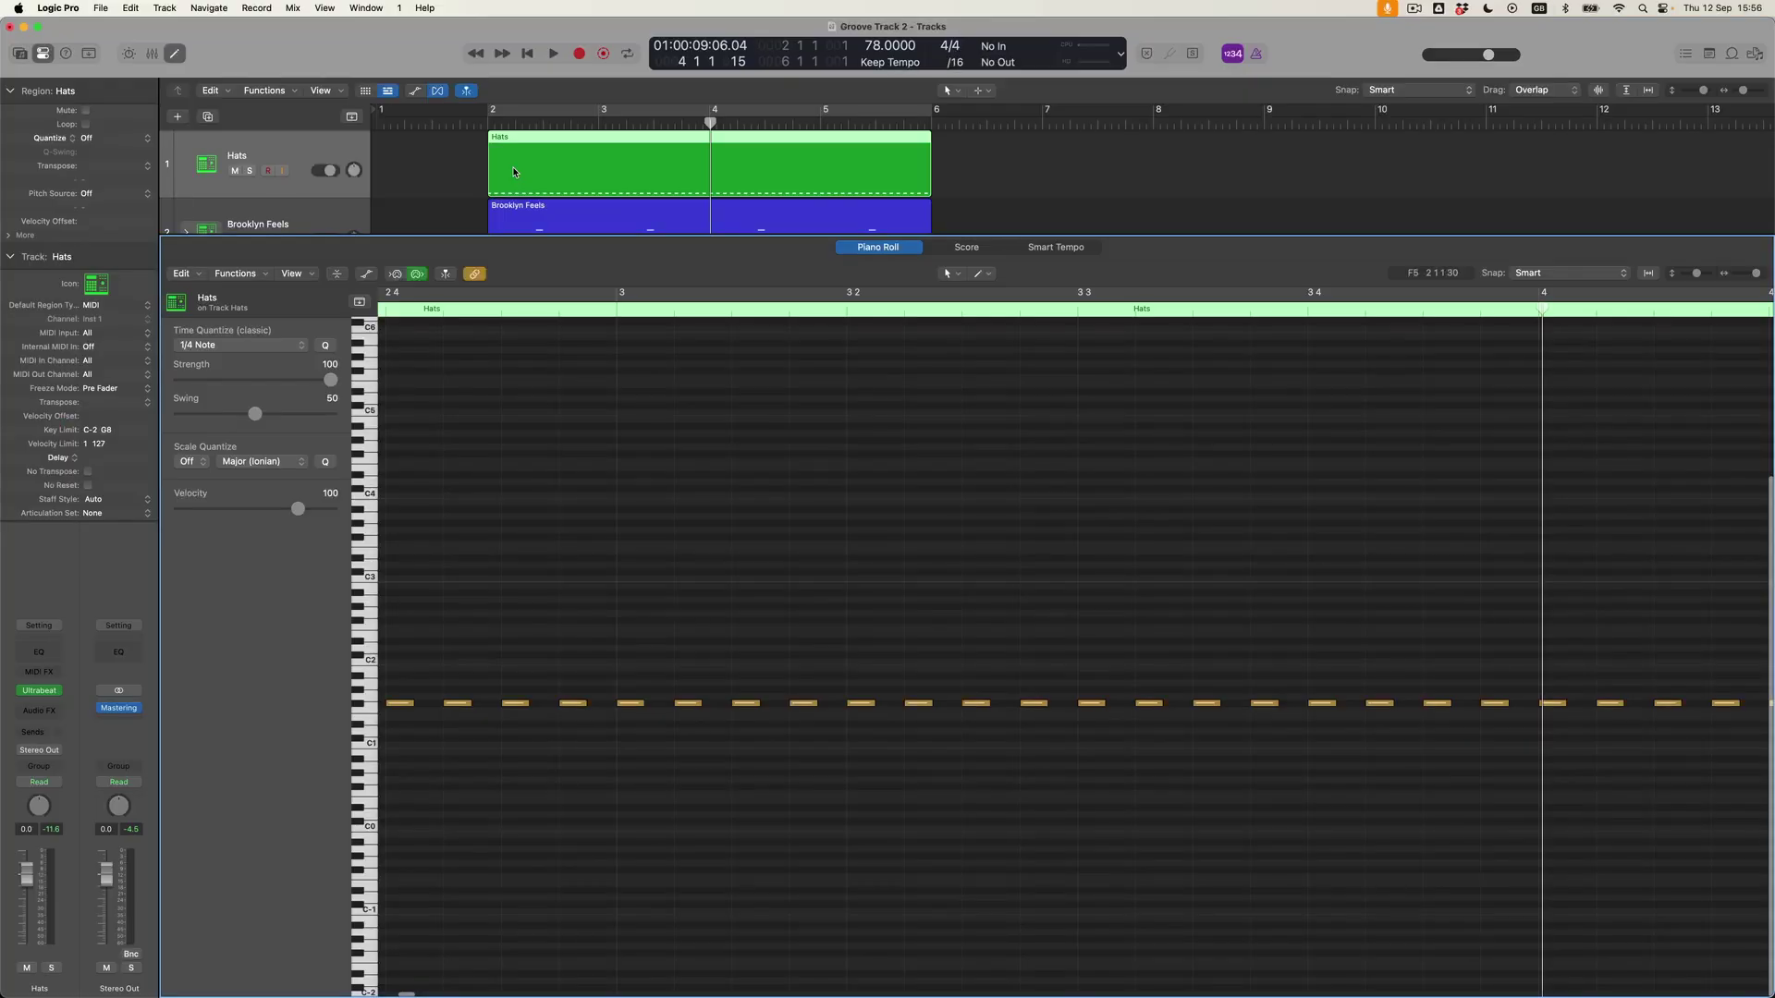
Nudge the second F#1 hi-hat note slightly later
scroll(526, 428, left, 5)
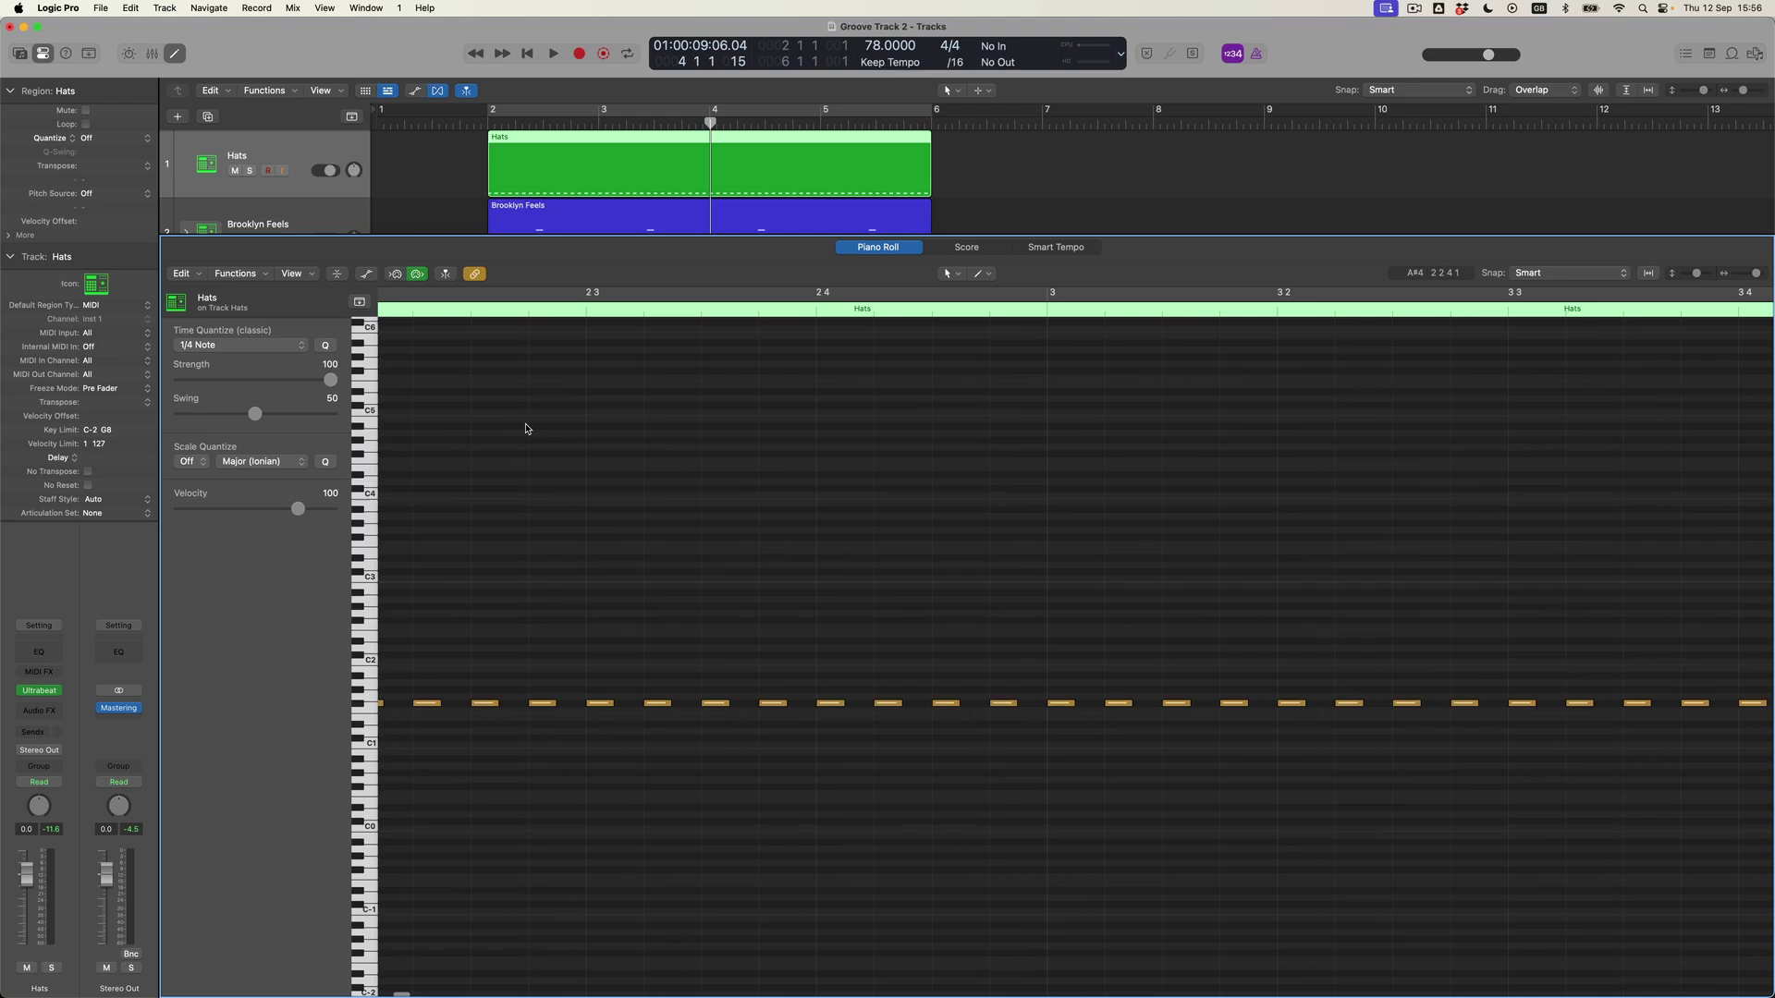
scroll(526, 428, left, 3)
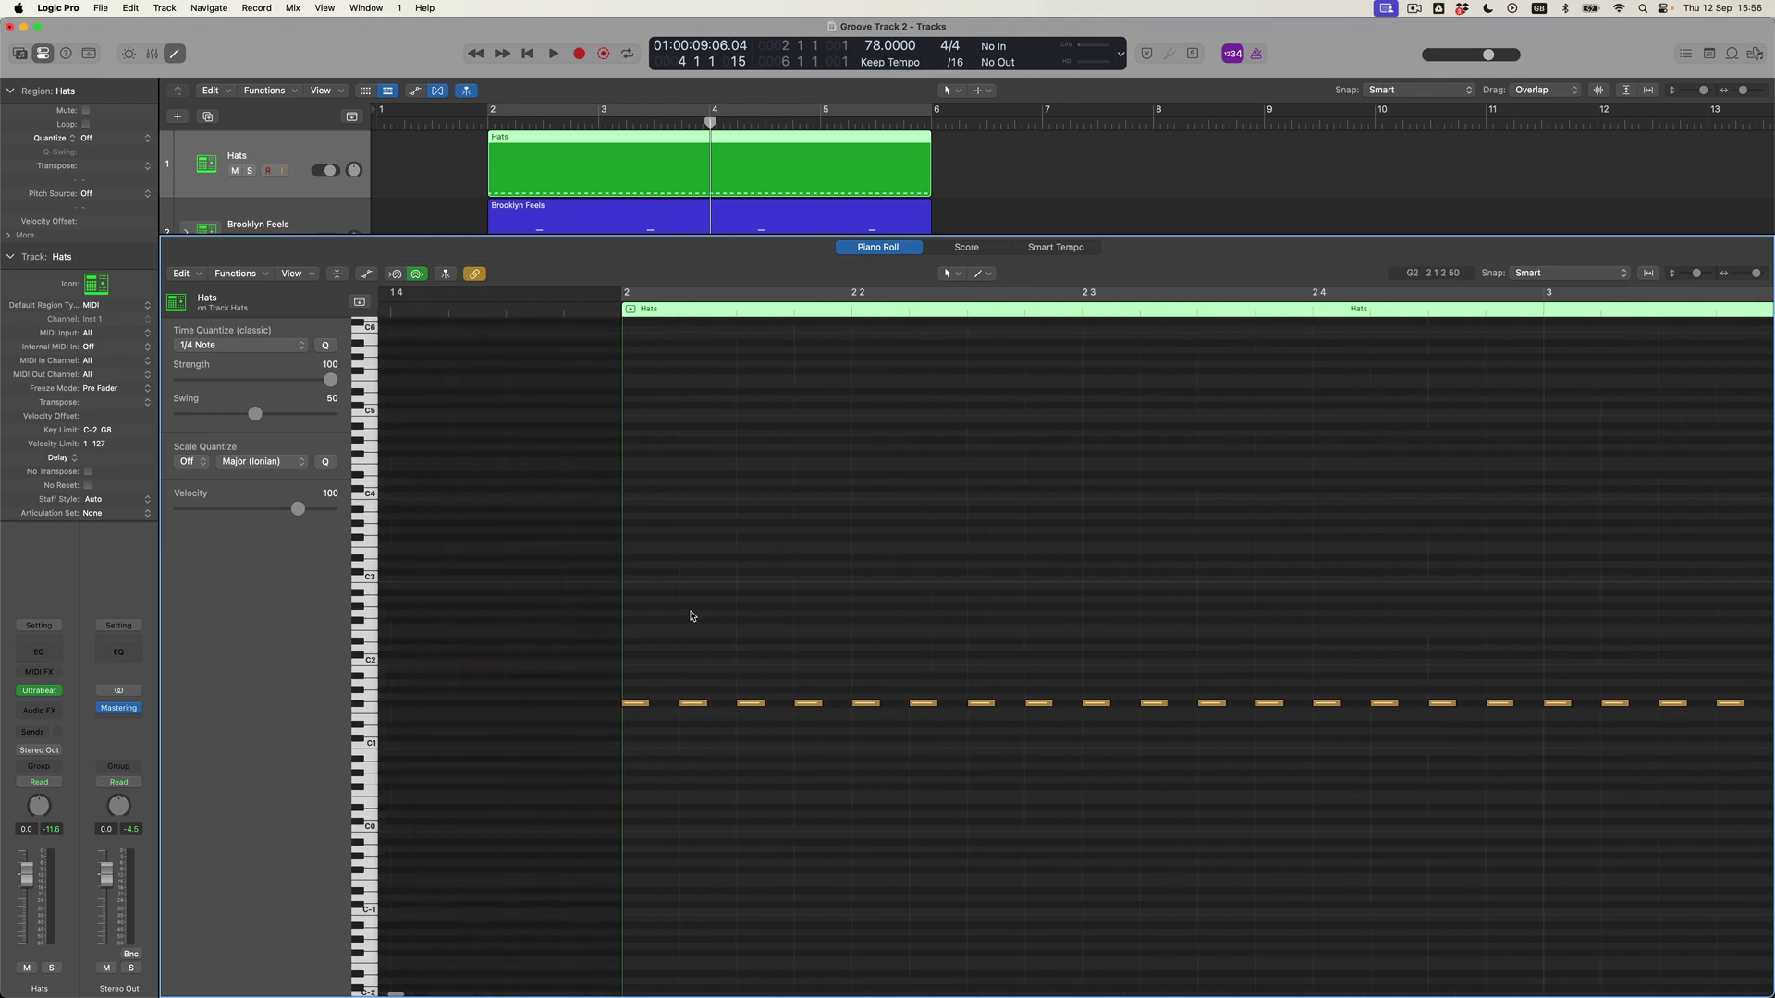
scroll(691, 615, right, 1)
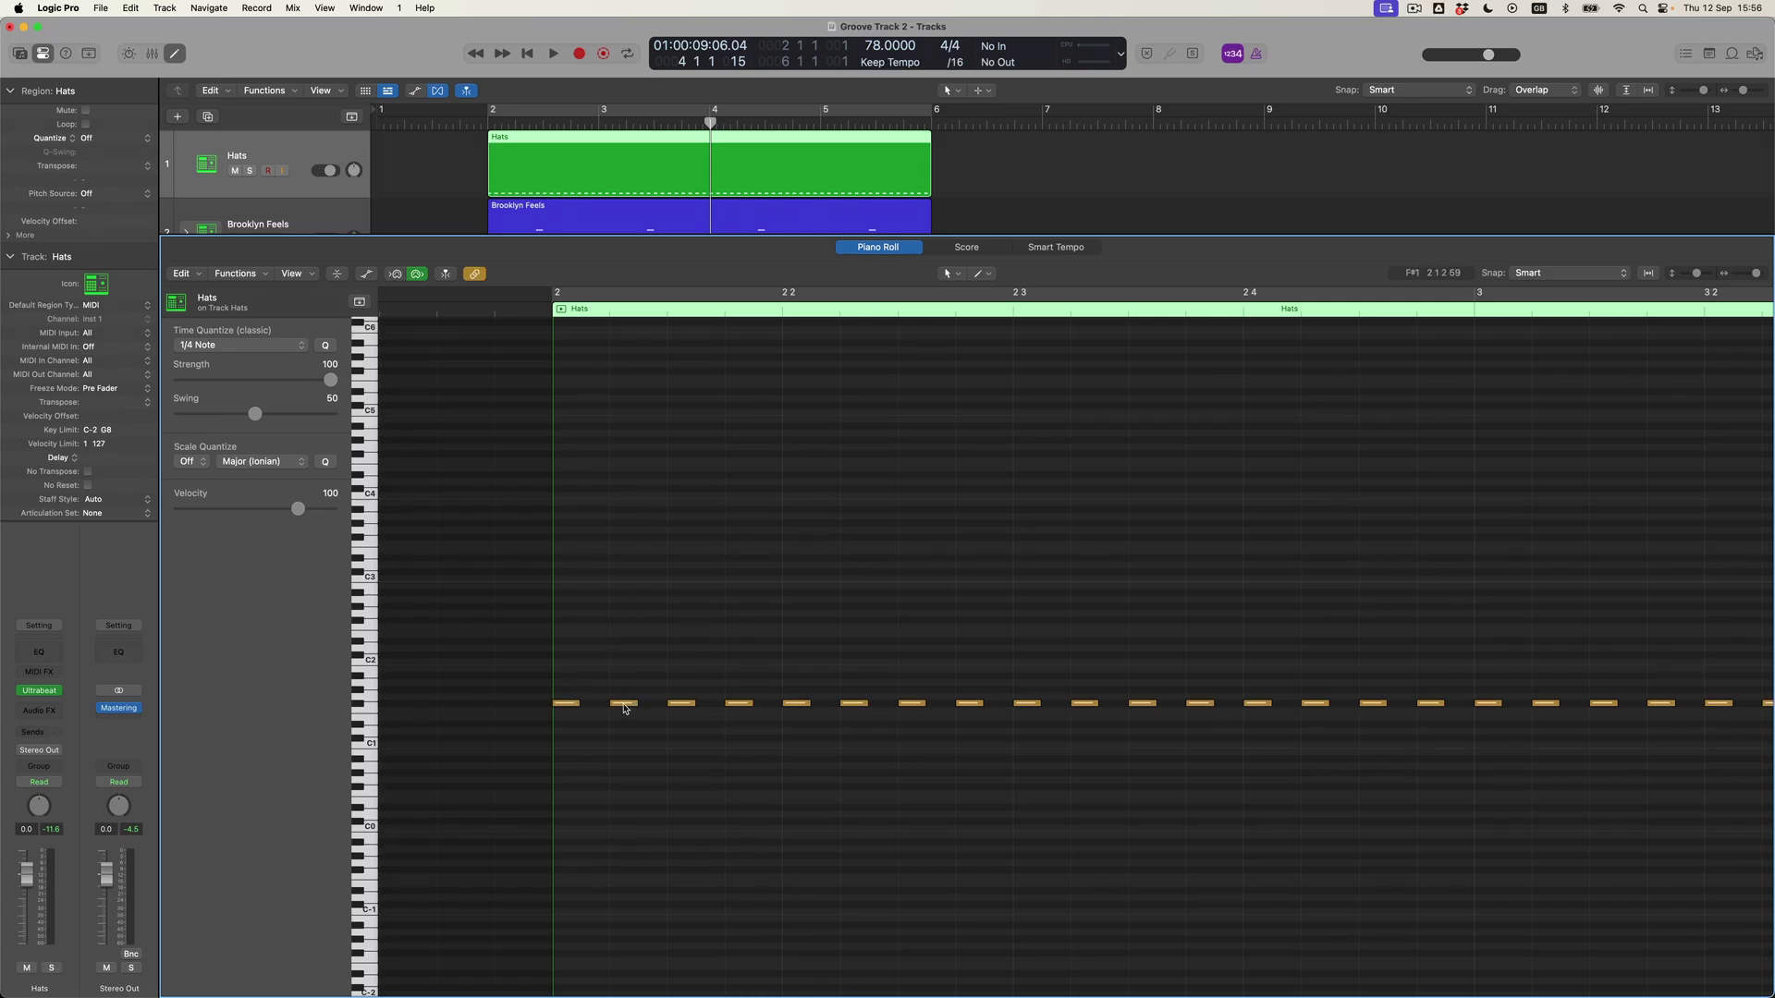
mouse_move(625, 709)
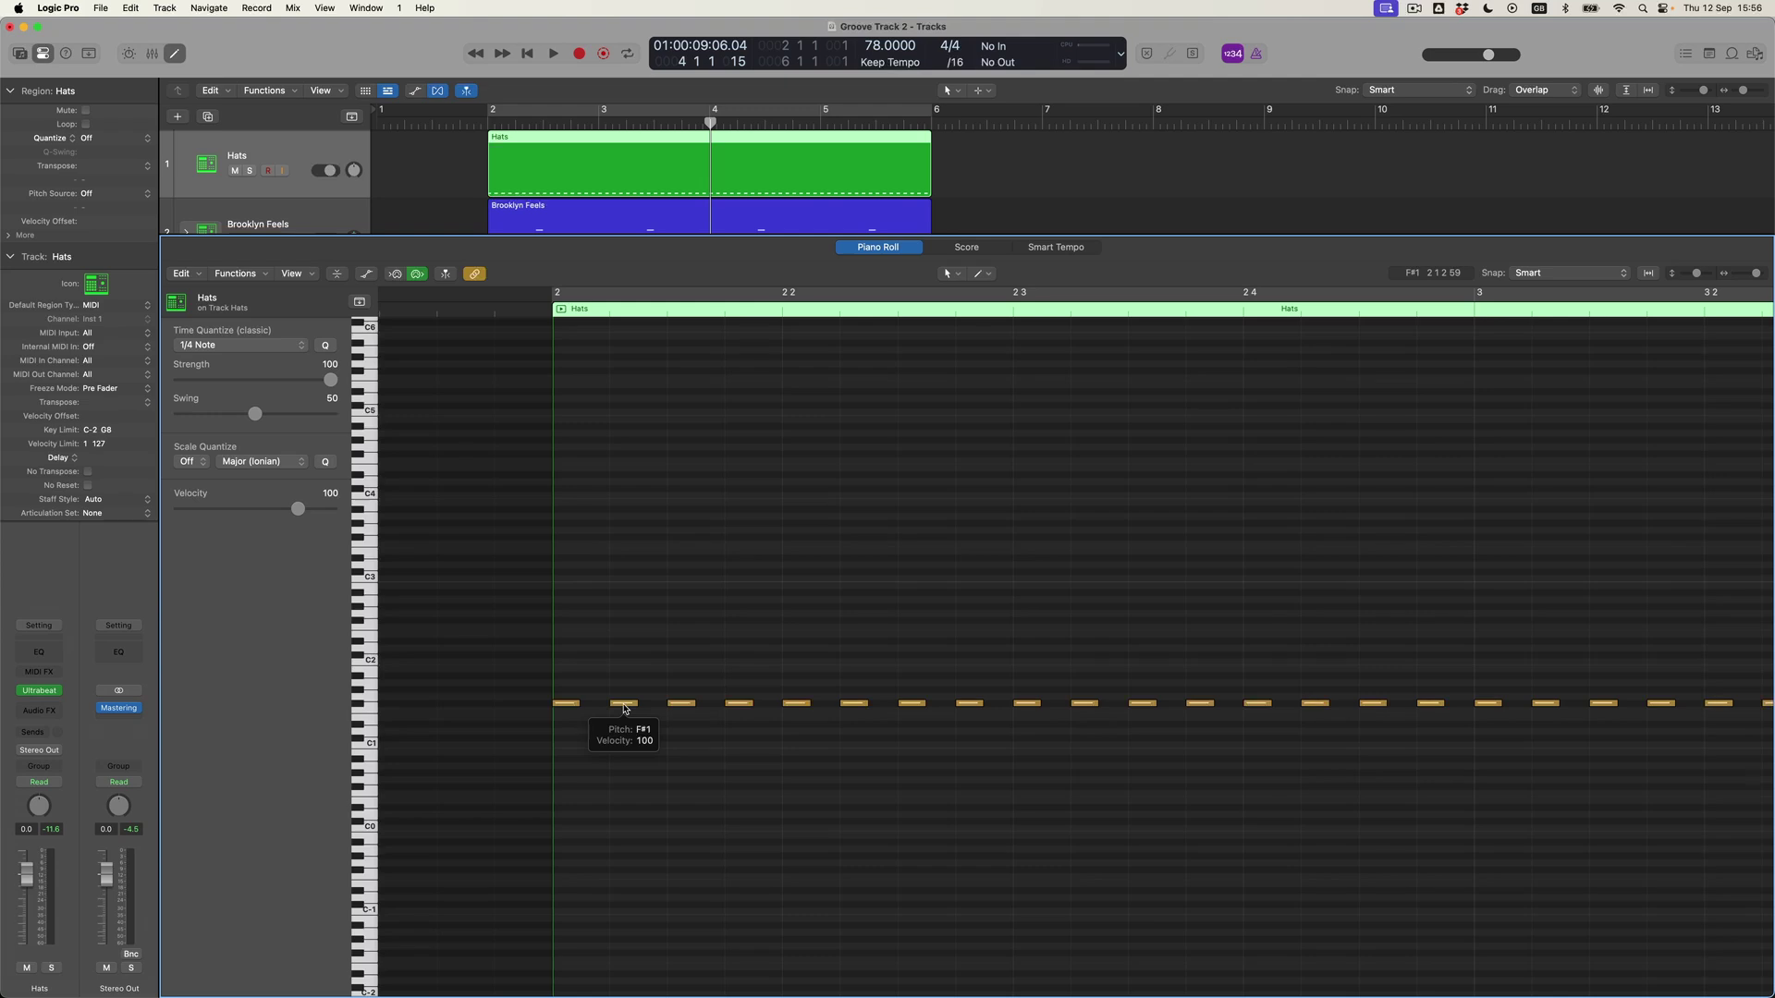
right_click(625, 709)
click(625, 709)
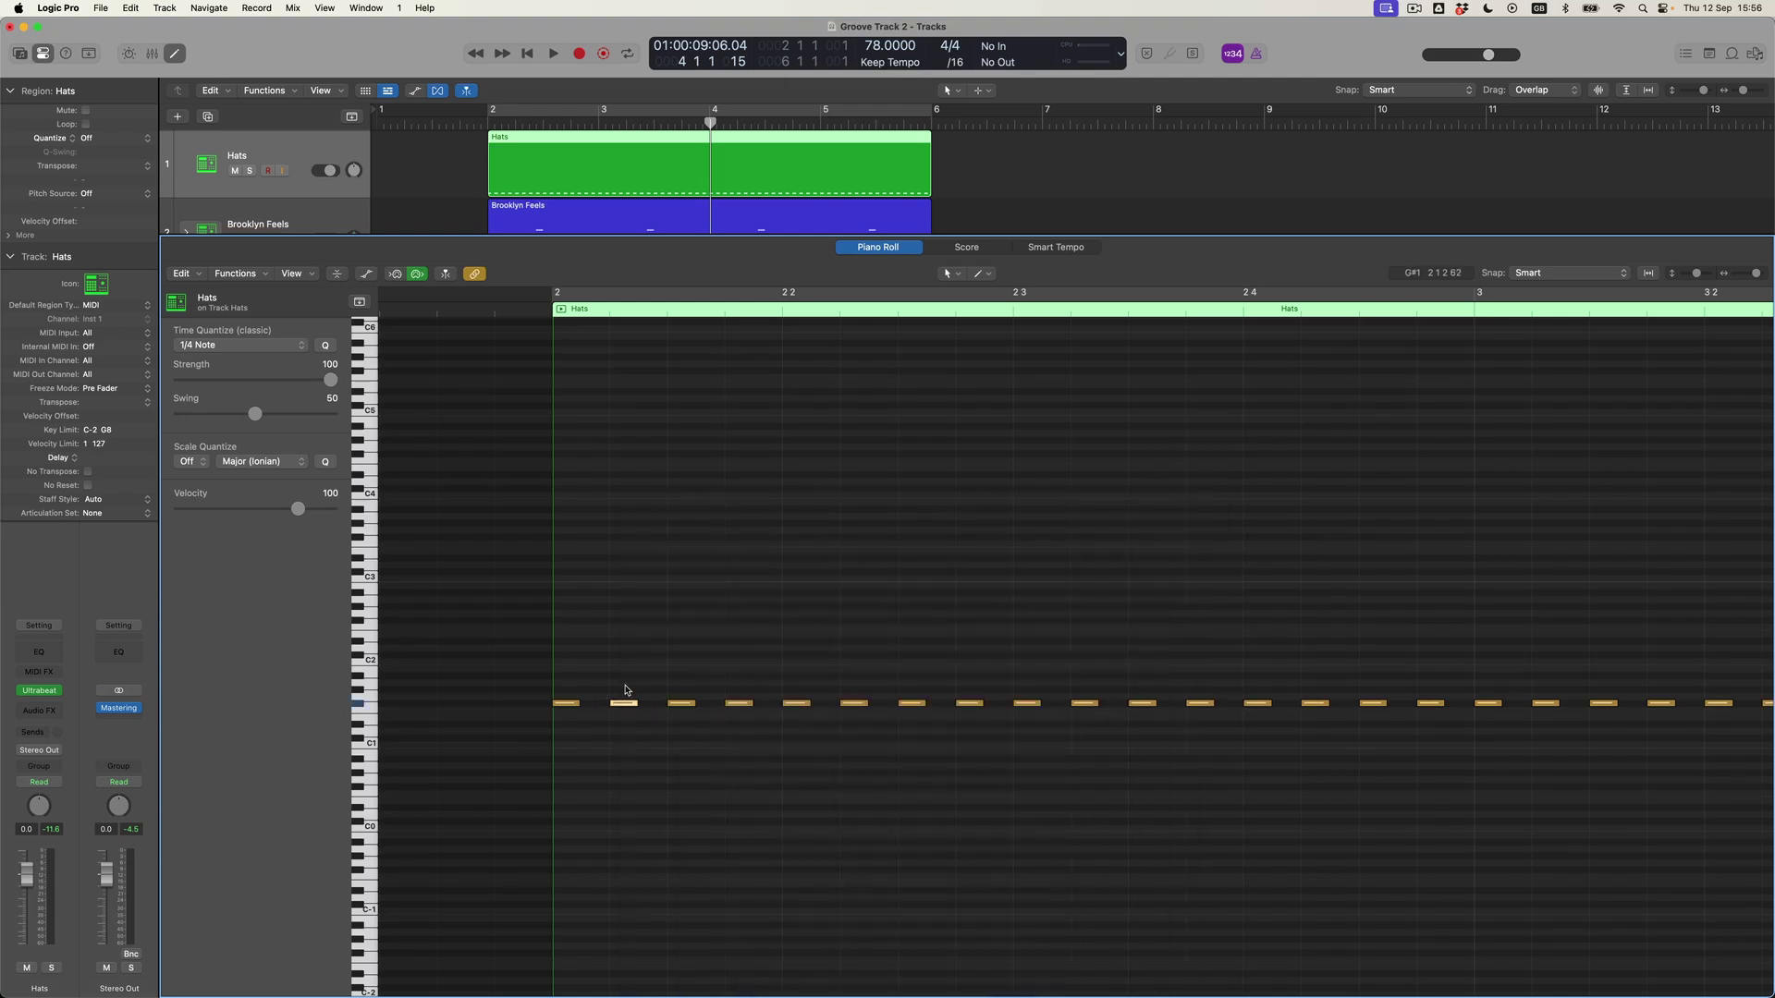
drag(625, 704, 1391, 708)
Loop bars 2–3 with Hats soloed, play it, then nudge one hi-hat slightly earlier
scroll(1376, 708, right, 1)
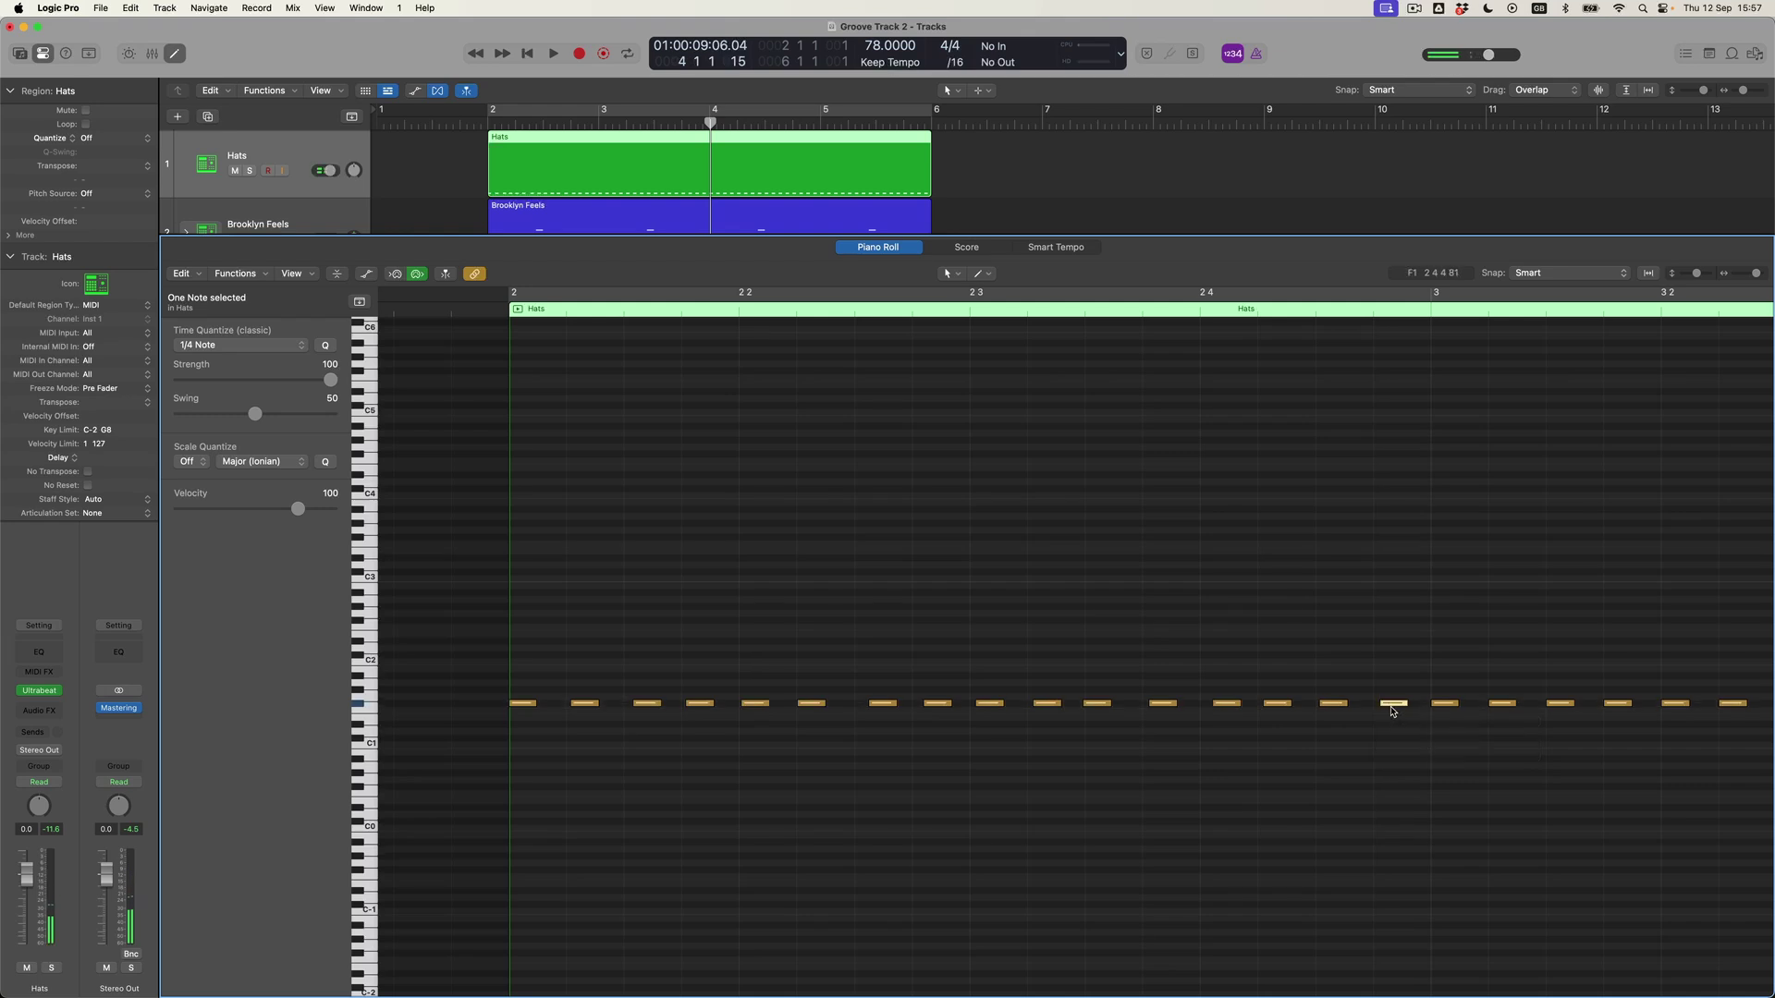
drag(529, 293, 1311, 460)
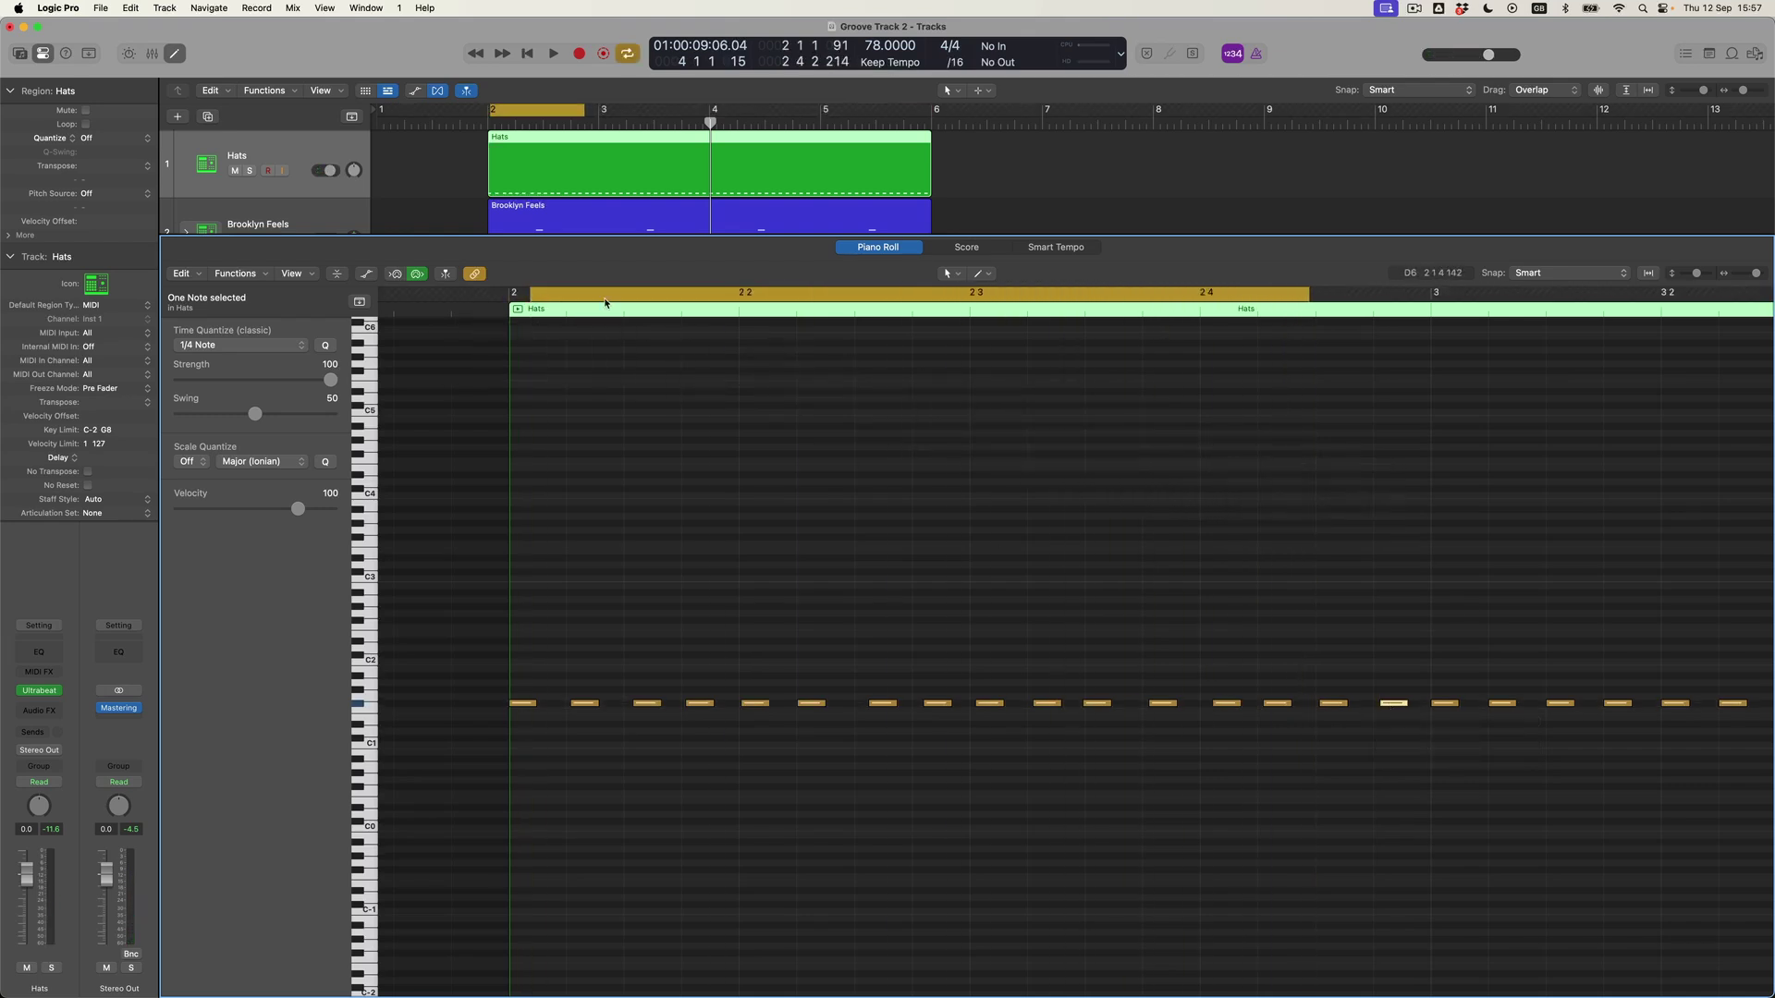
click(547, 295)
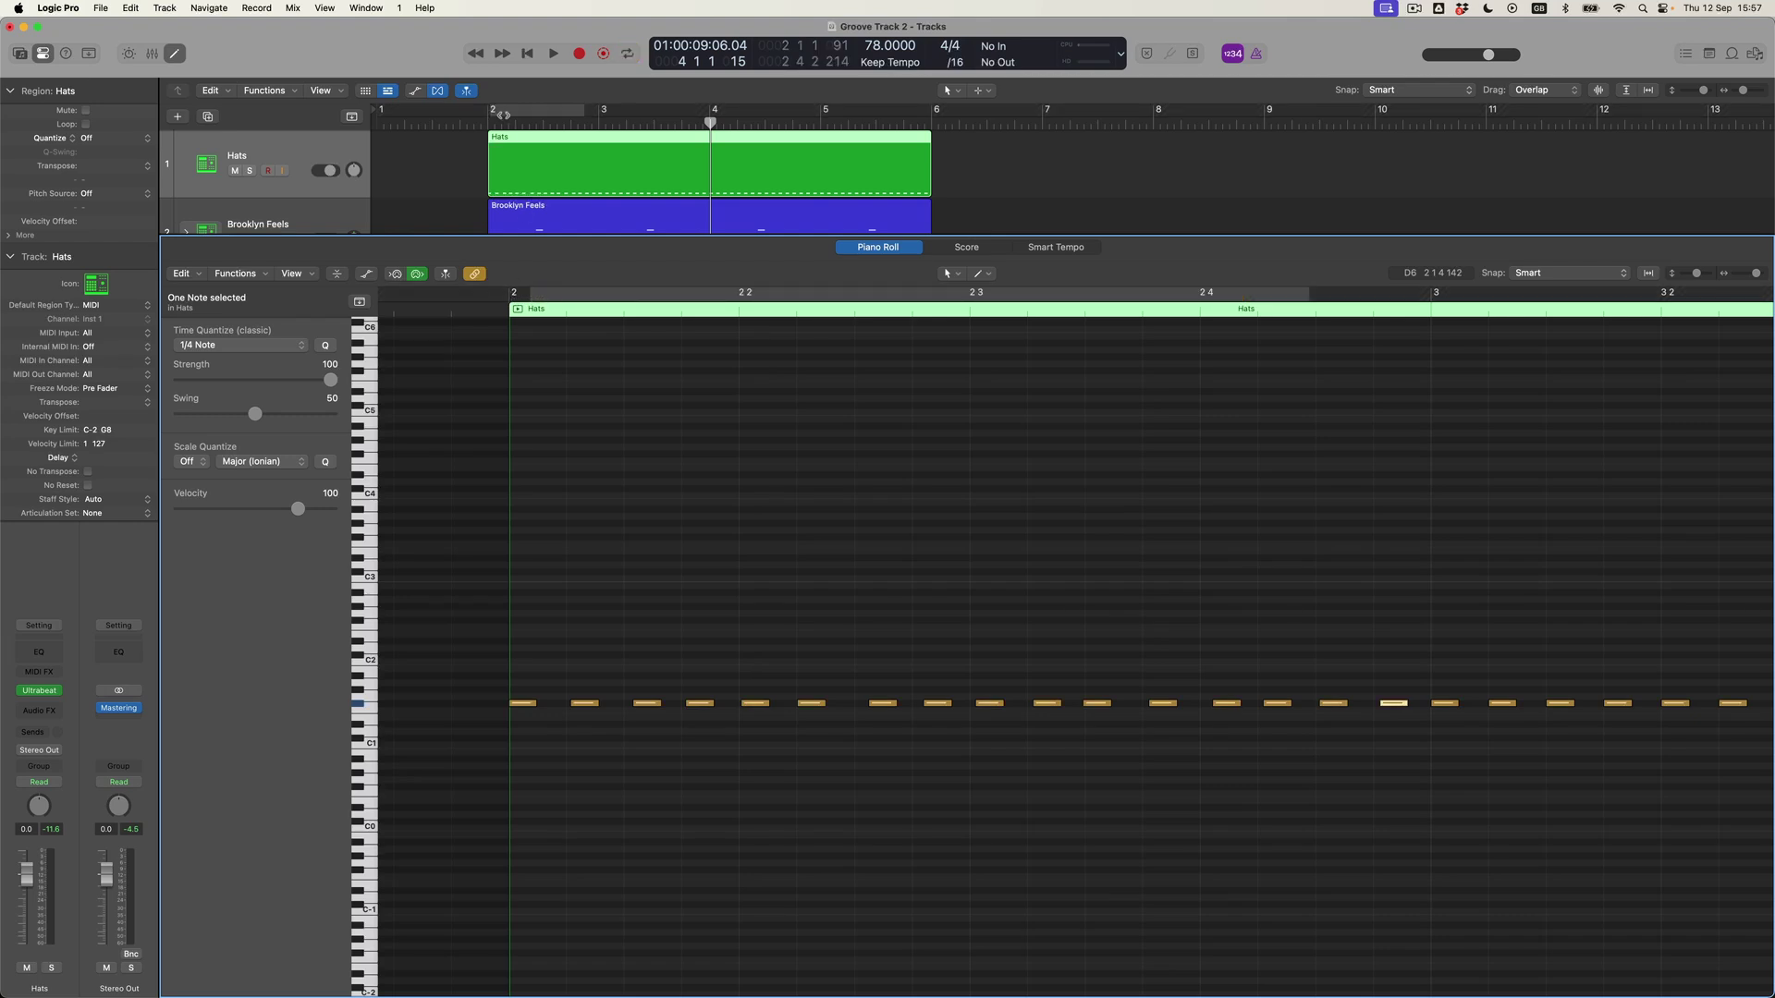
drag(500, 114, 603, 115)
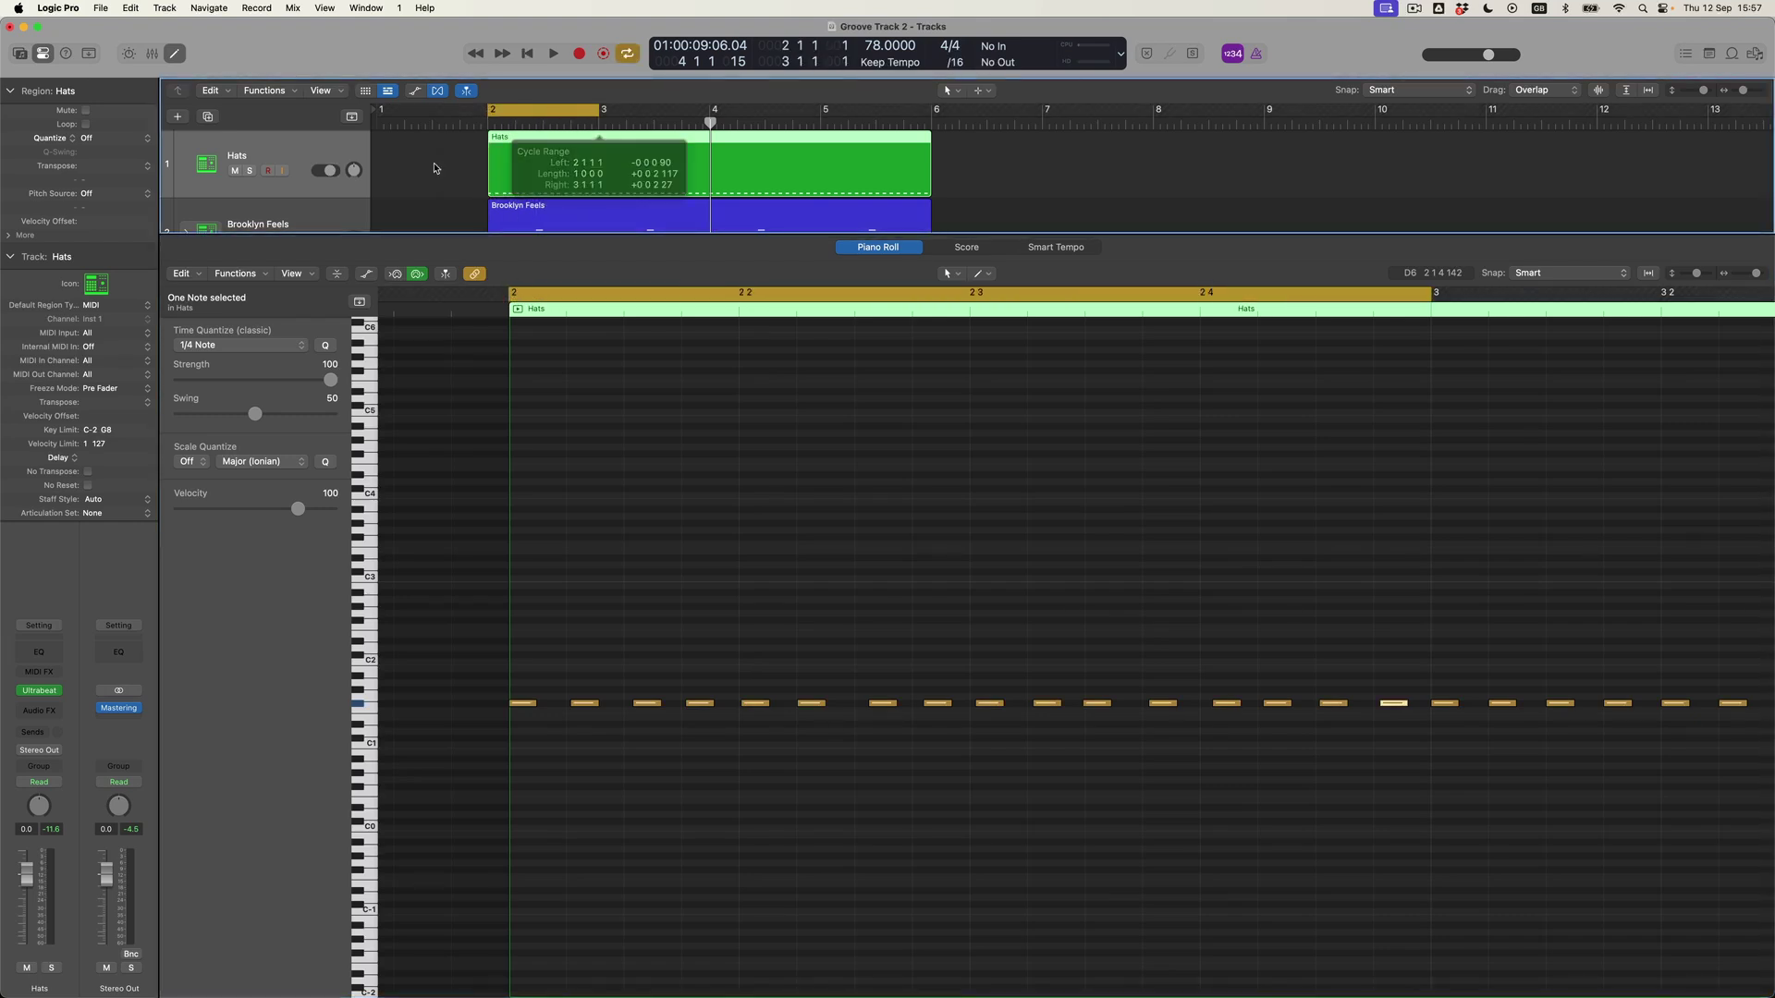
click(250, 171)
key(space)
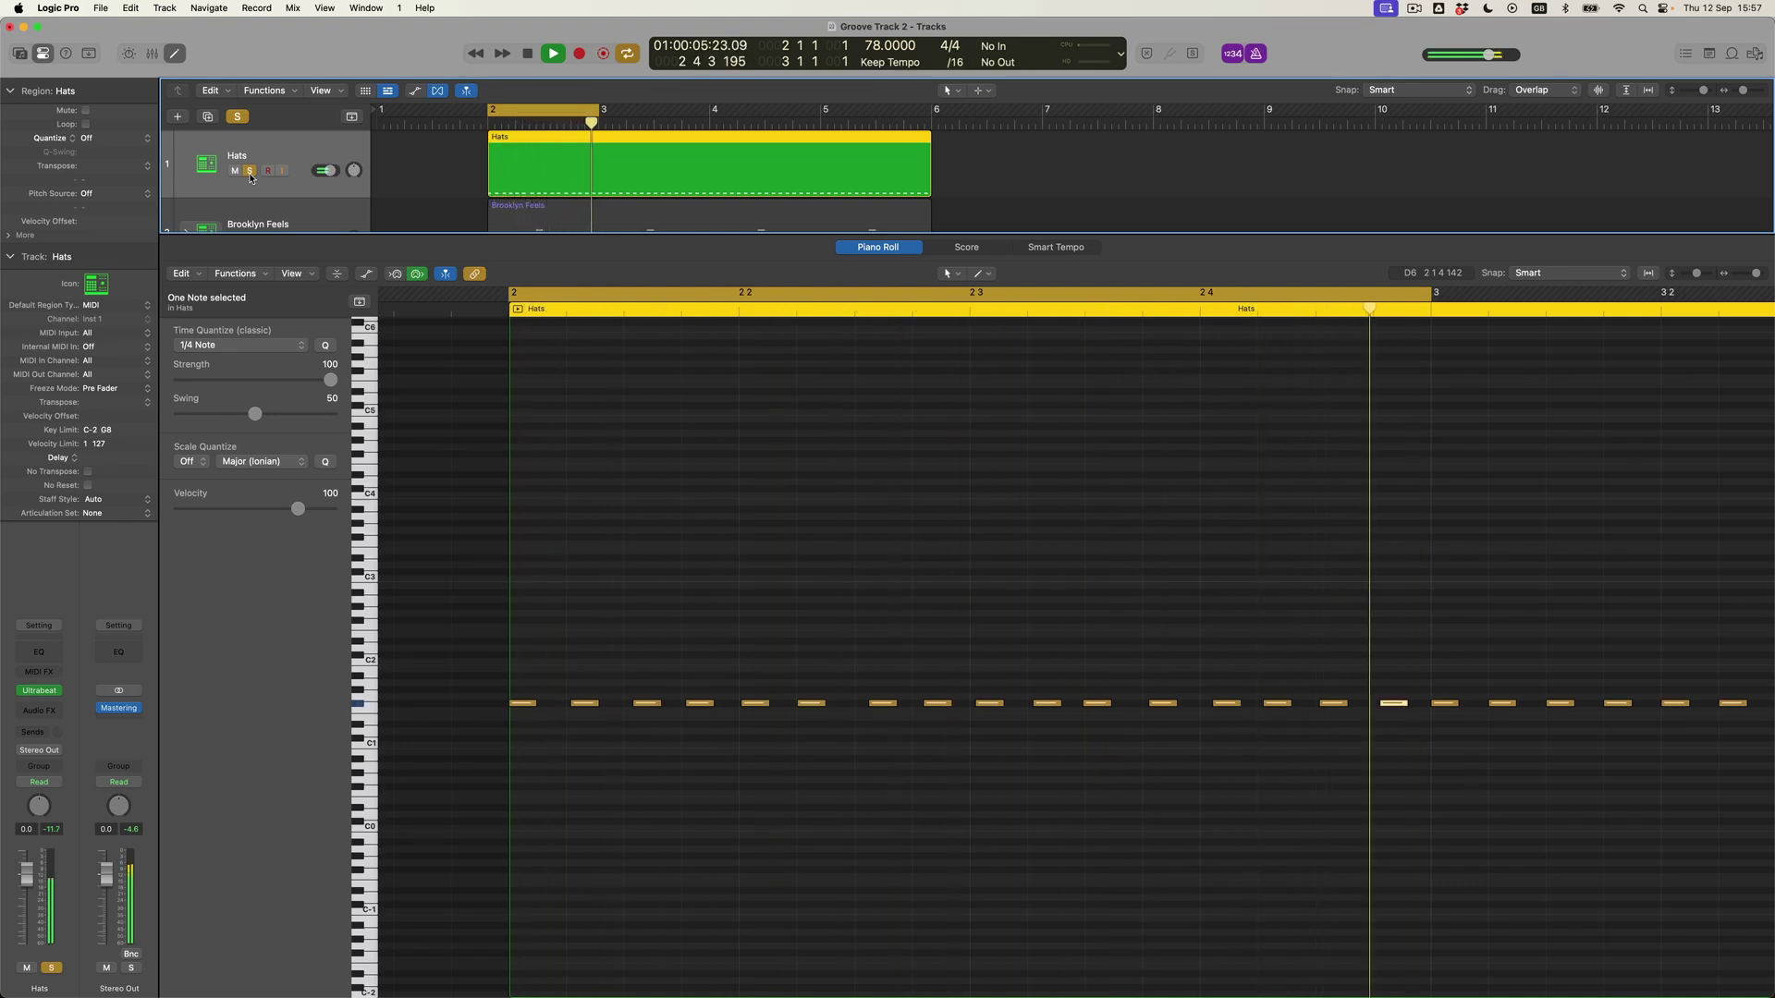
key(space)
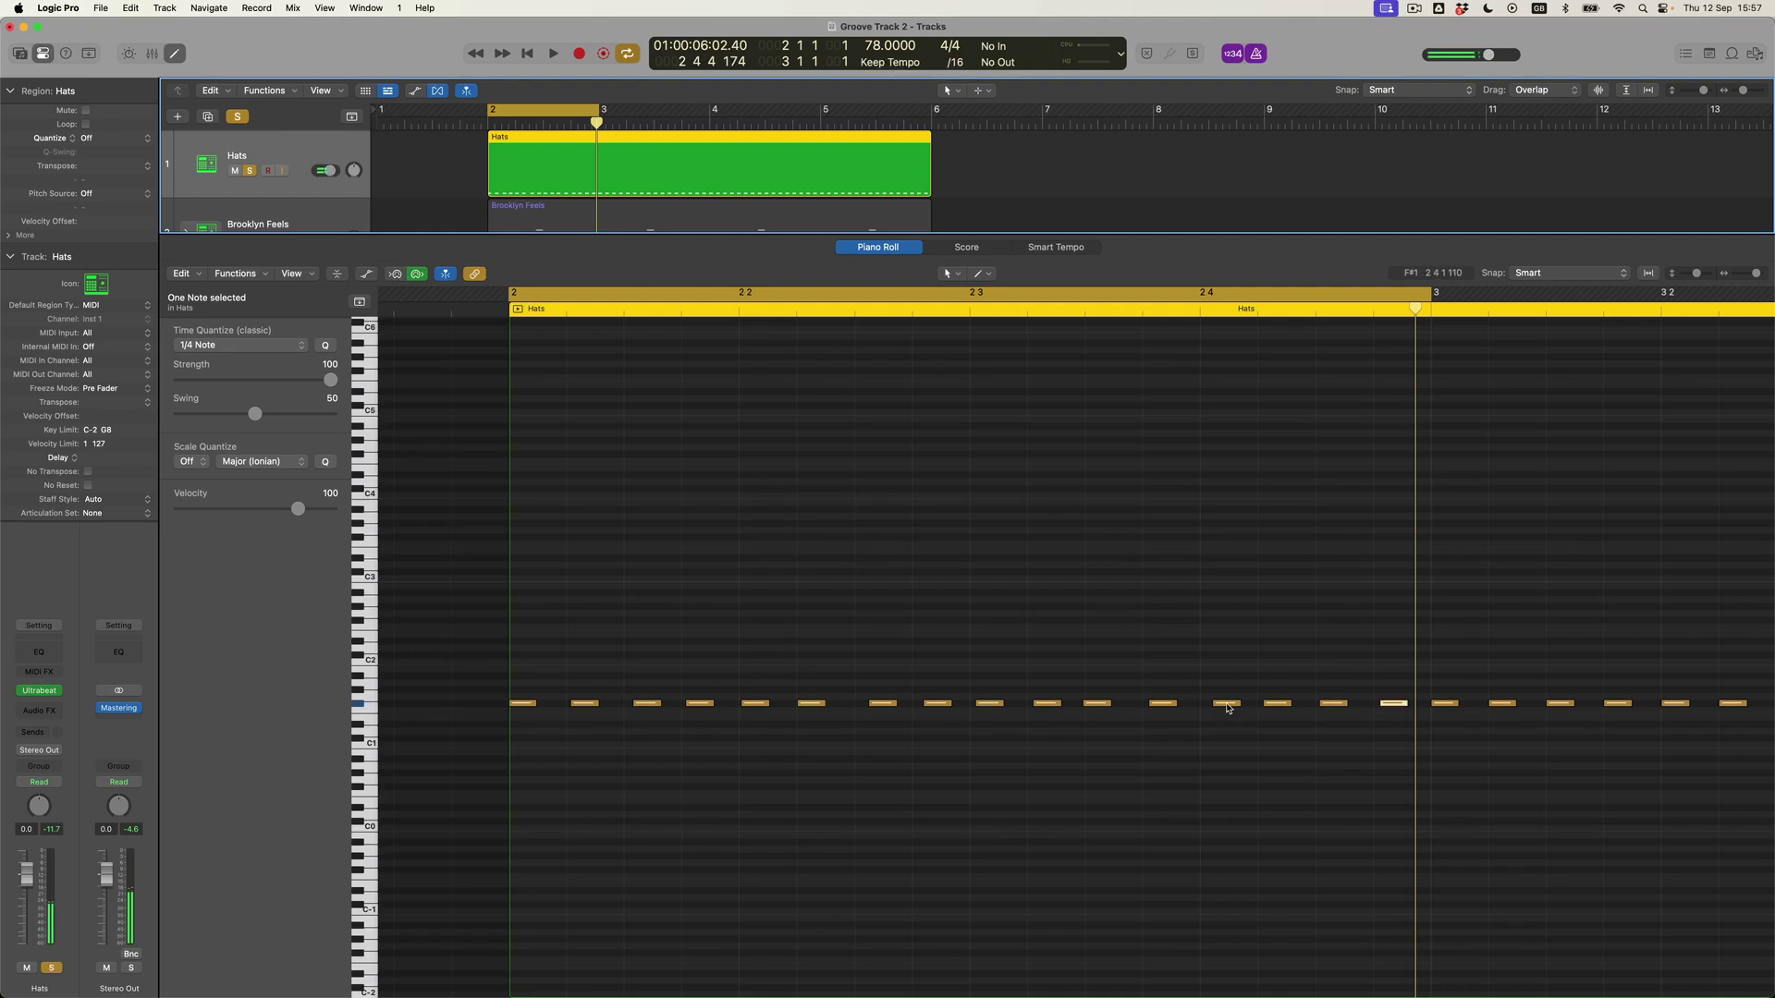
drag(1228, 708, 1220, 708)
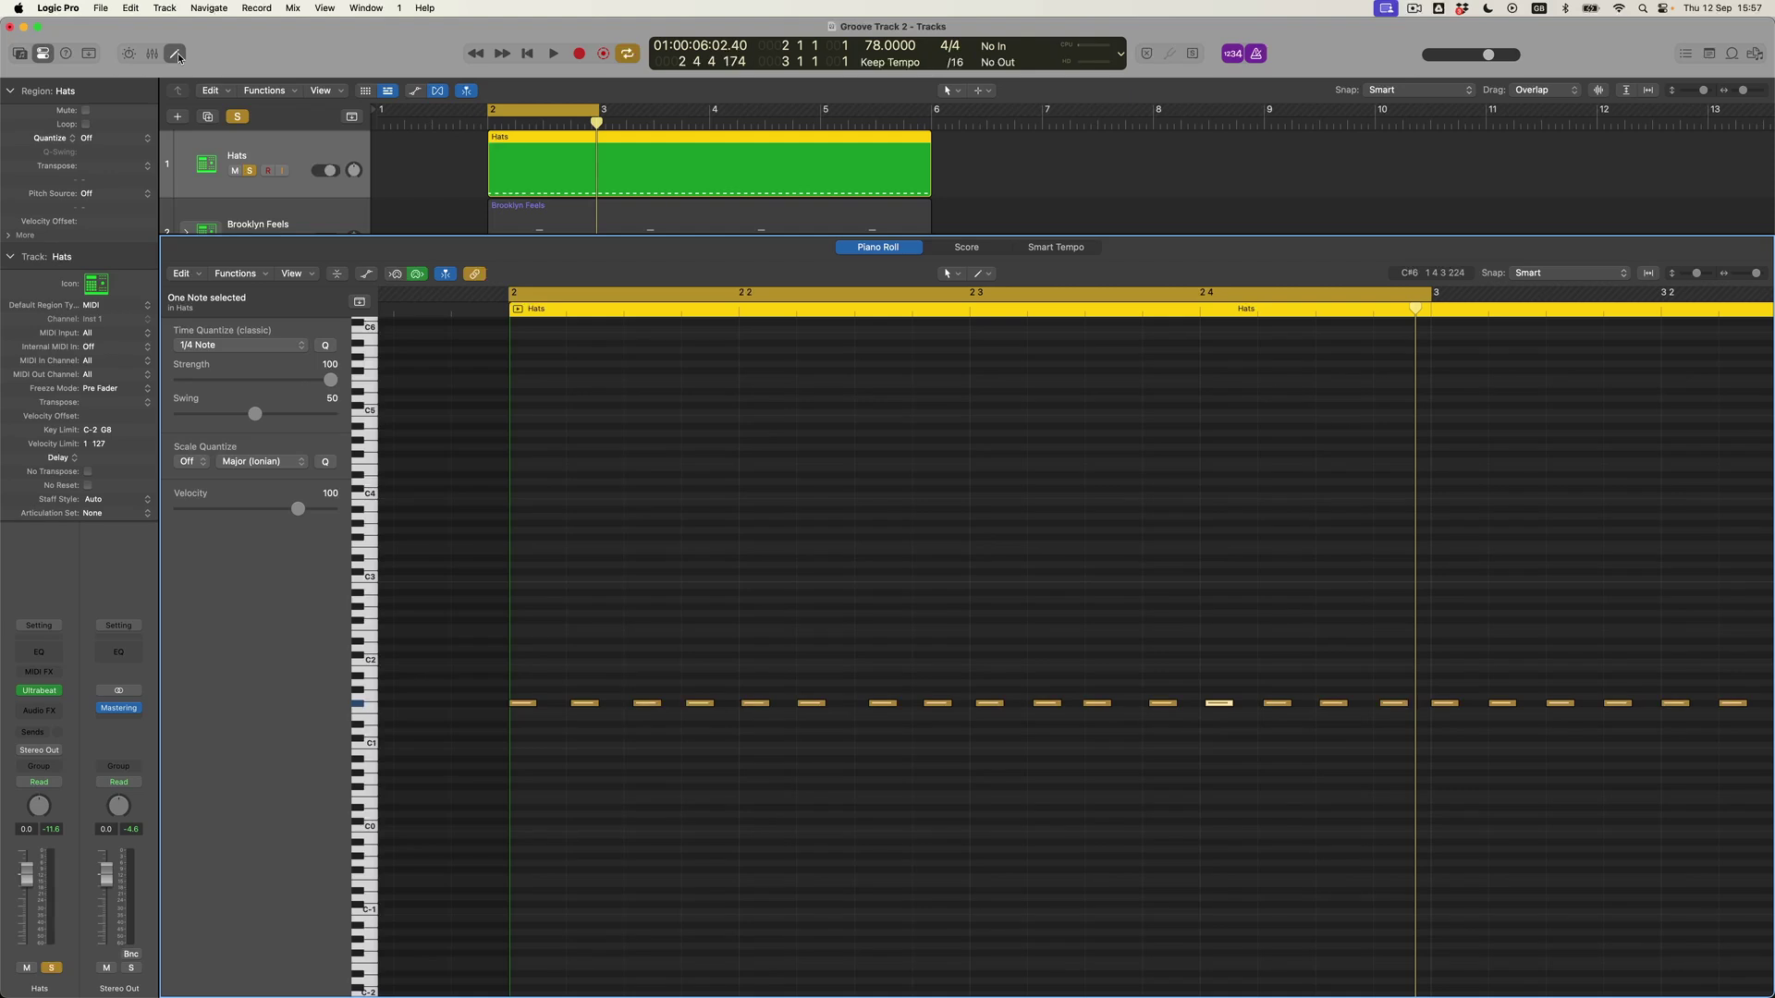
Split the Hats region at bar 3 with the Scissors and delete the part after it
click(177, 55)
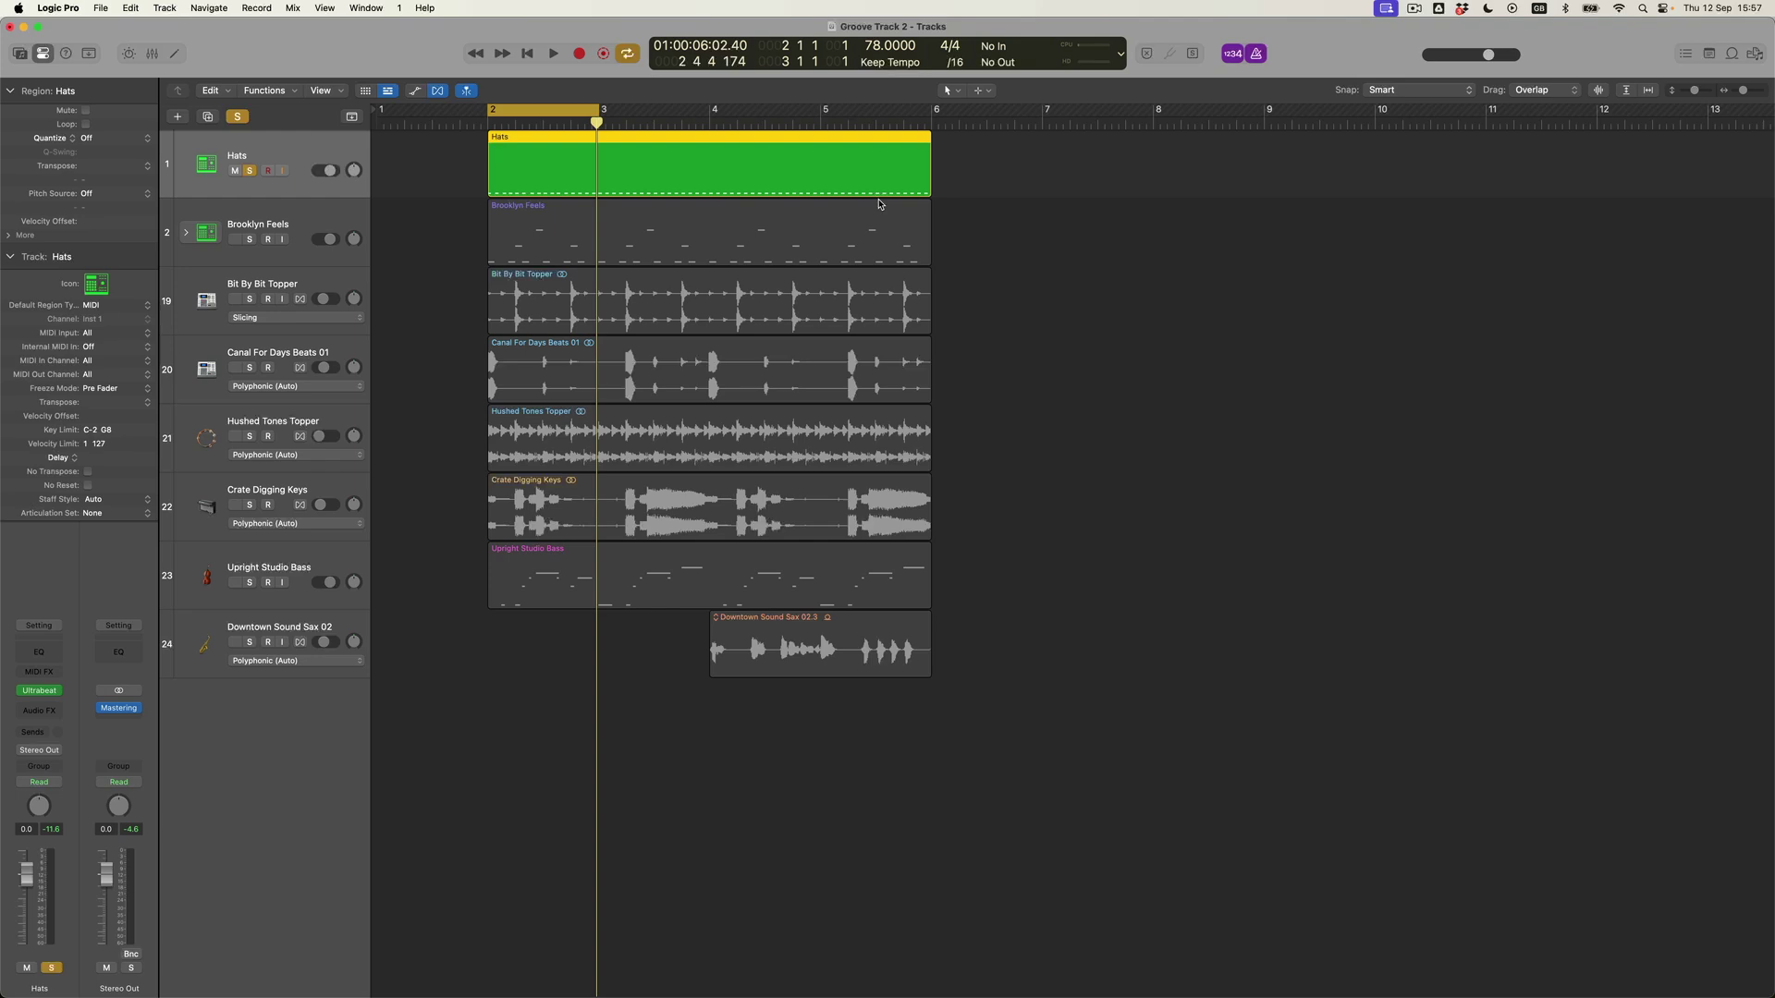
key(t)
click(911, 260)
drag(620, 141, 597, 153)
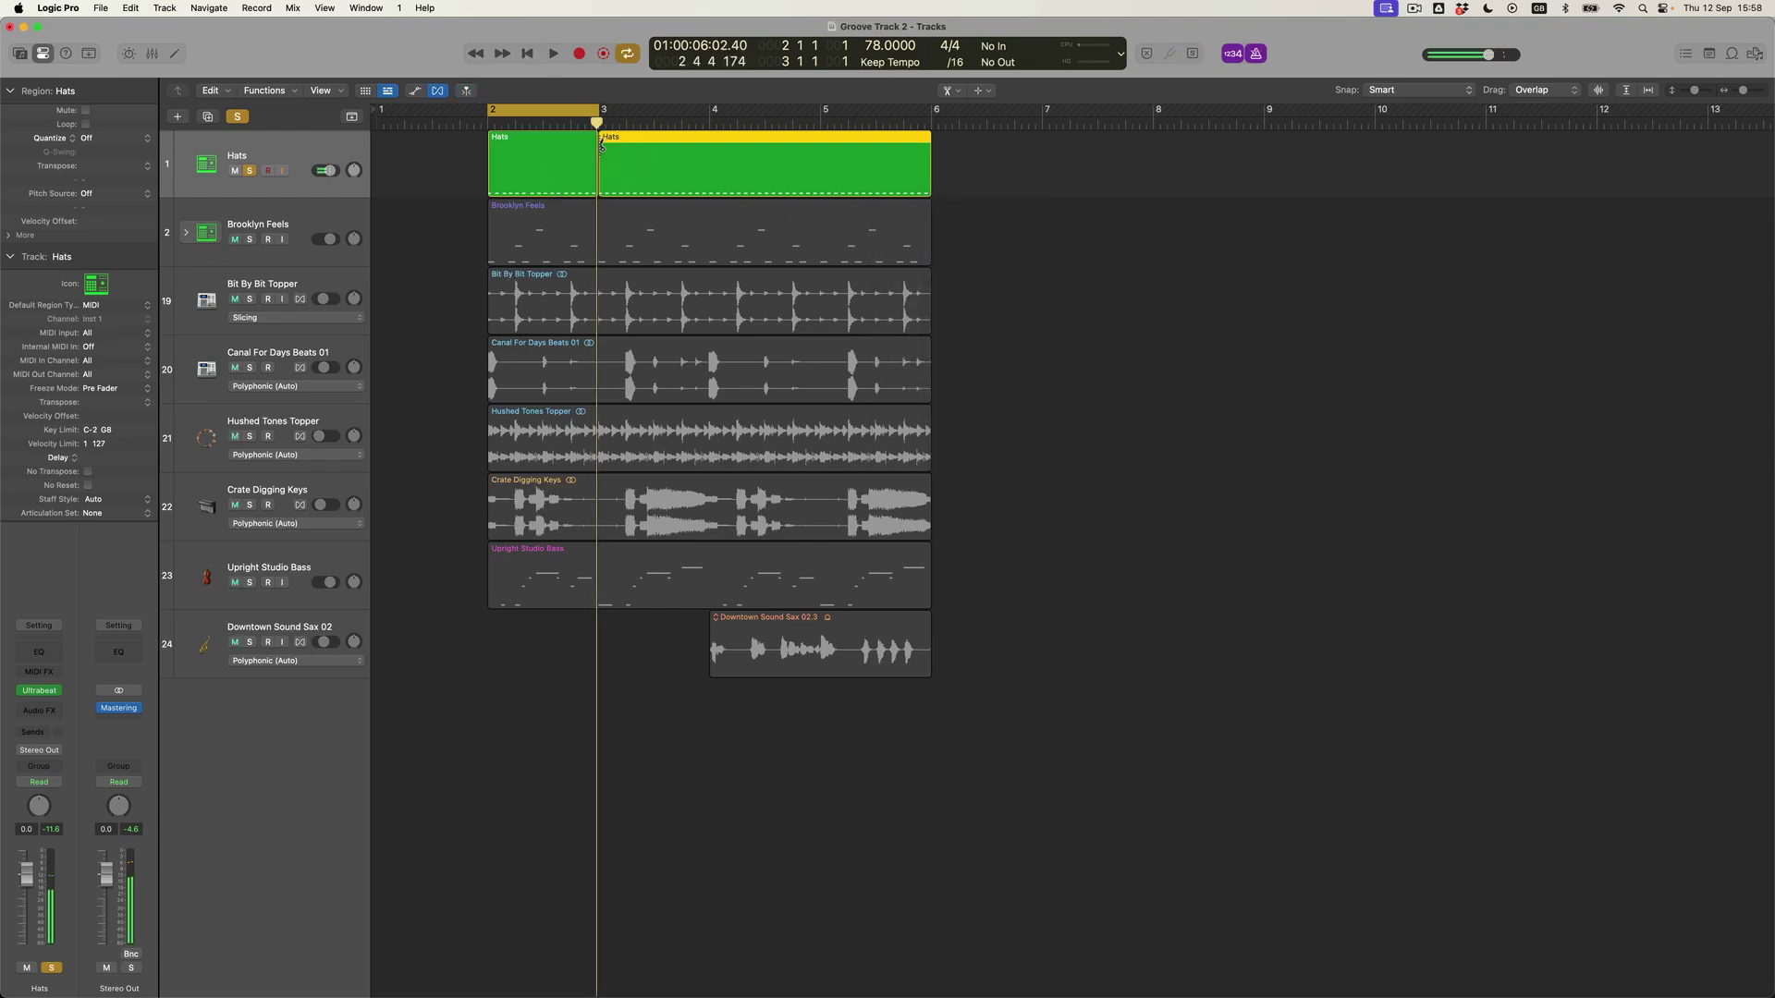
key(Delete)
Repeat the one-bar Hats region three times and join the four copies into one
click(547, 161)
key(super+r)
key(super+r)
key(super+r)
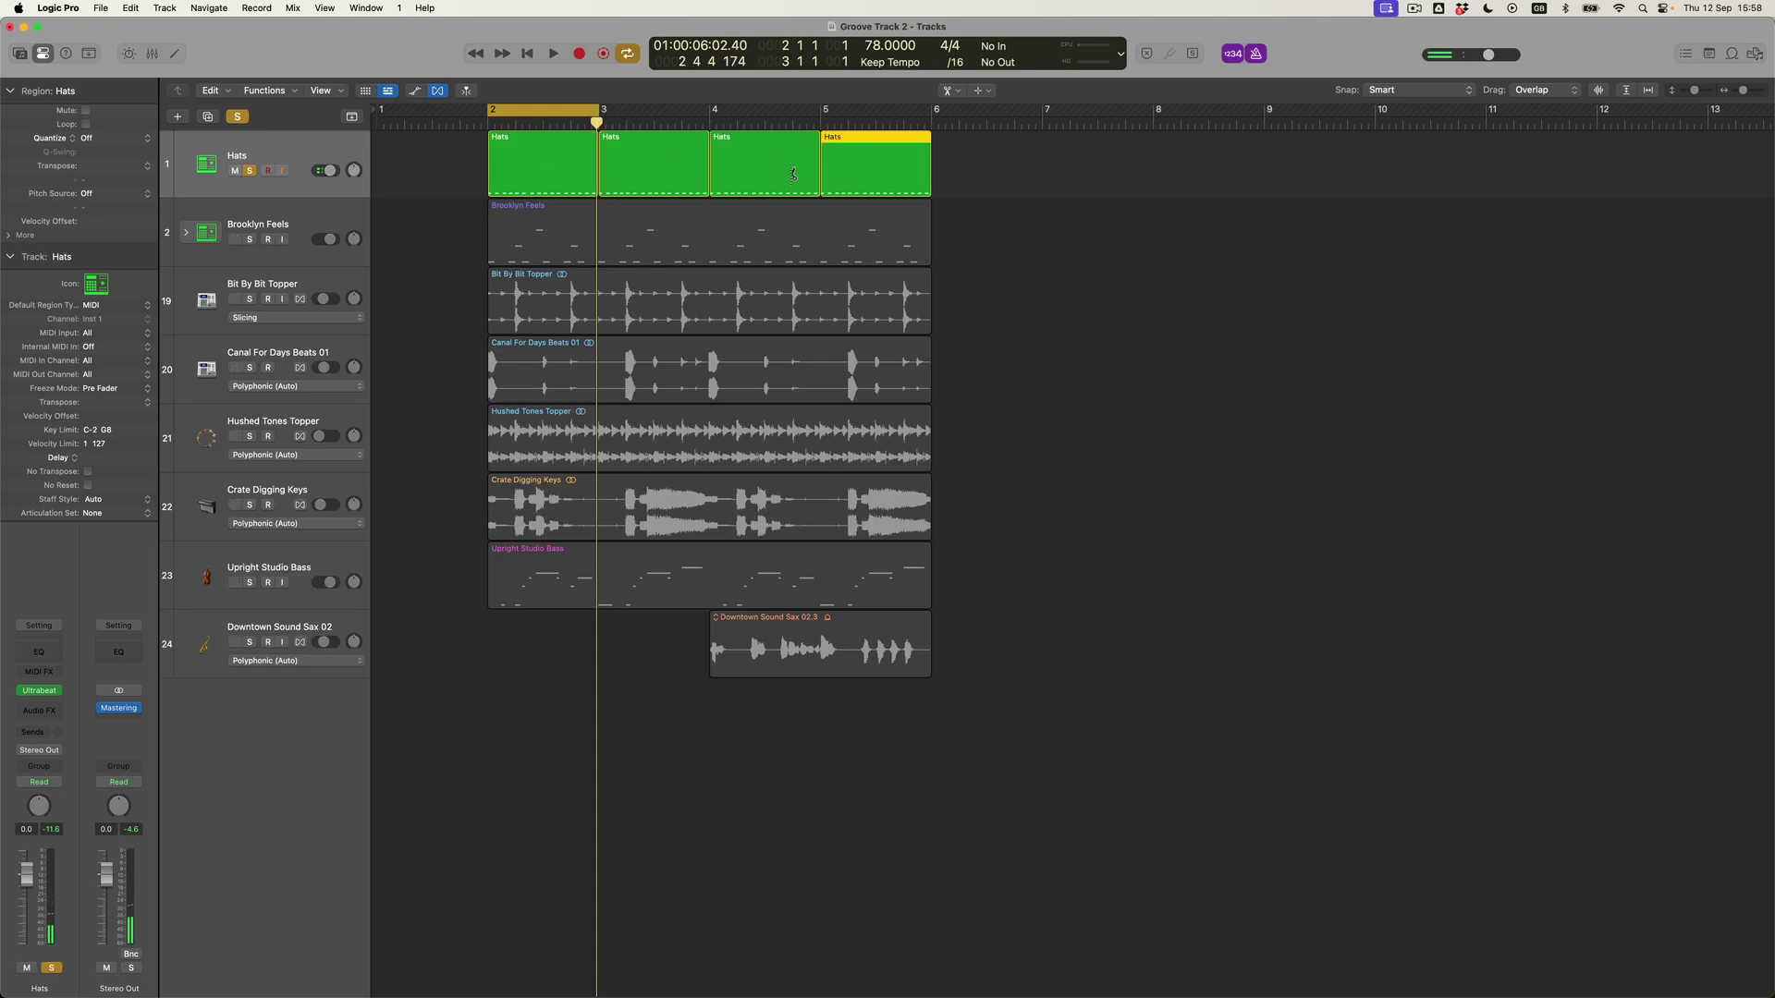
drag(1000, 172, 582, 165)
key(super+j)
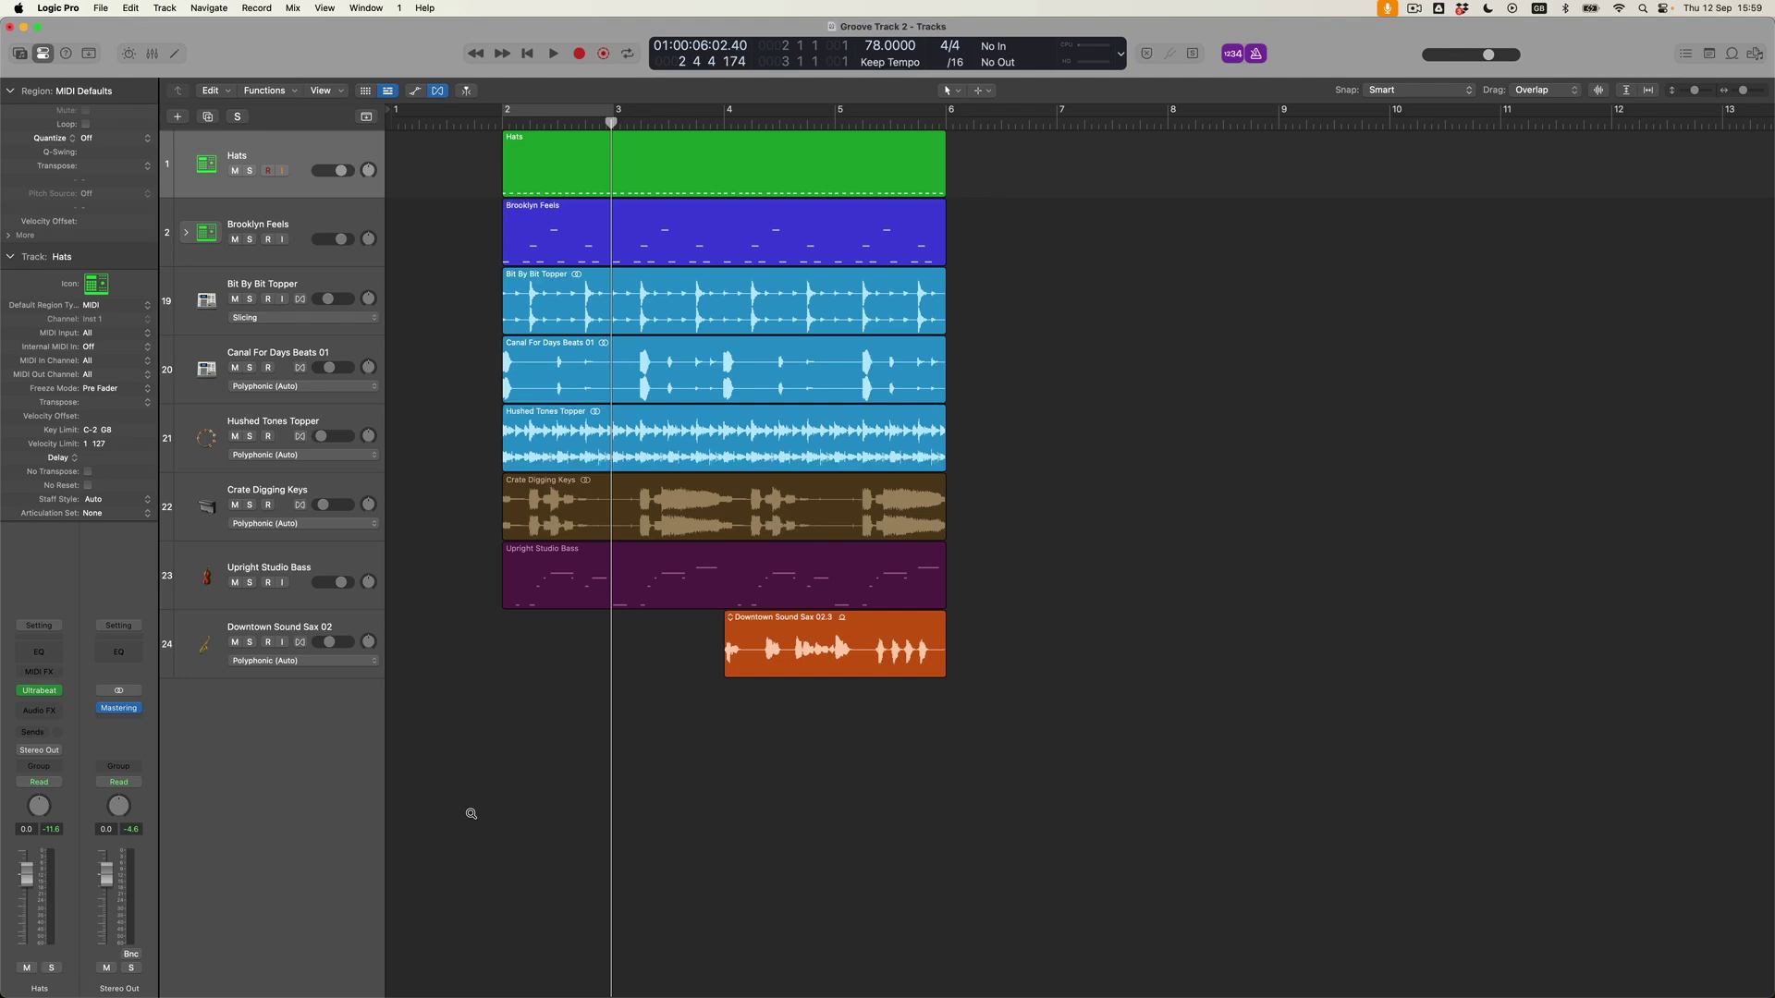
Tick Groove Track in the track header configuration options
key(alt+t)
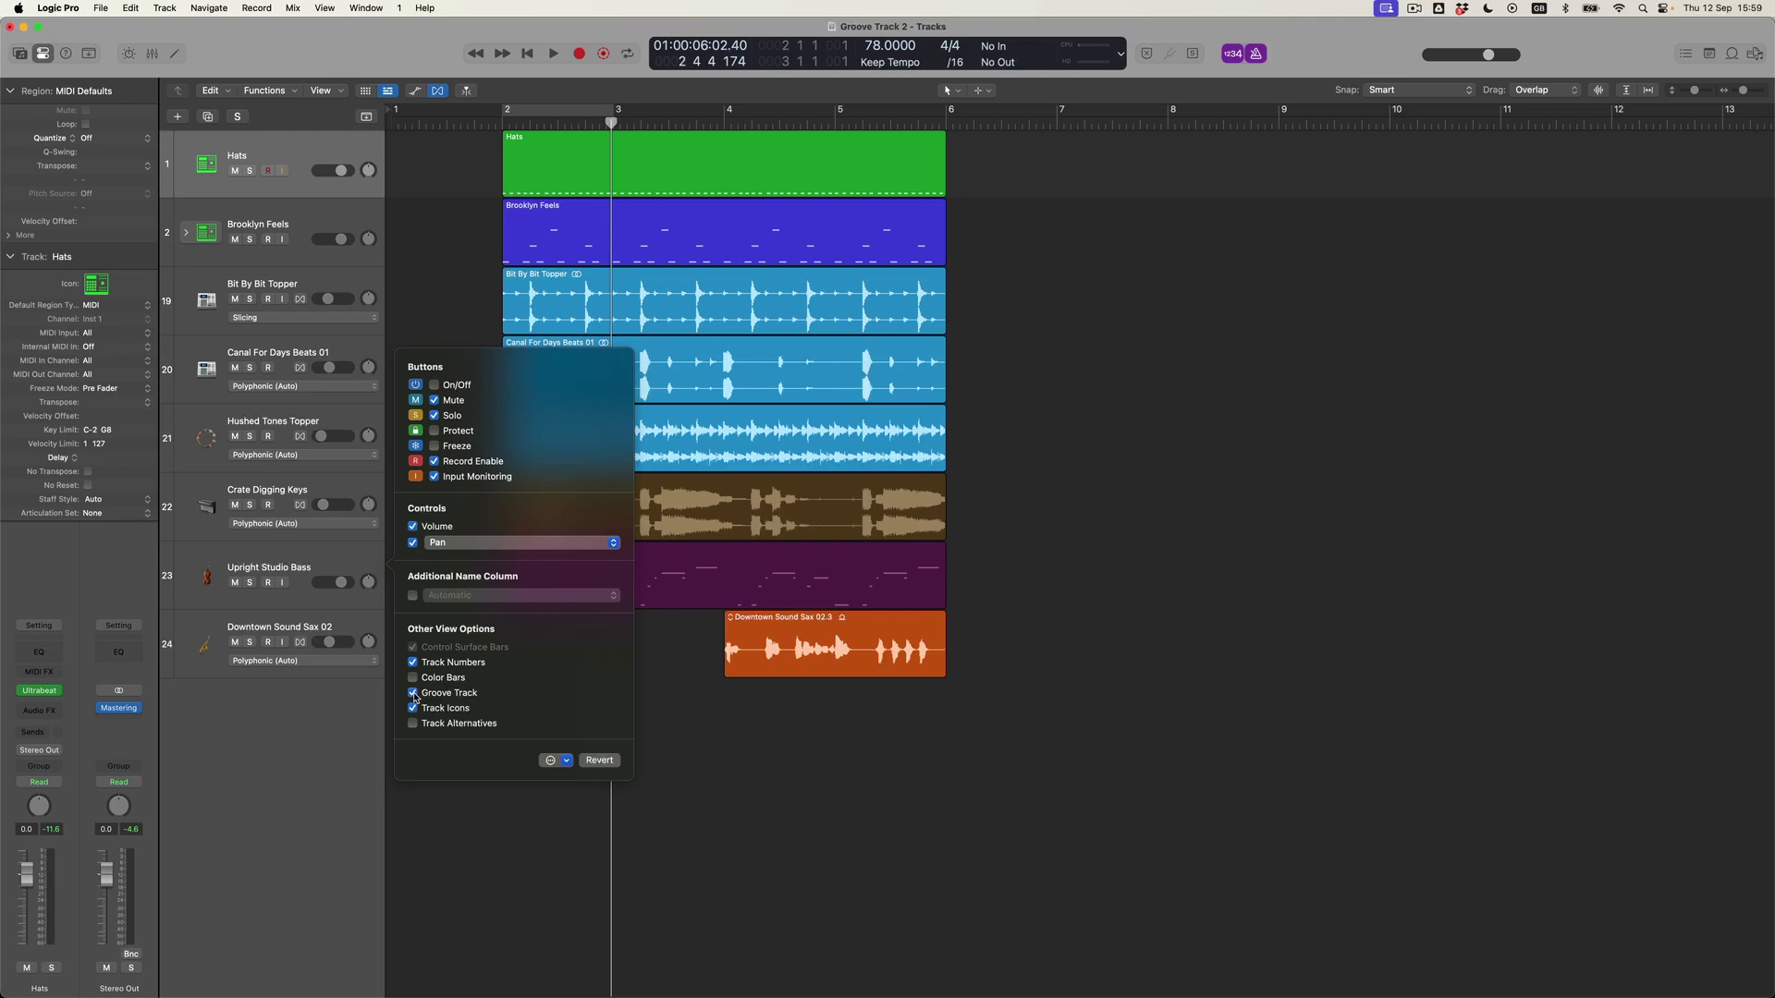
click(507, 877)
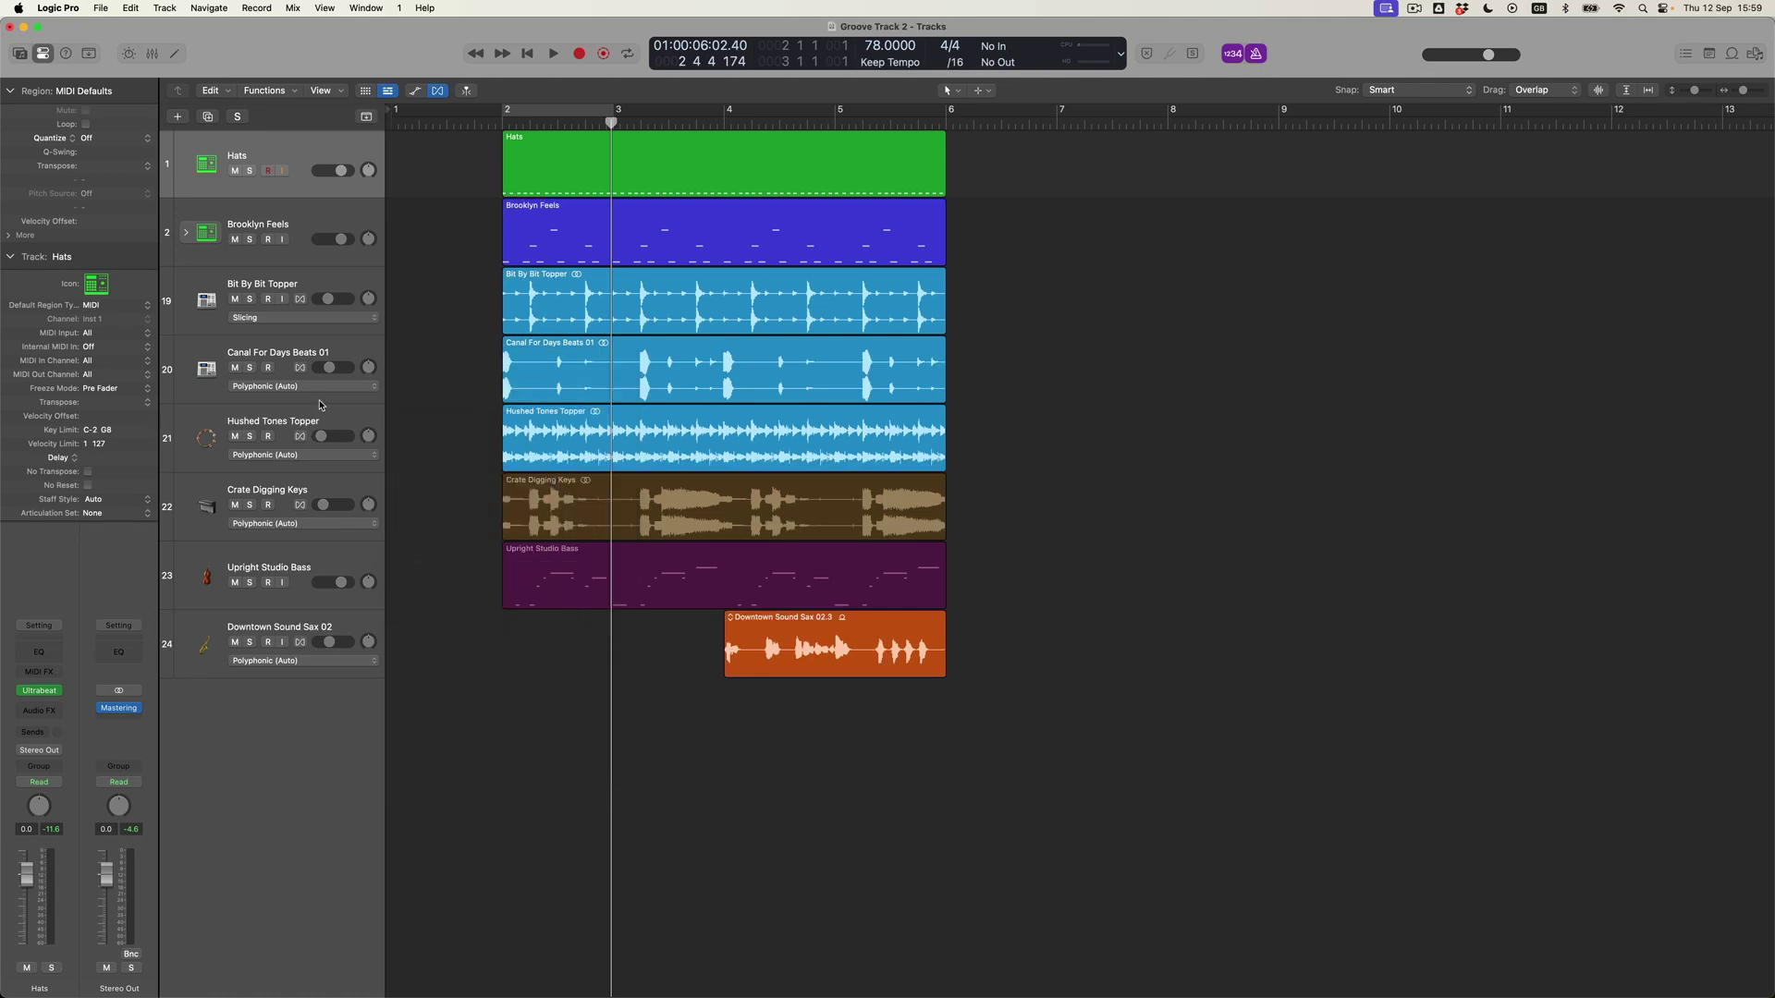
click(168, 168)
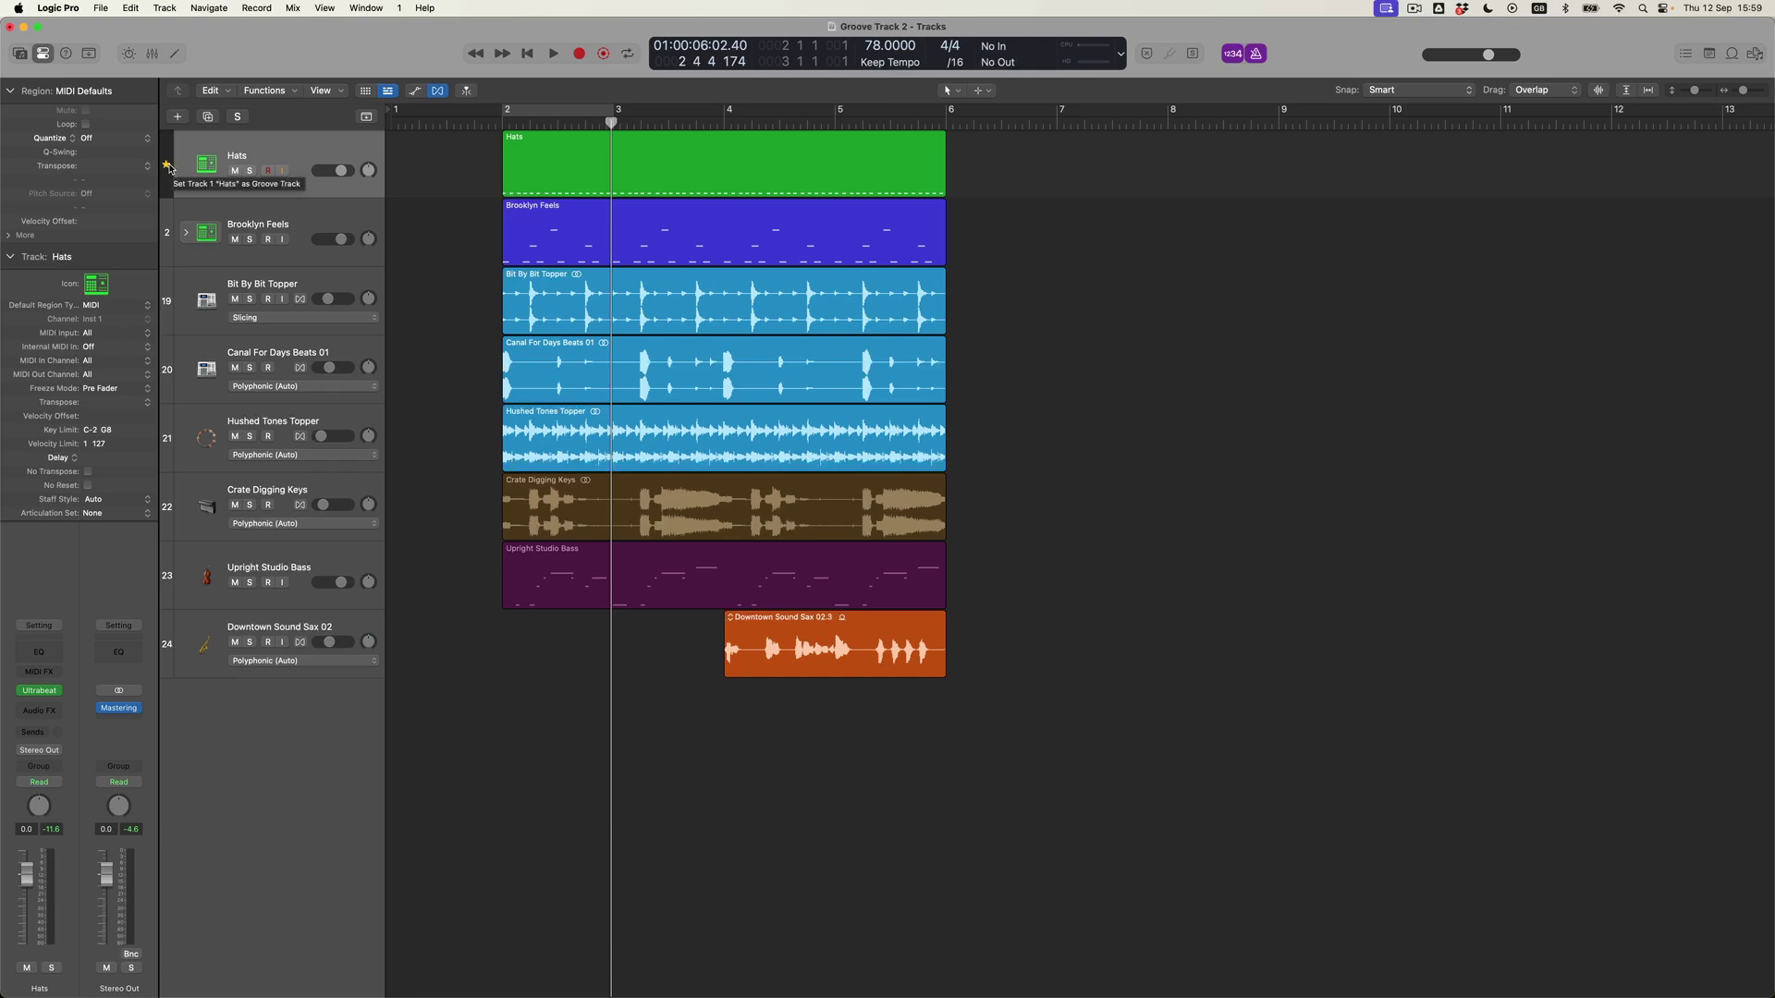
Set Hats as the Groove Track and zoom in on the timeline and track lanes
click(168, 167)
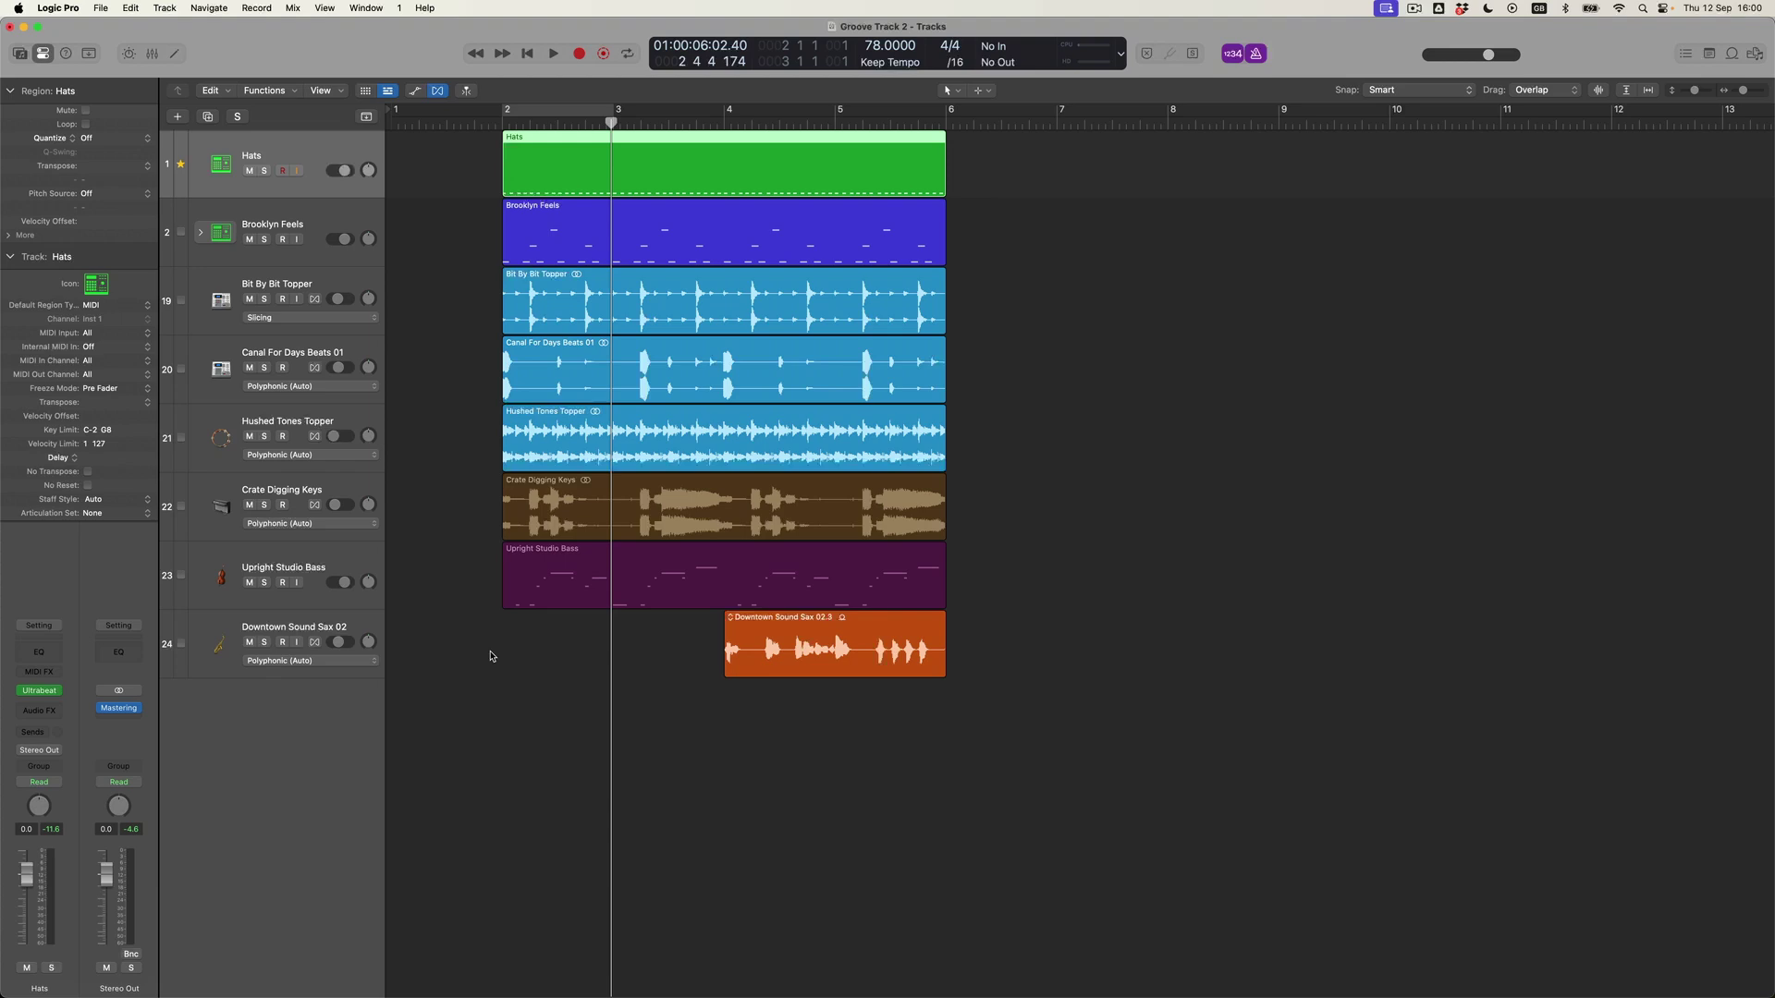
key(super+Right)
key(super+Right)
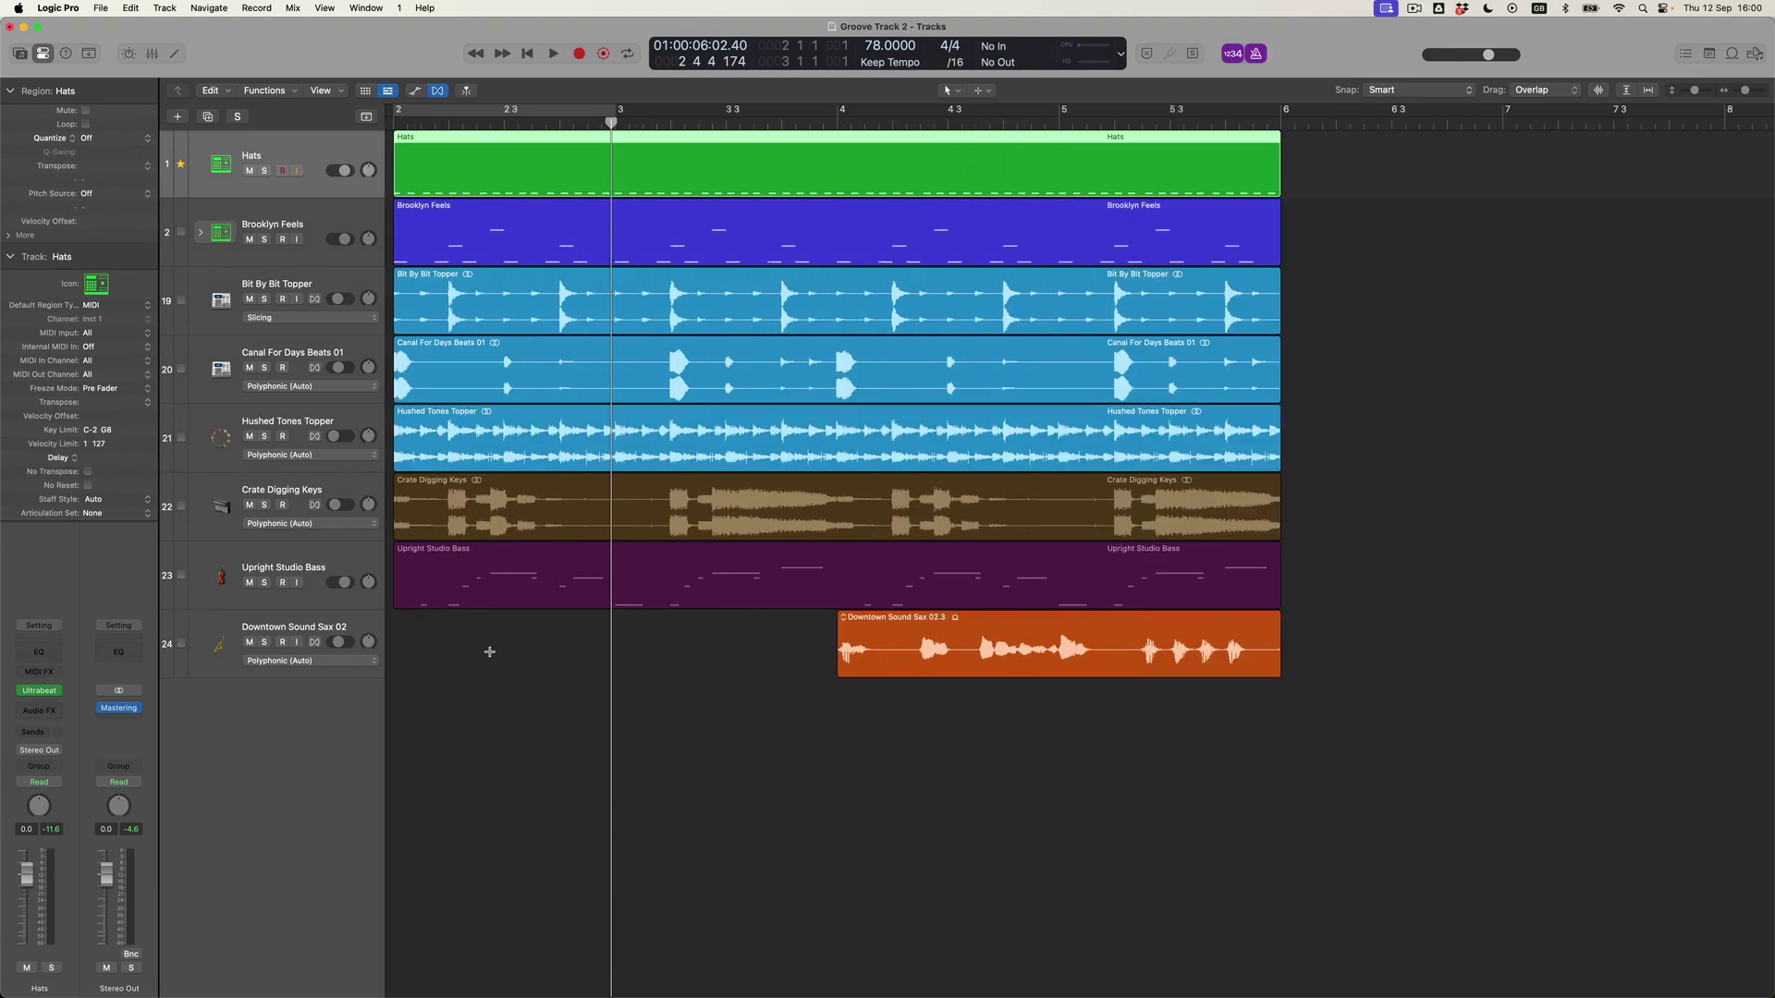
key(super+Right)
key(super+Down)
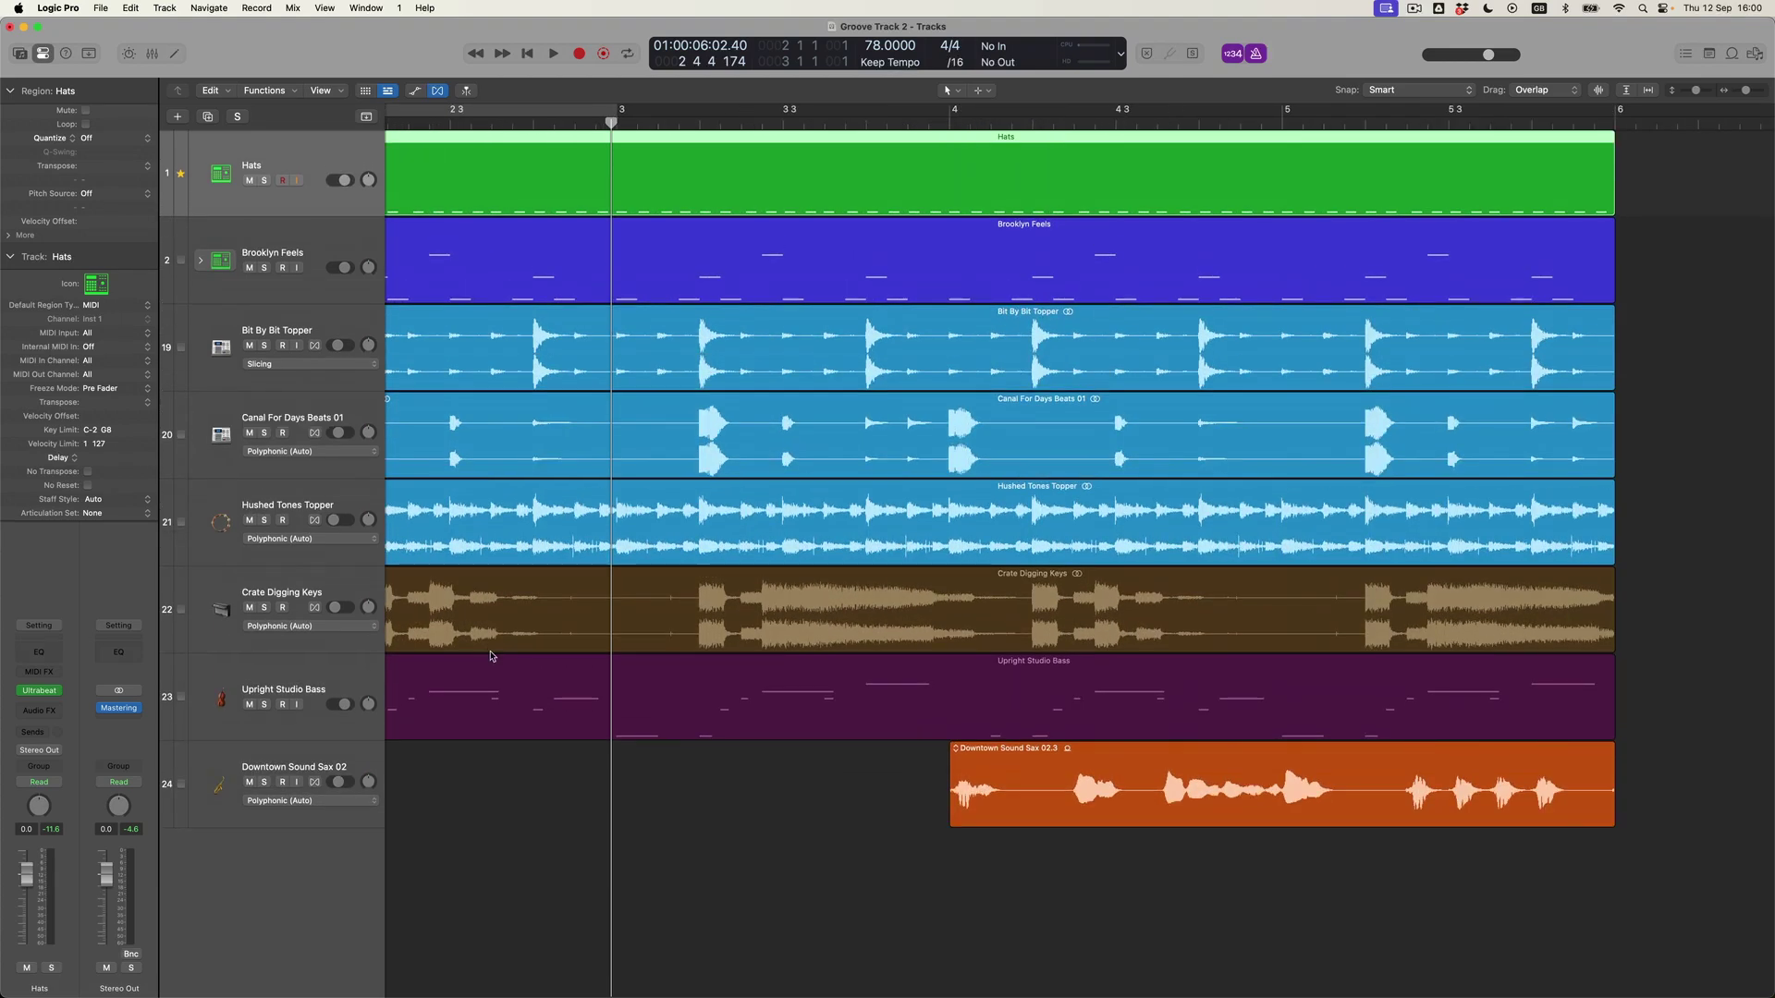
scroll(774, 675, left, 5)
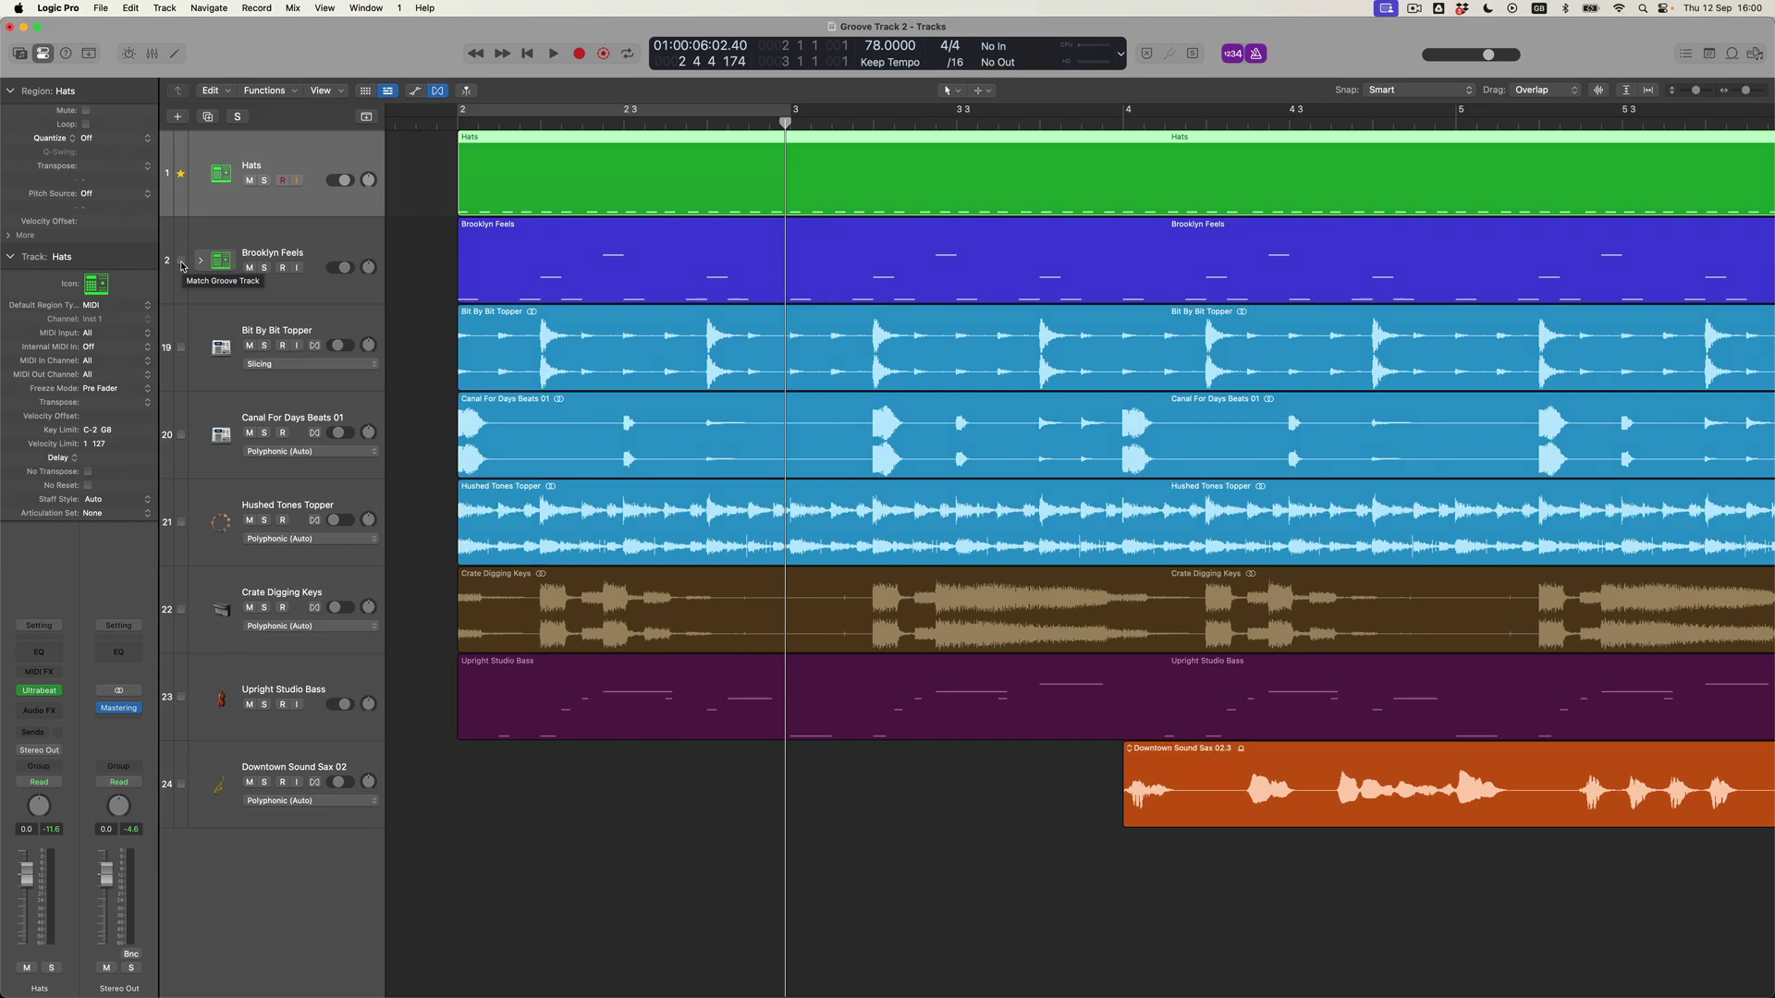
Tick the Match Groove Track checkbox on track 2, Brooklyn Feels
click(181, 262)
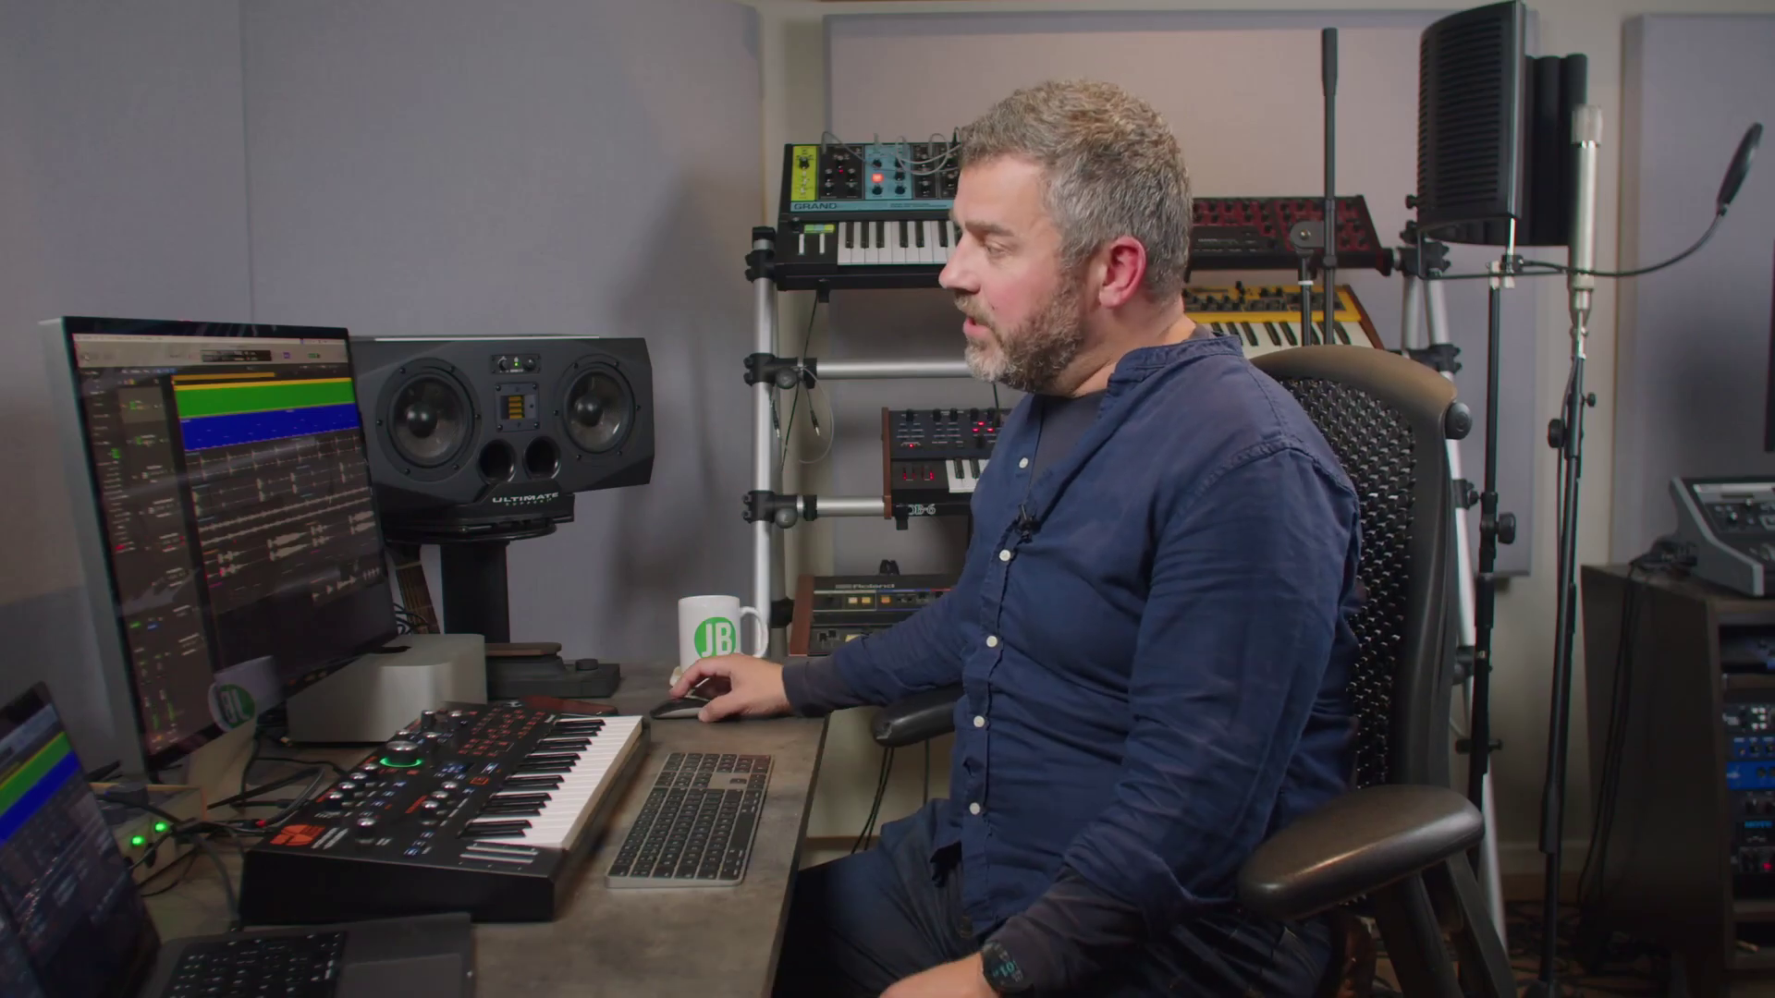
key(e)
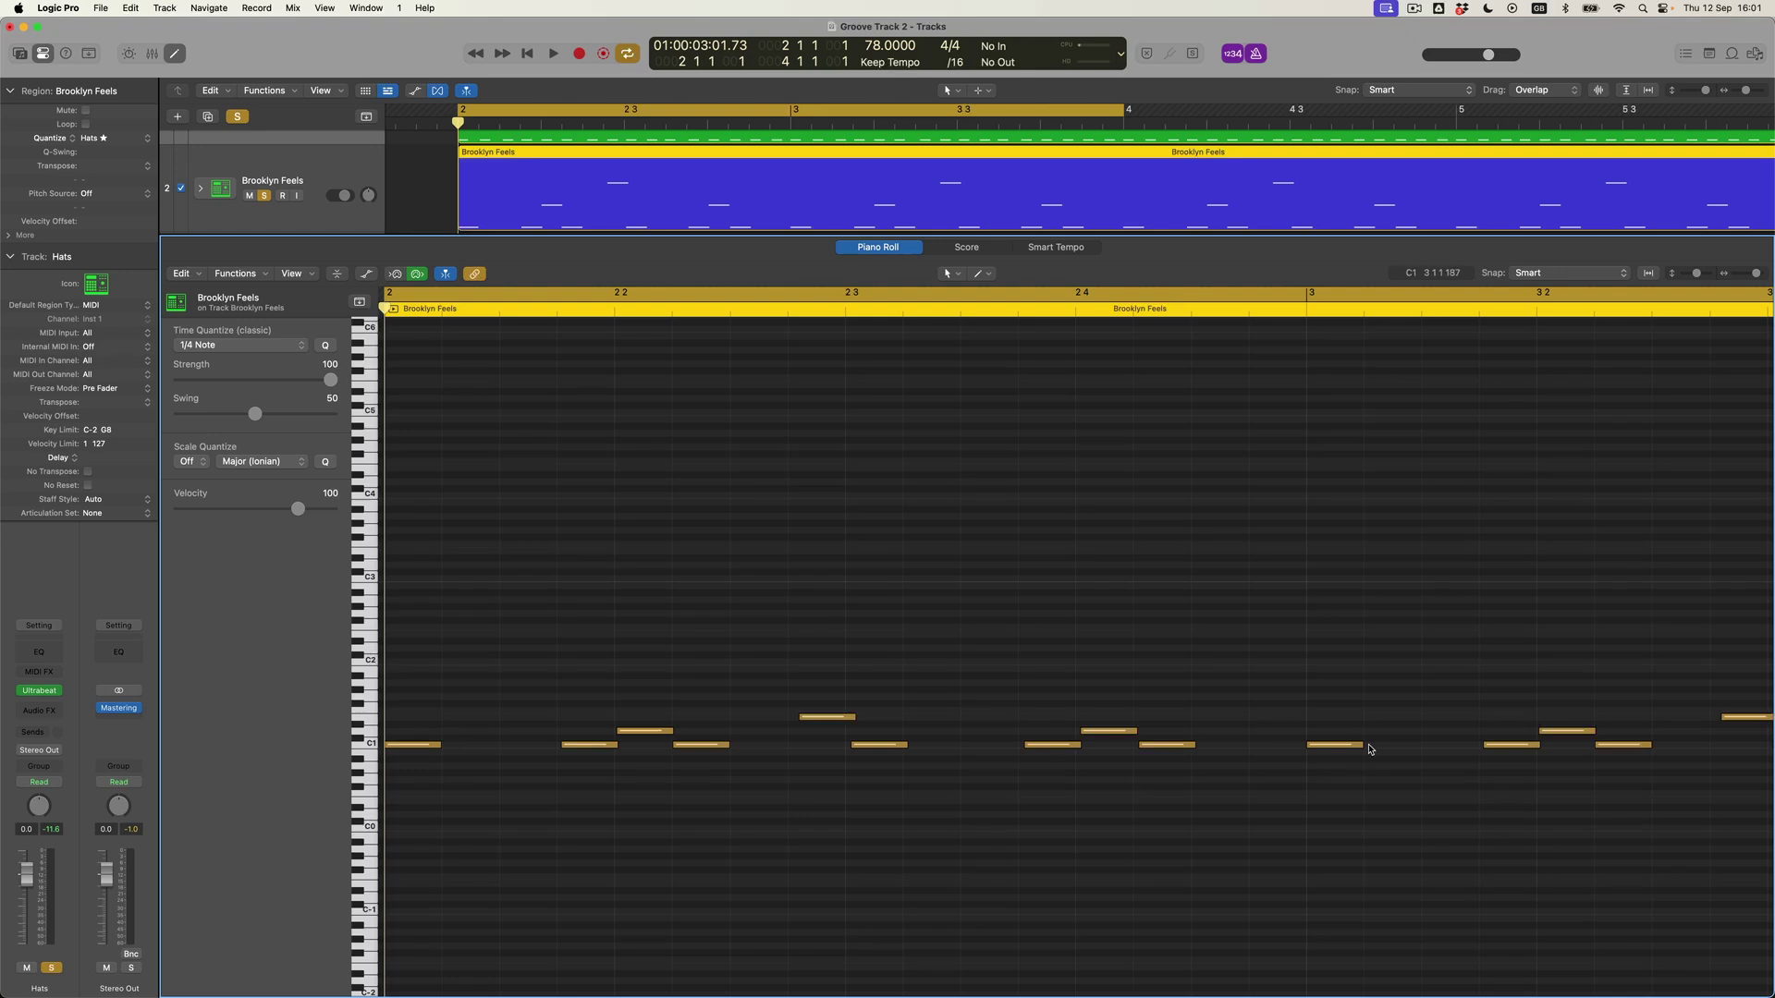
scroll(1400, 774, right, 1)
scroll(1403, 774, right, 1)
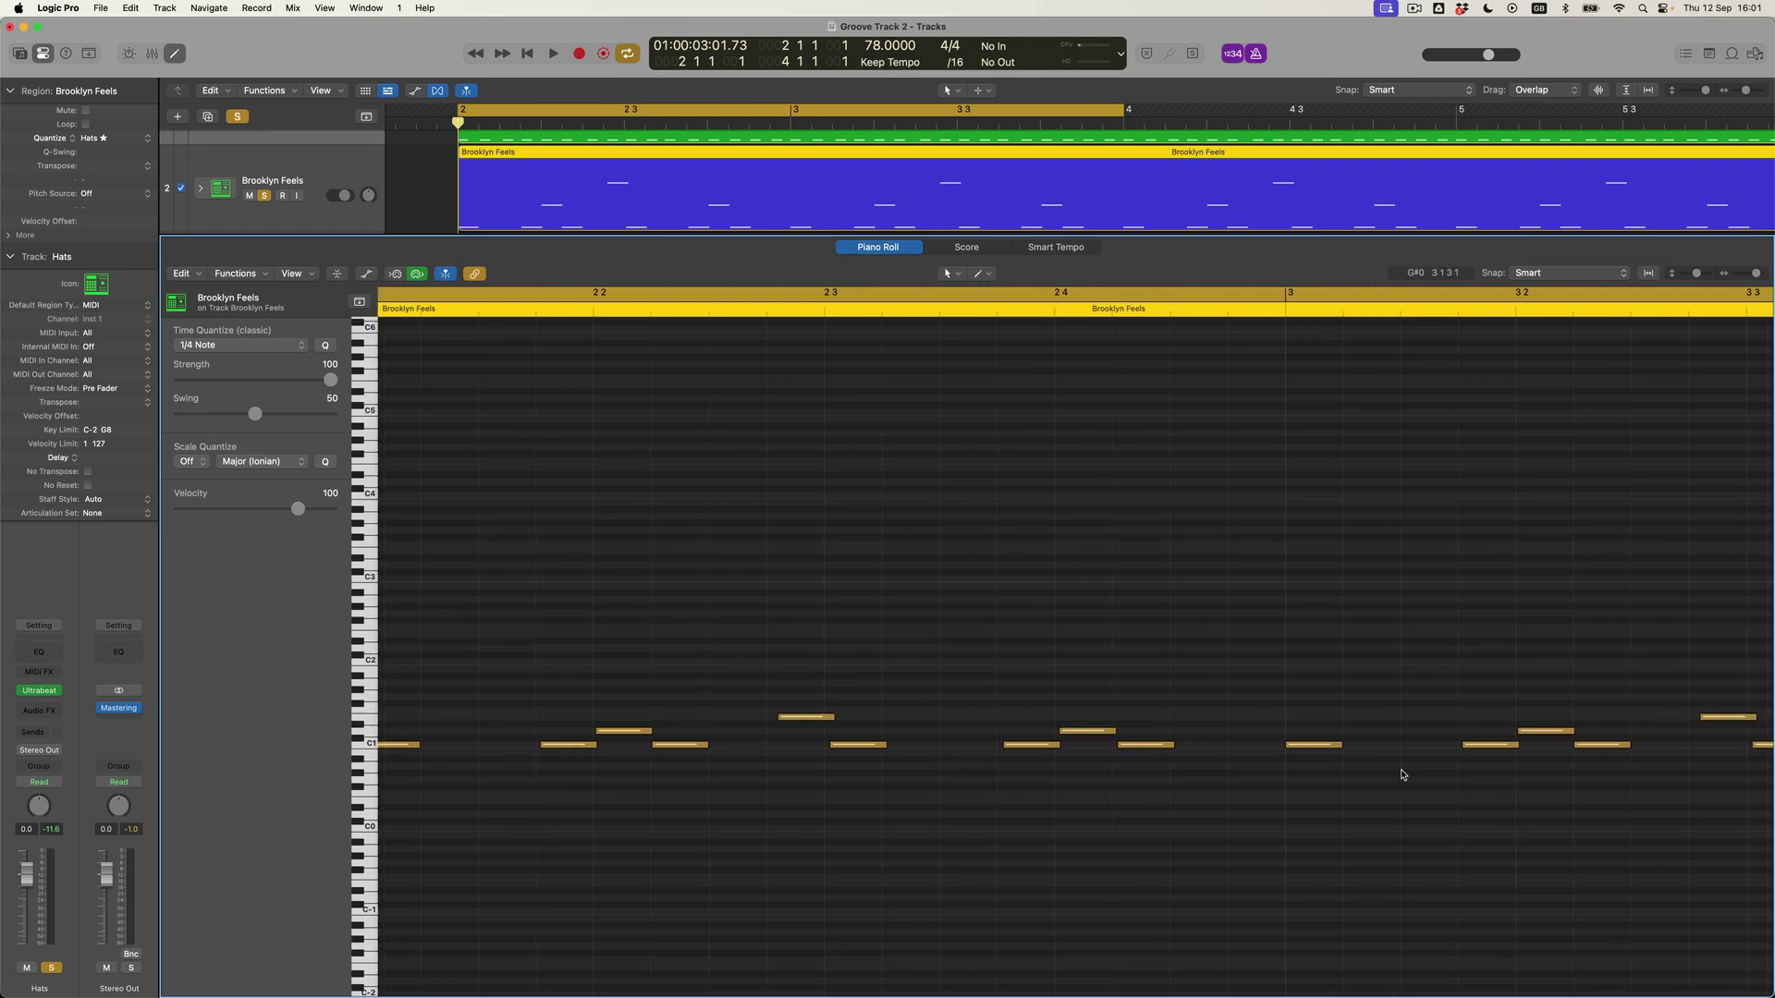
click(174, 54)
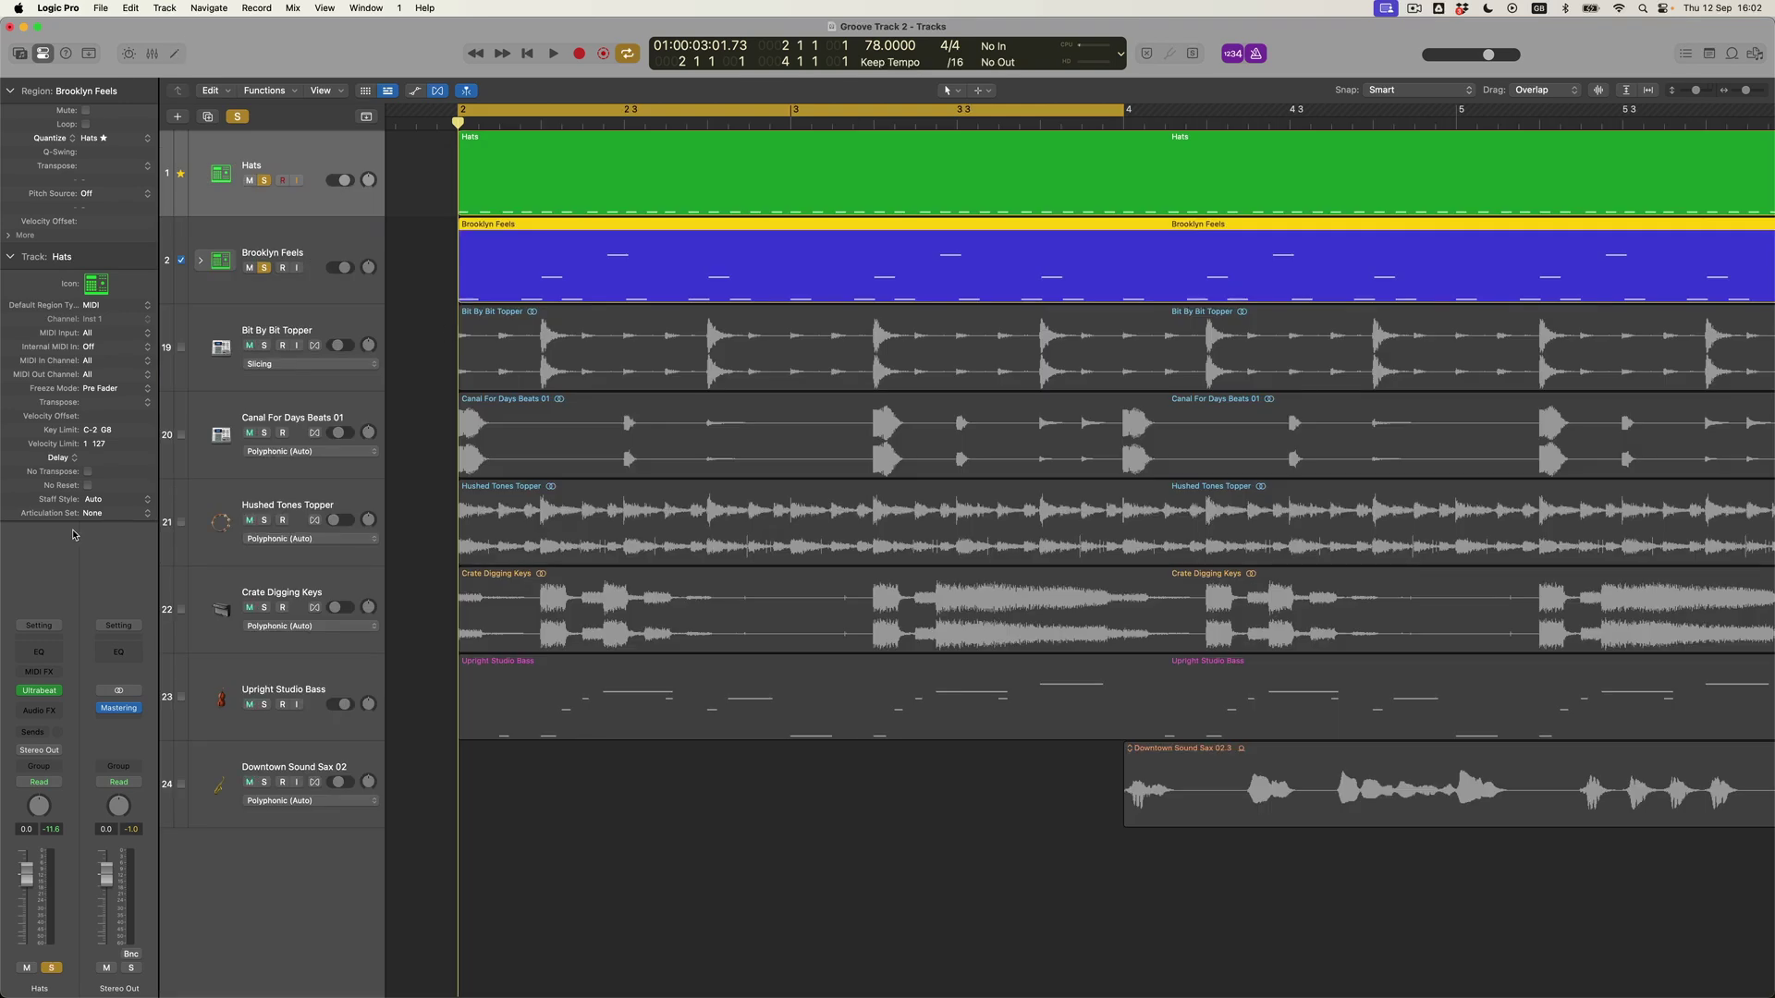
Solo Upright Studio Bass, tick its Match Groove Track box, and play it against Hats
click(310, 688)
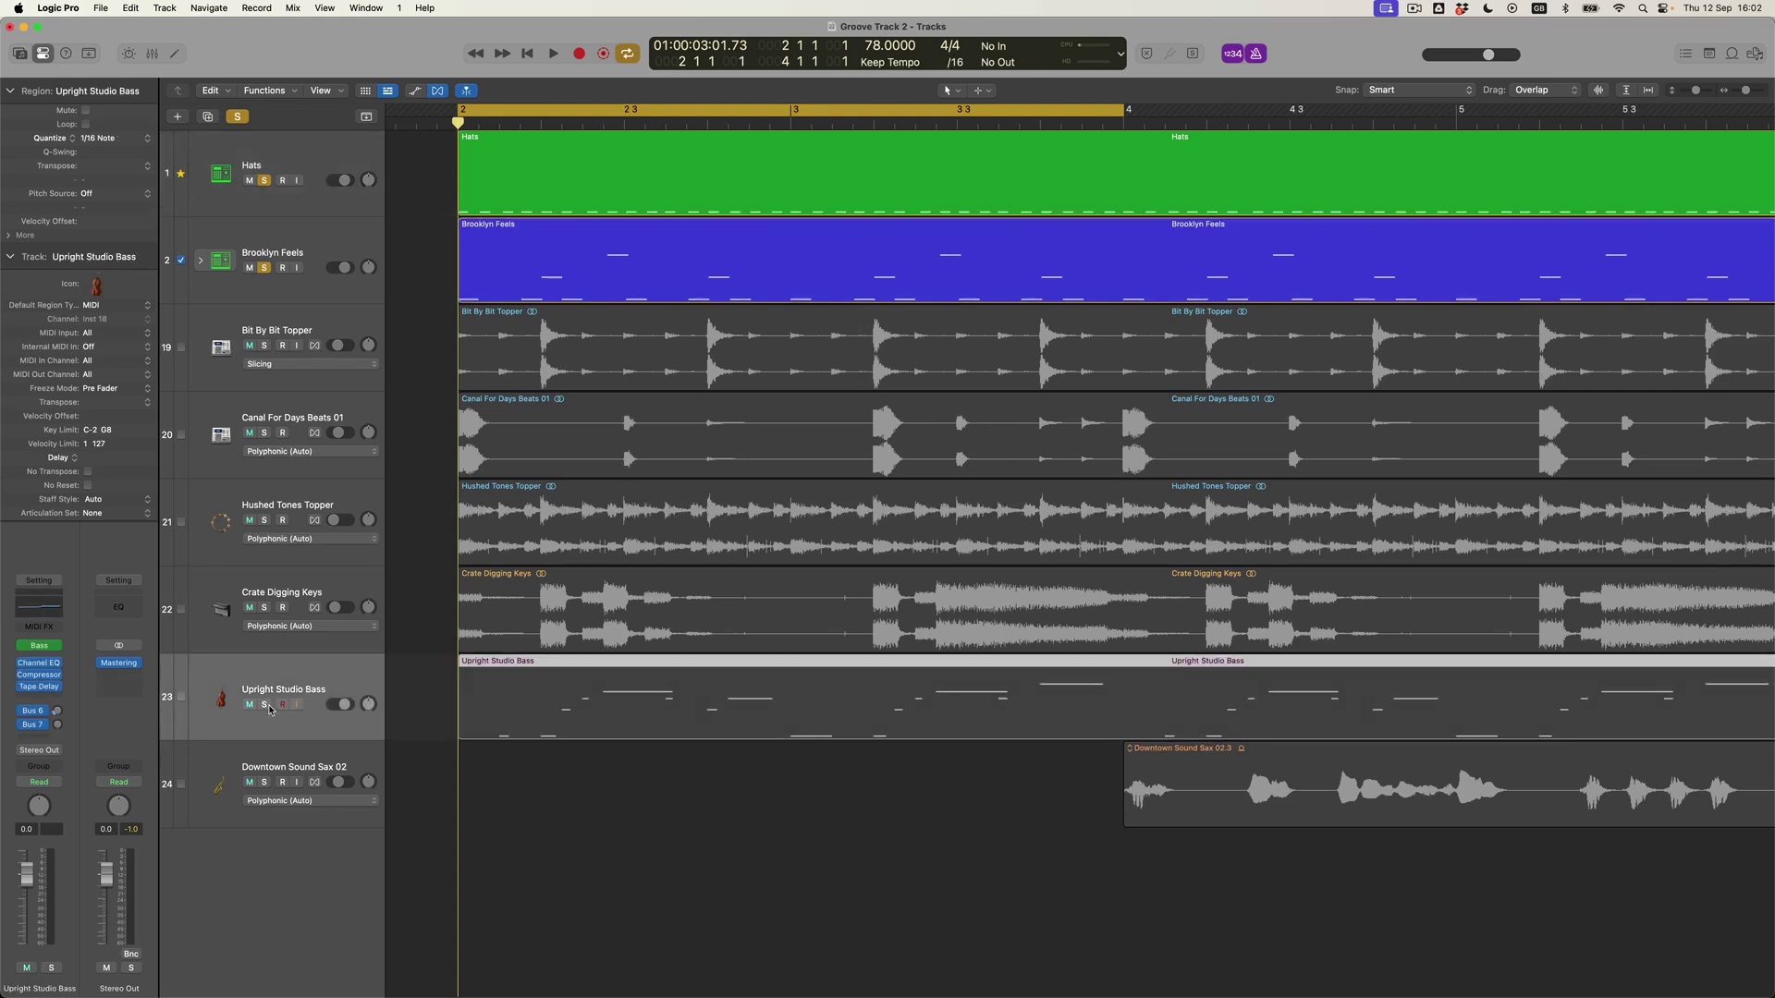
click(265, 706)
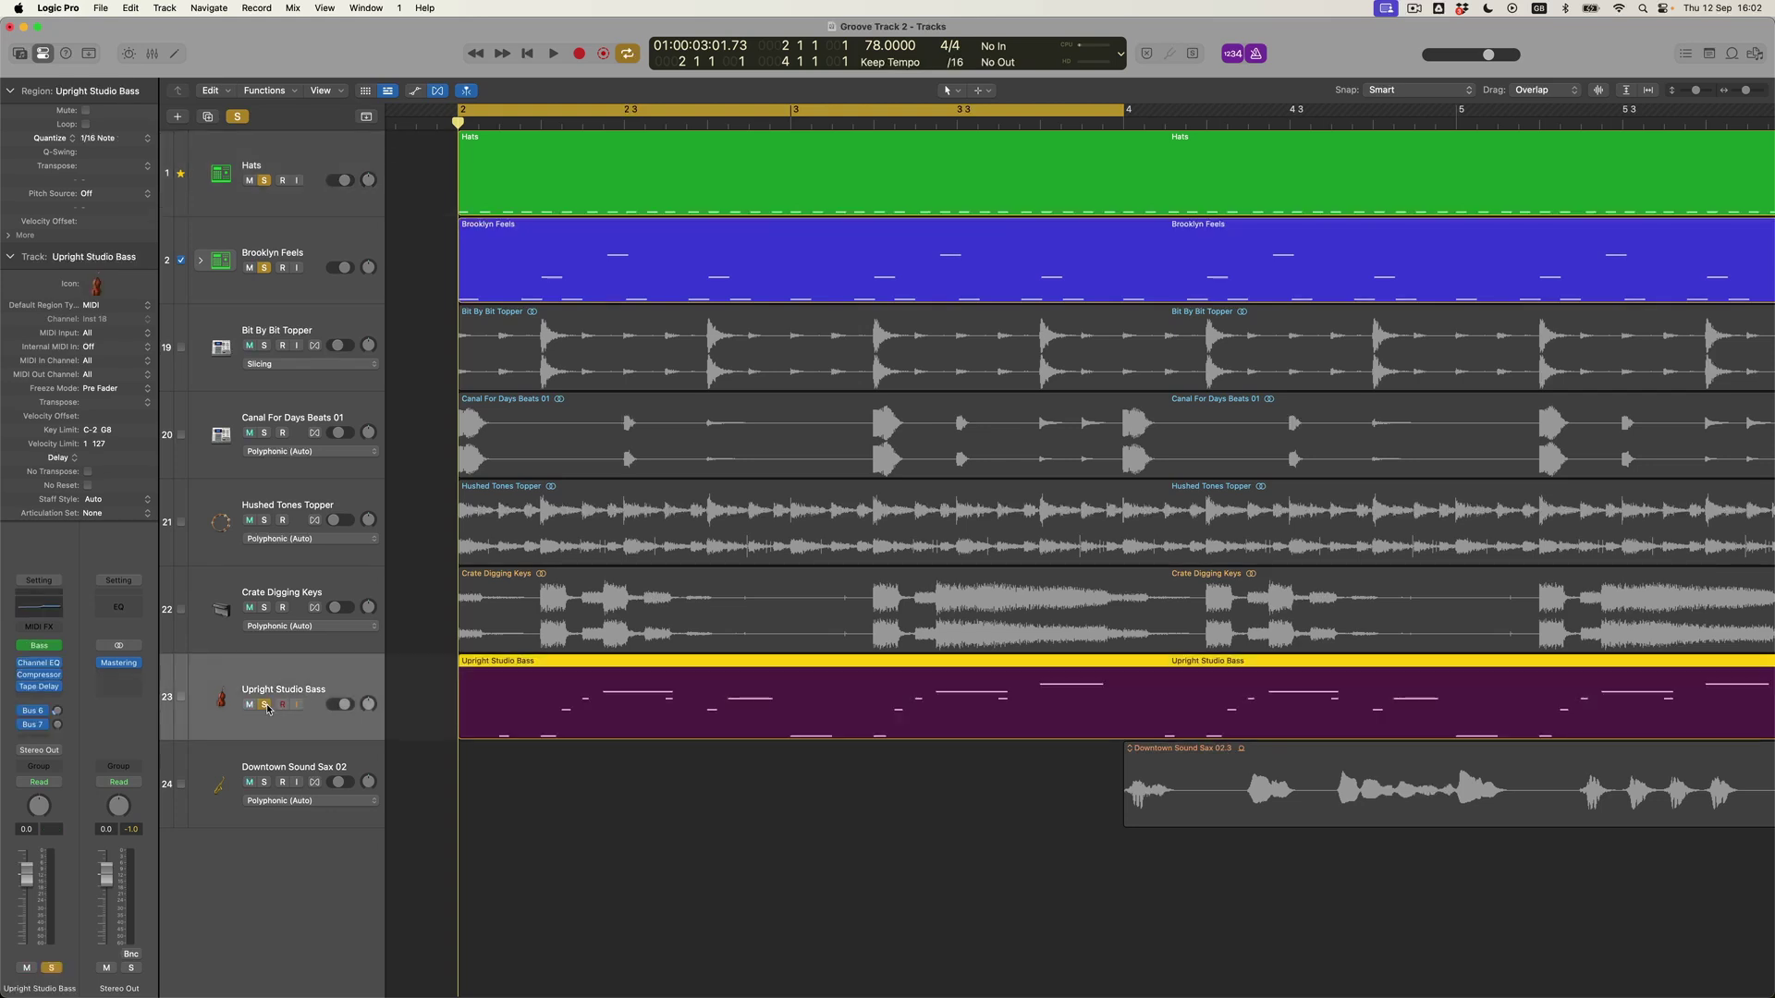
click(182, 701)
key(space)
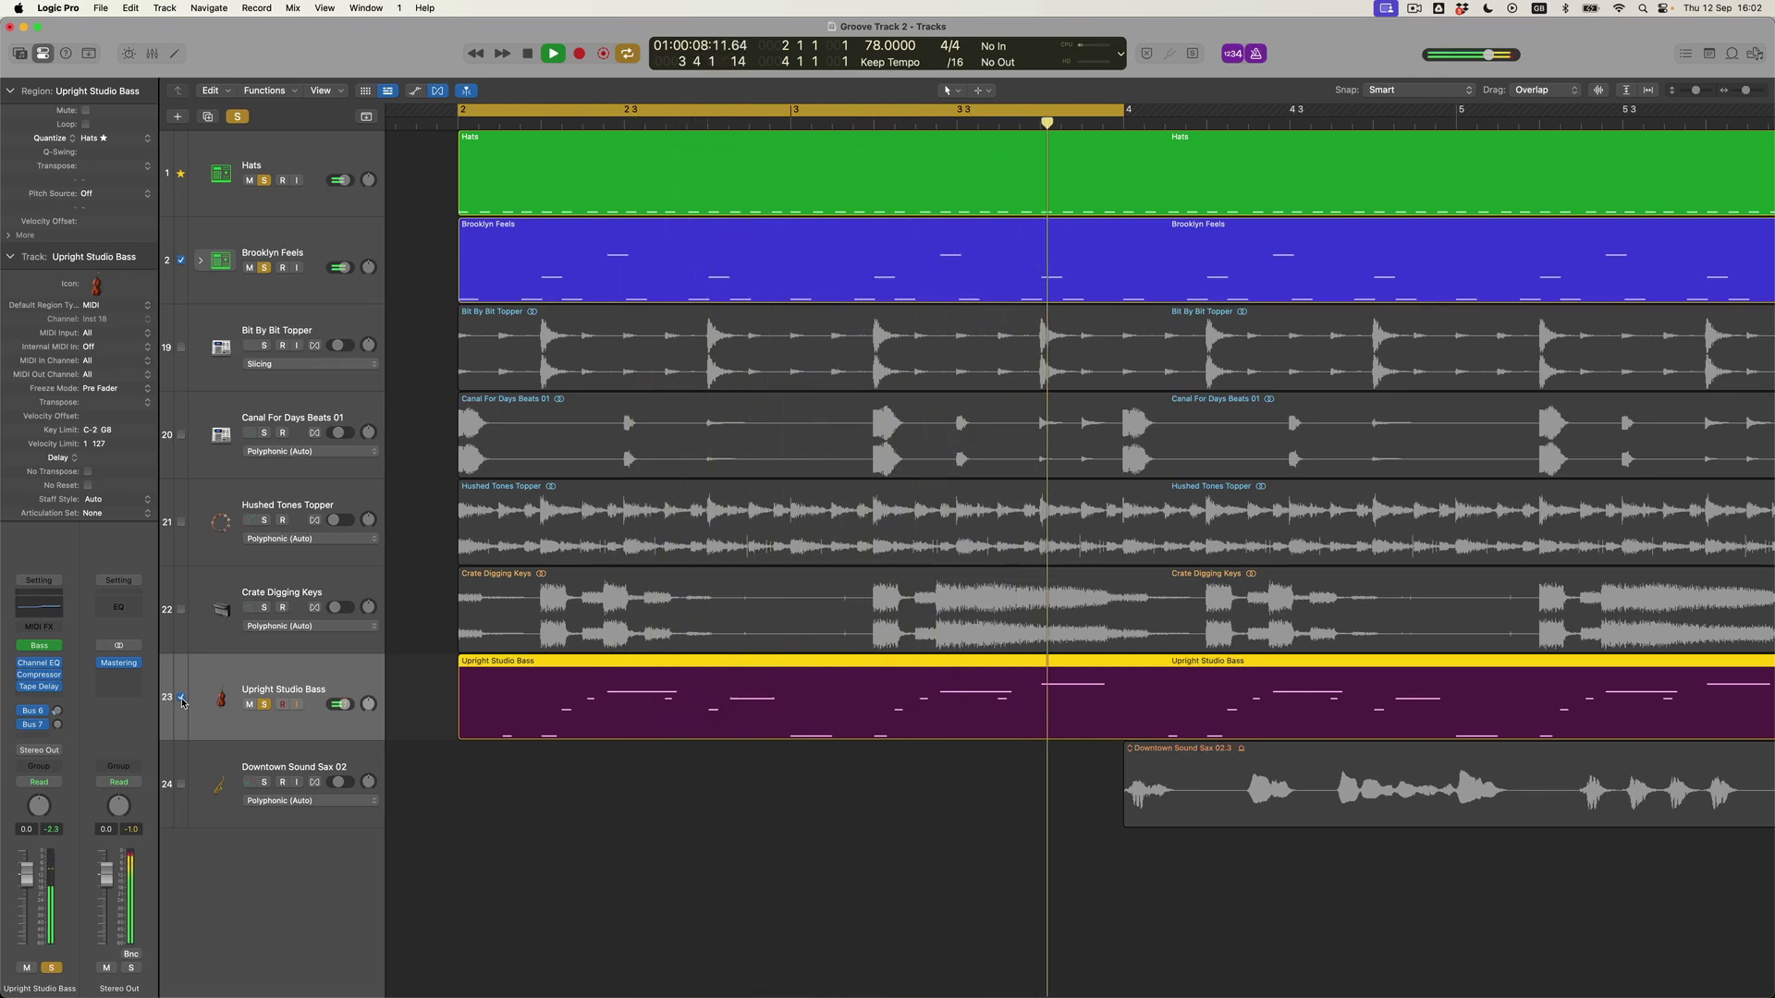
key(space)
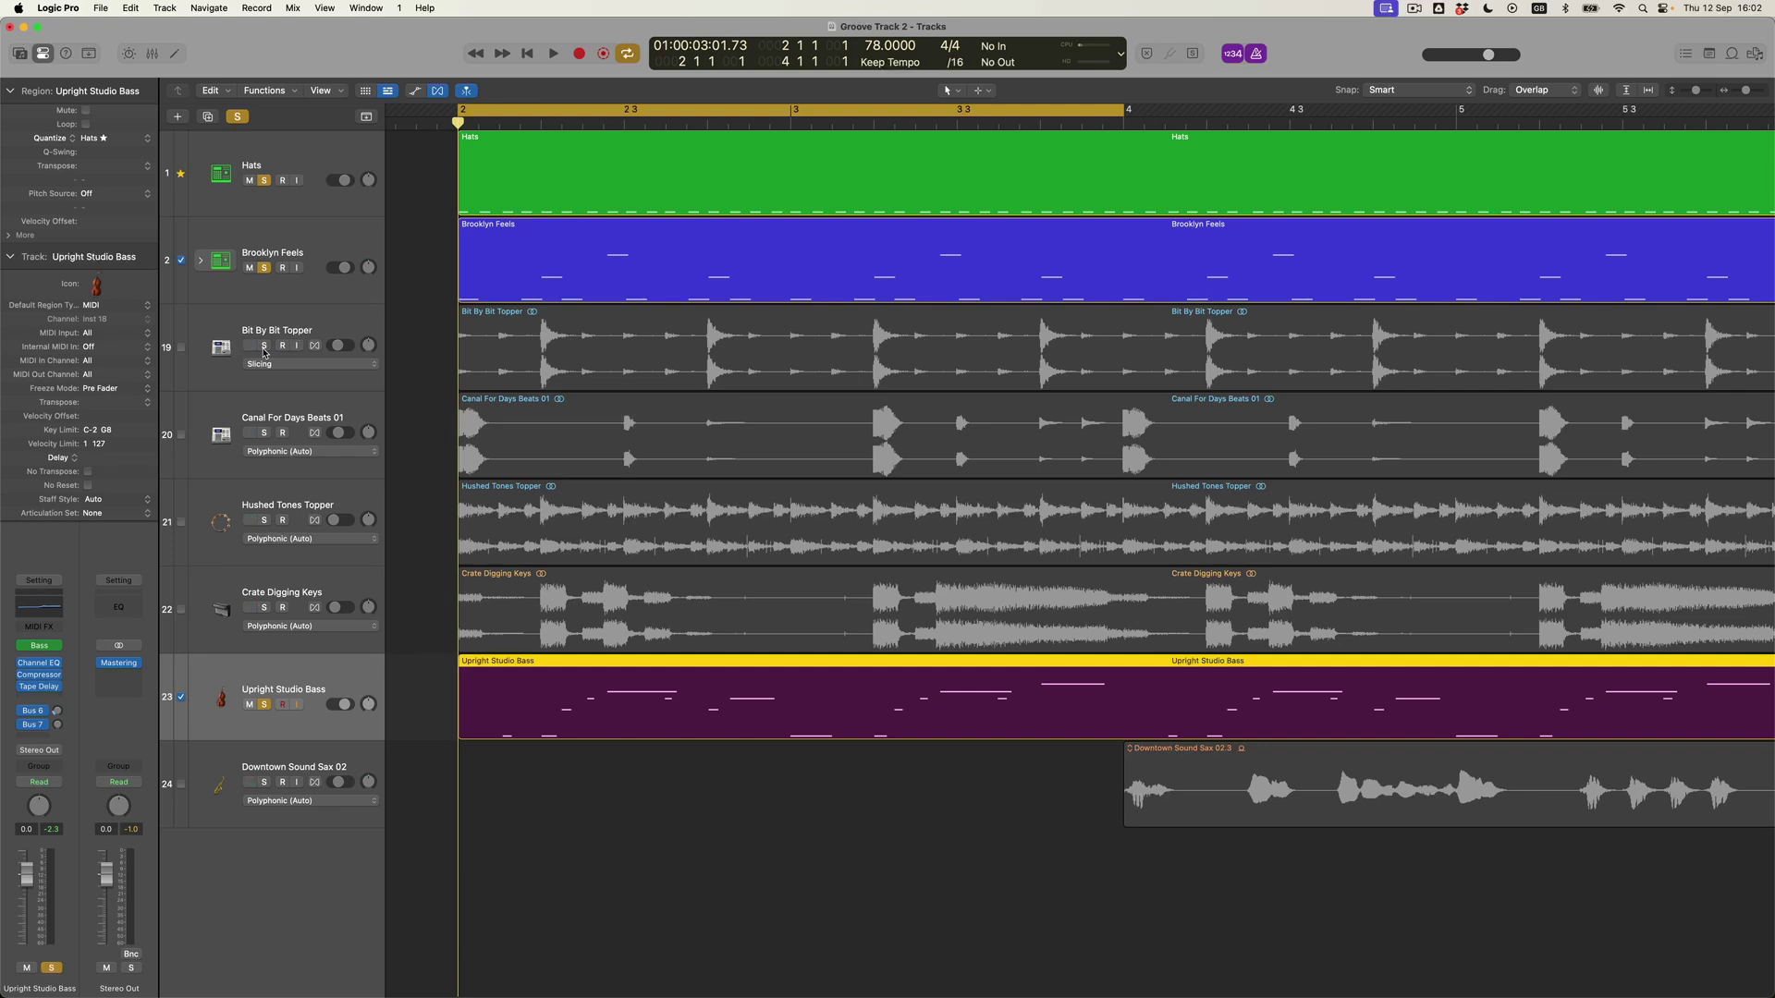
click(262, 357)
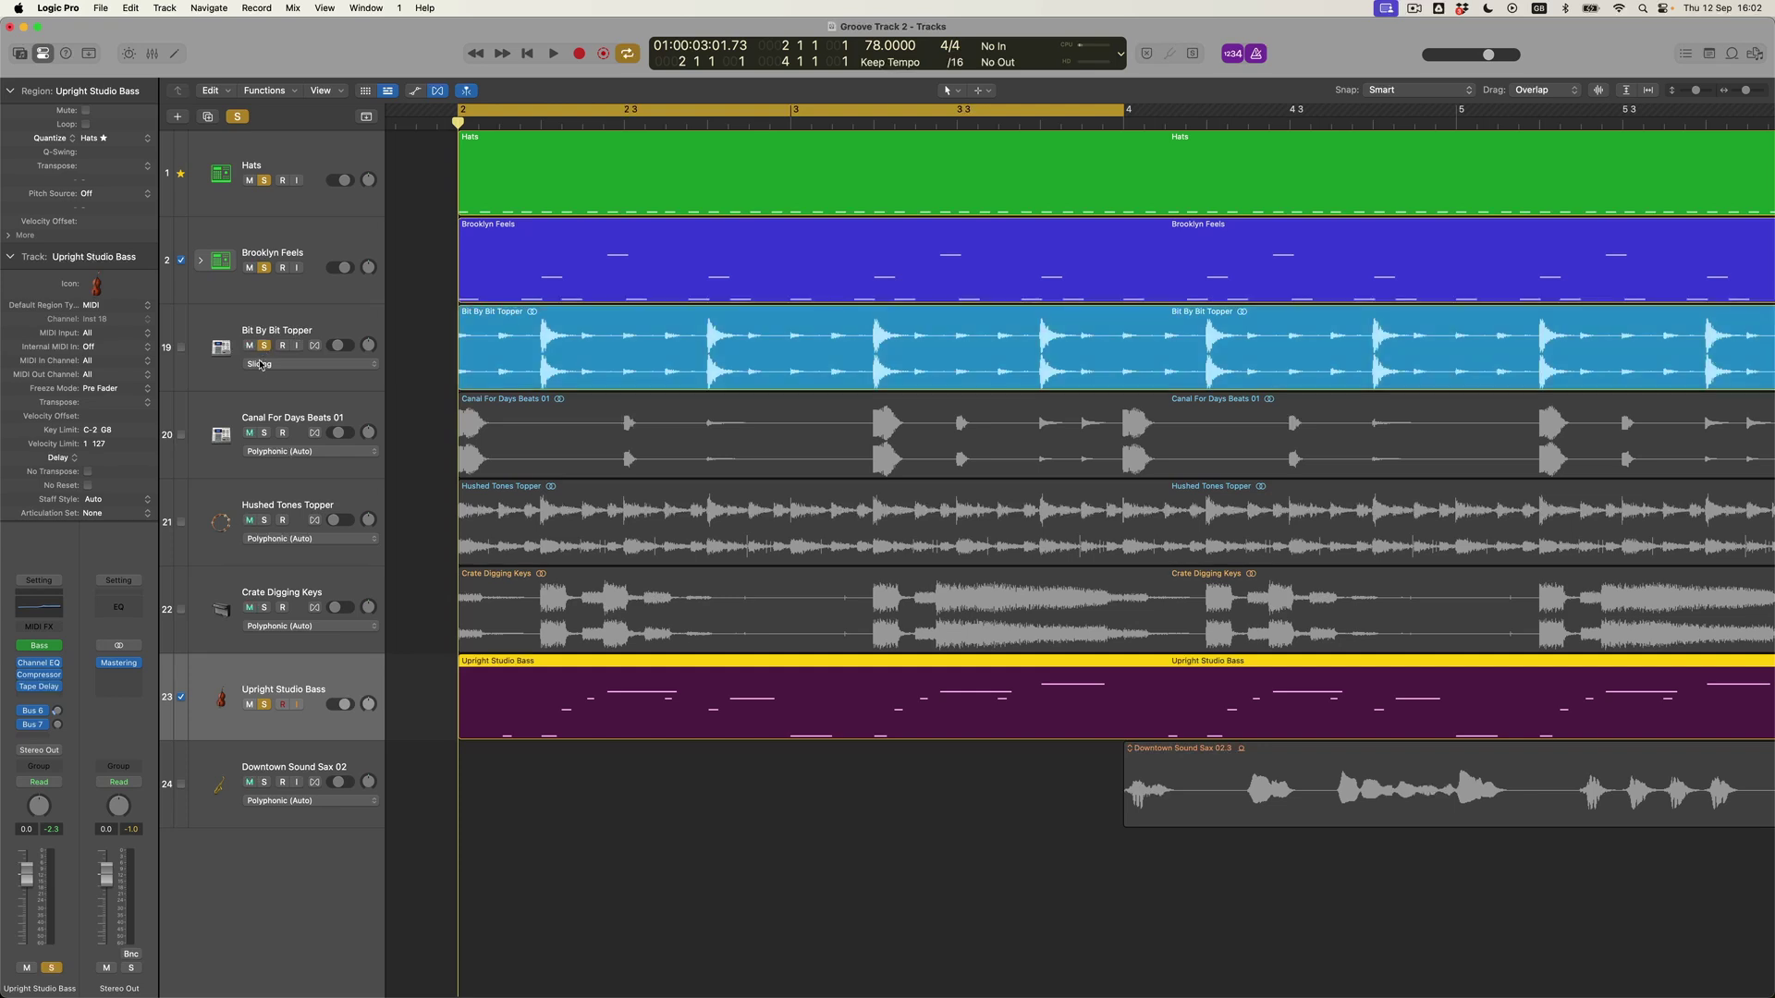
click(182, 348)
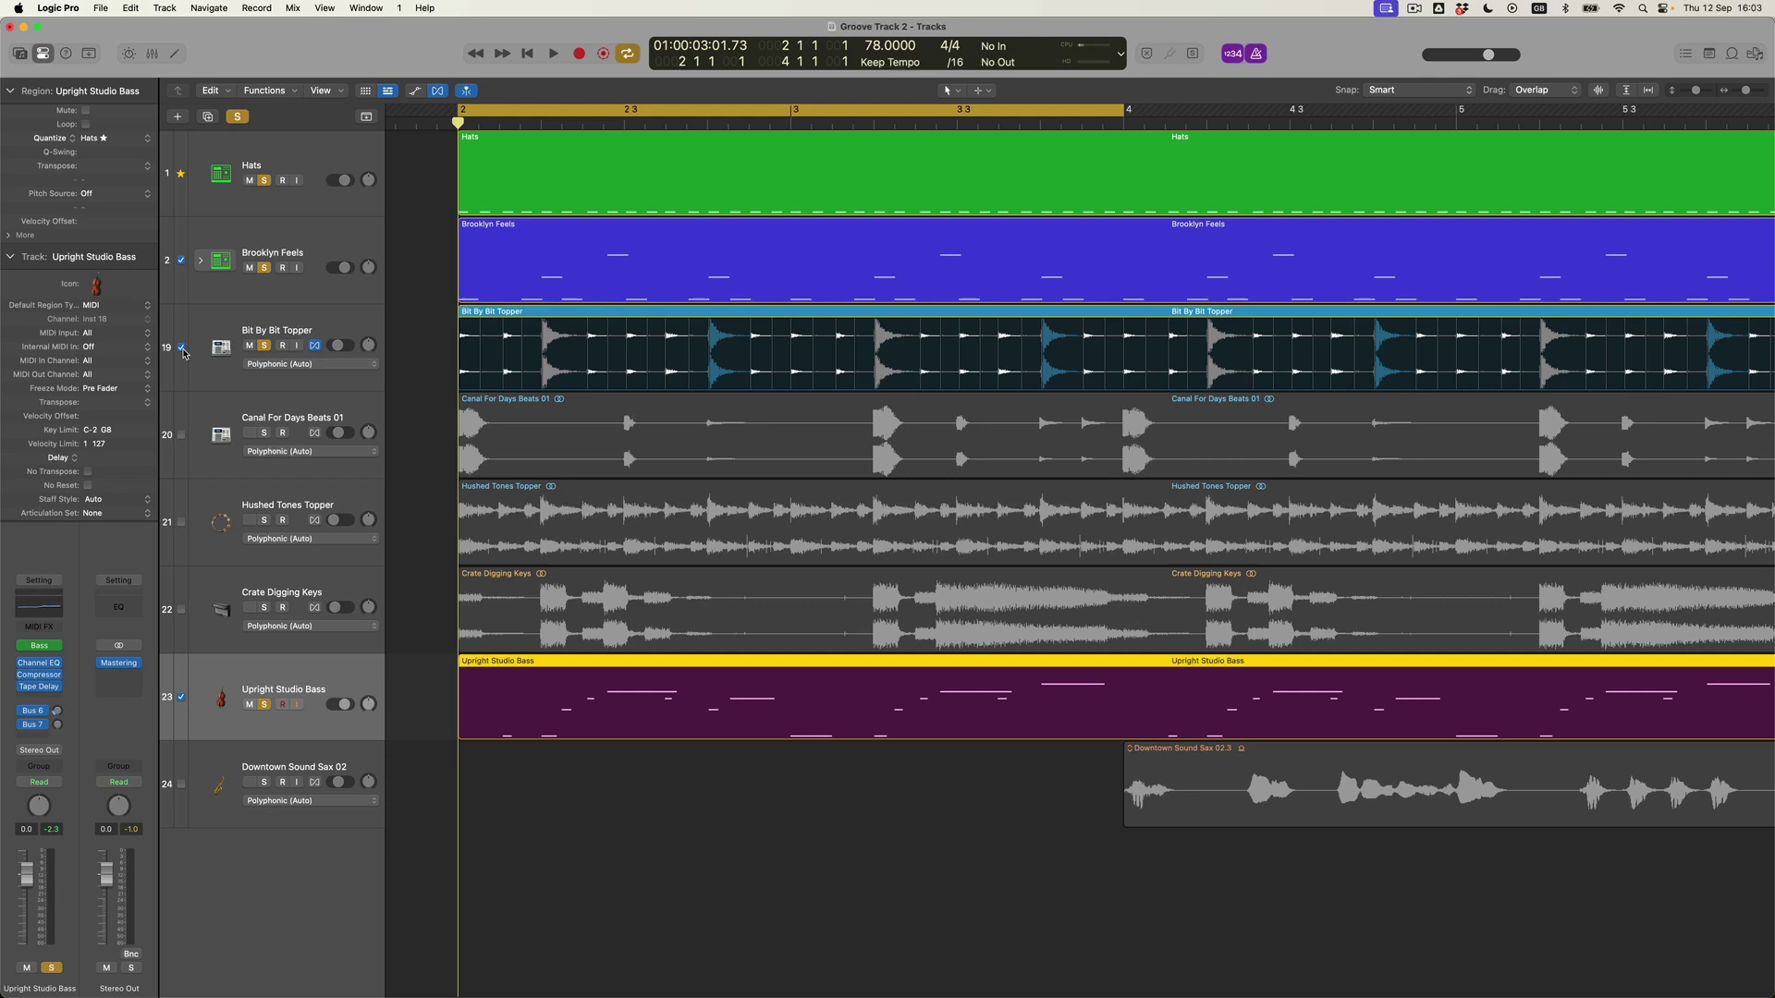
key(super+Right)
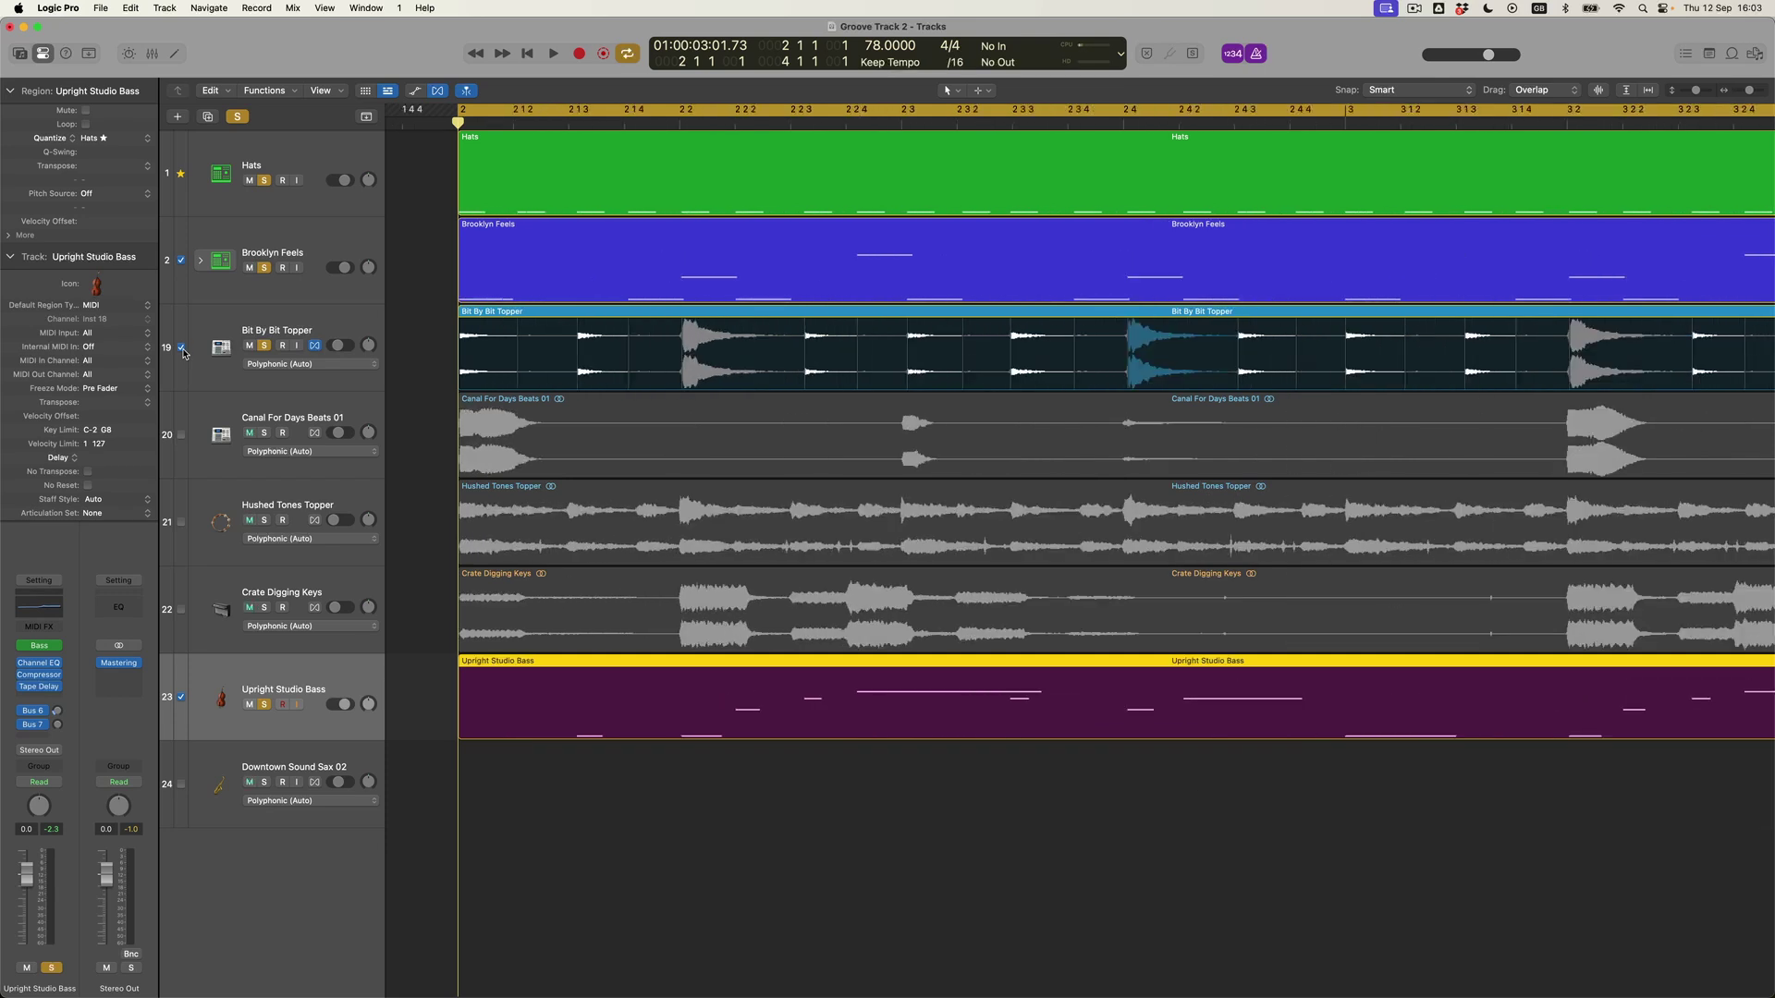
click(625, 122)
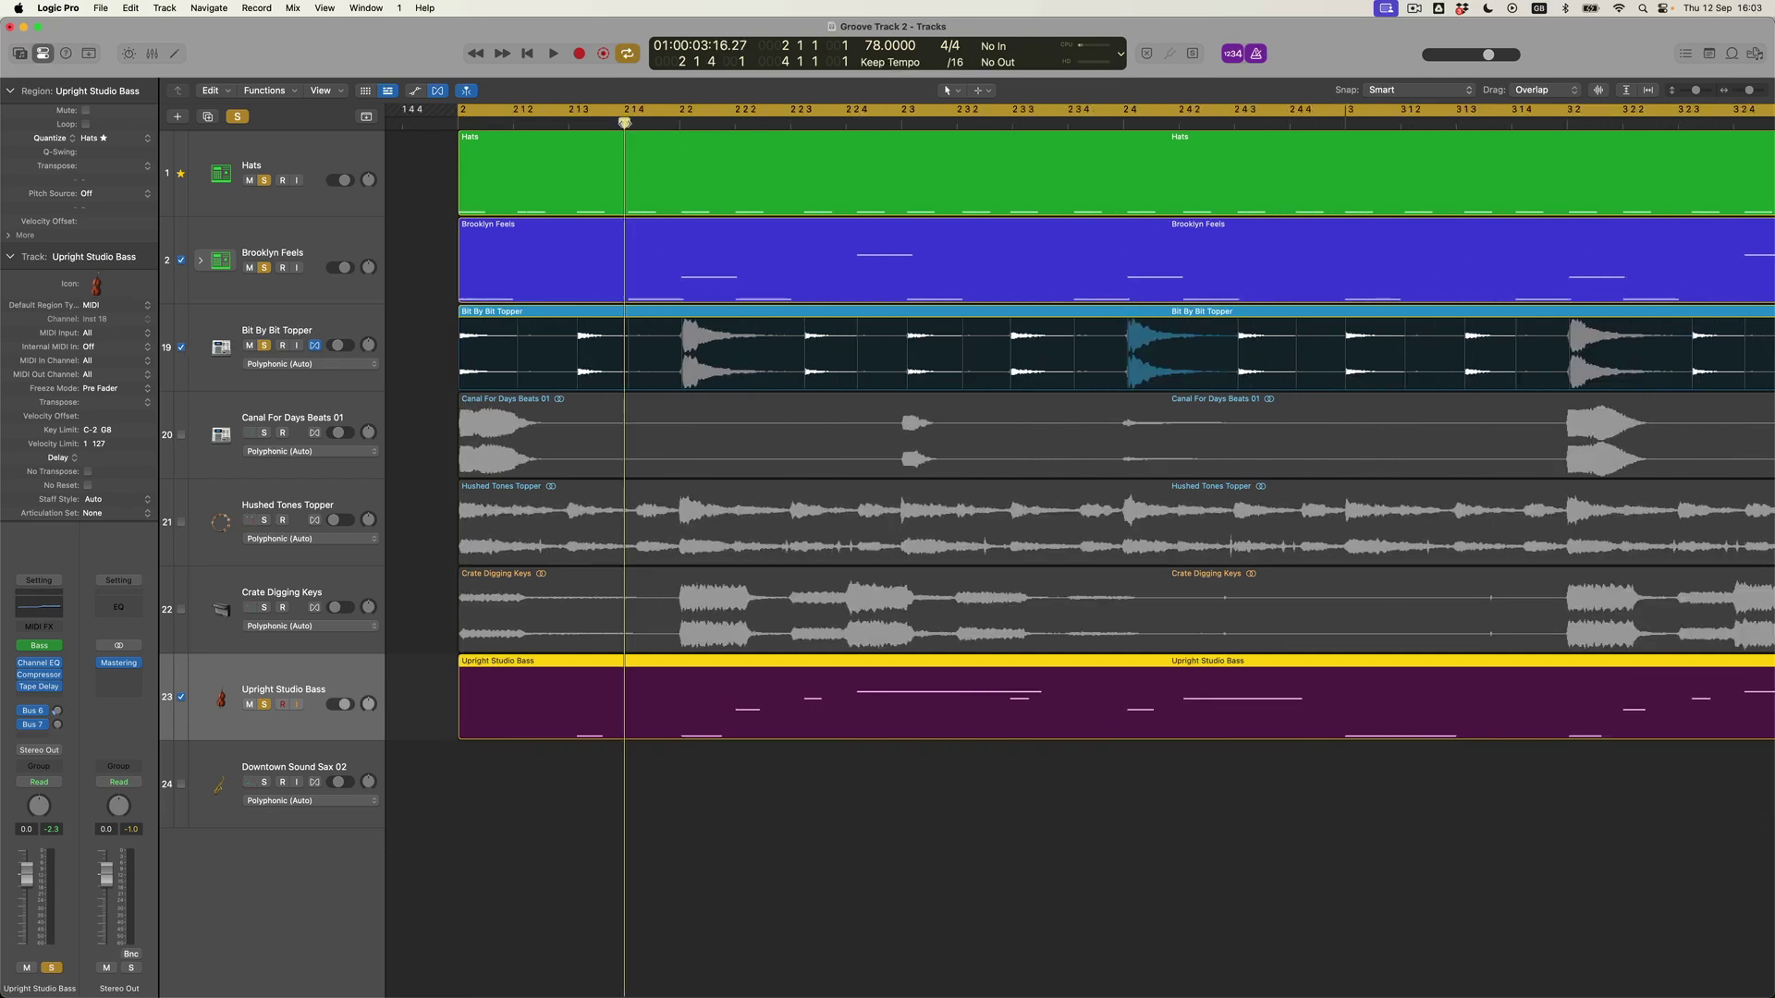
click(570, 123)
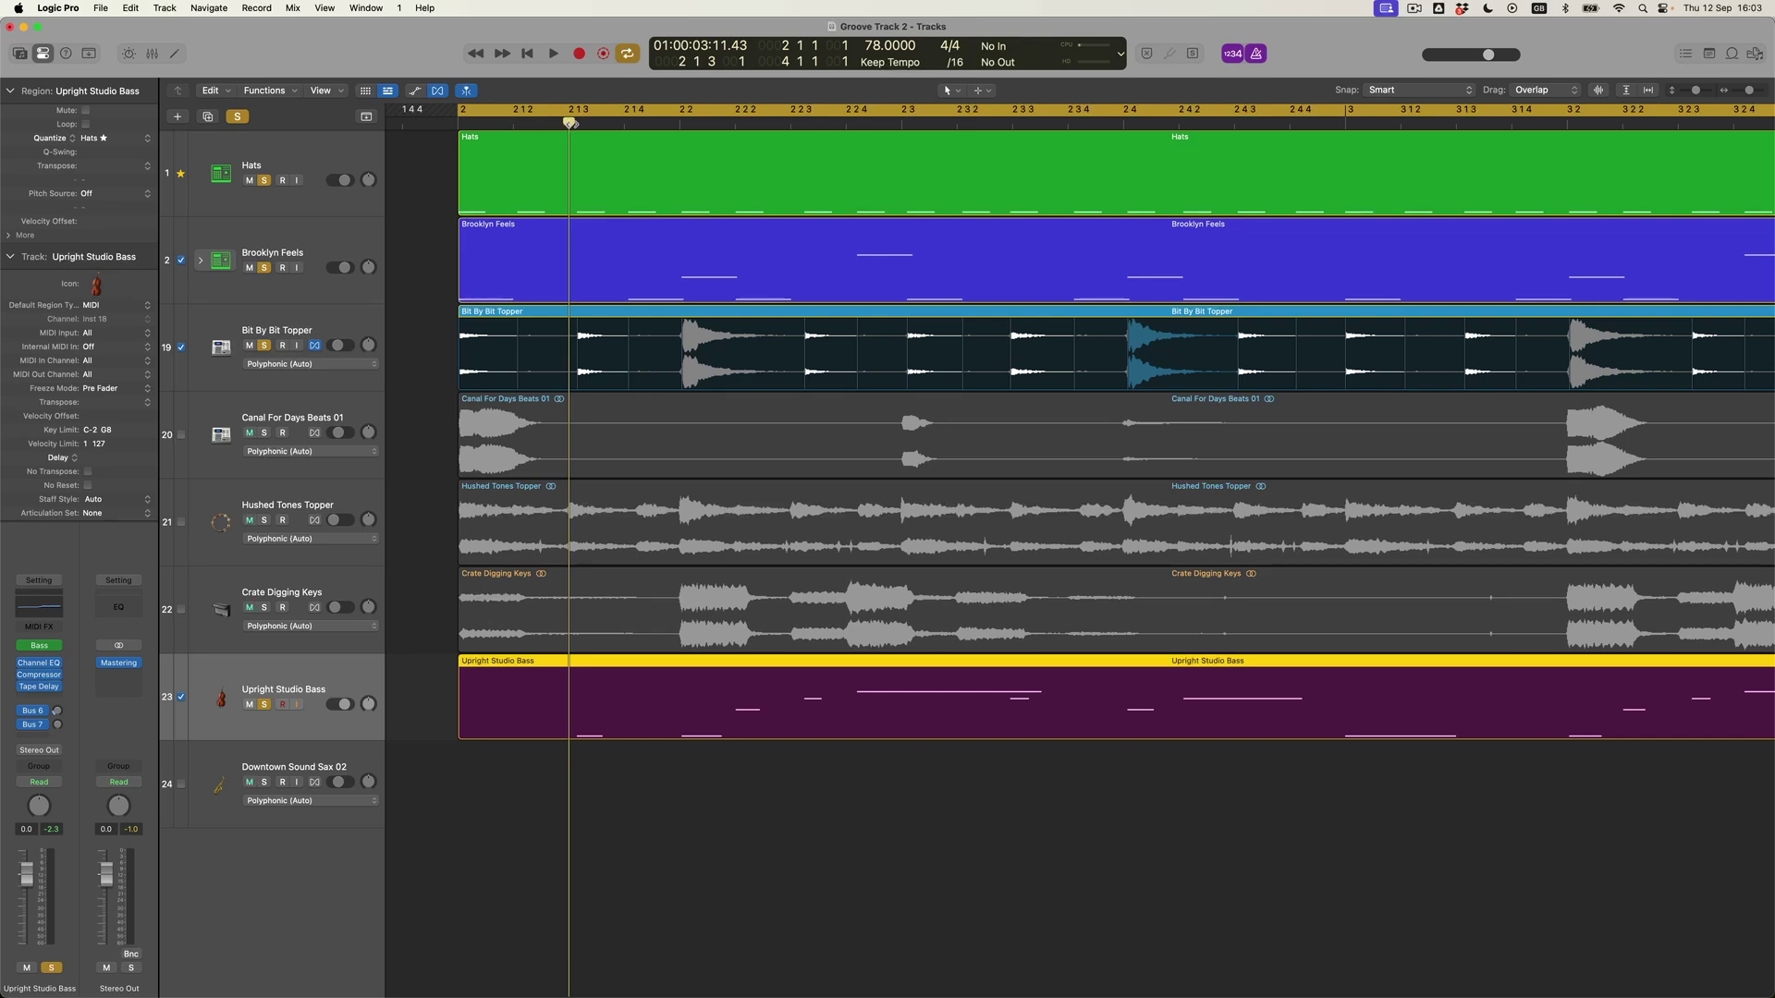
drag(569, 122, 568, 123)
key(super+Left)
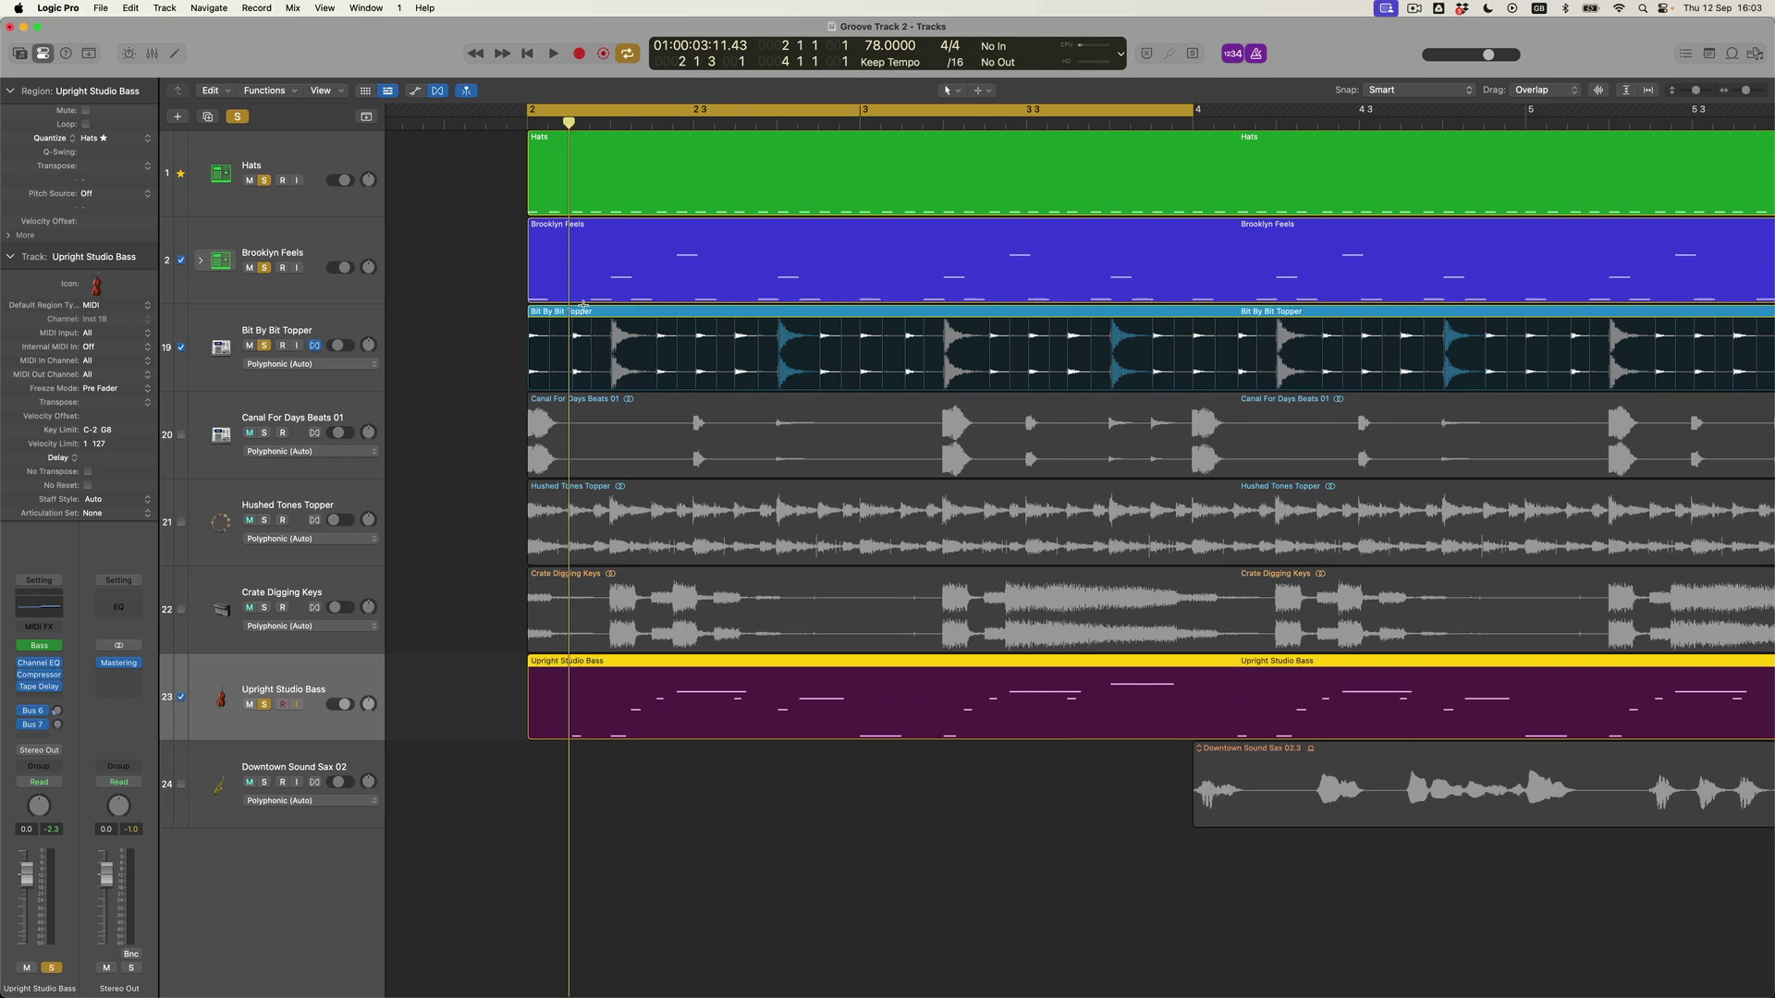
key(space)
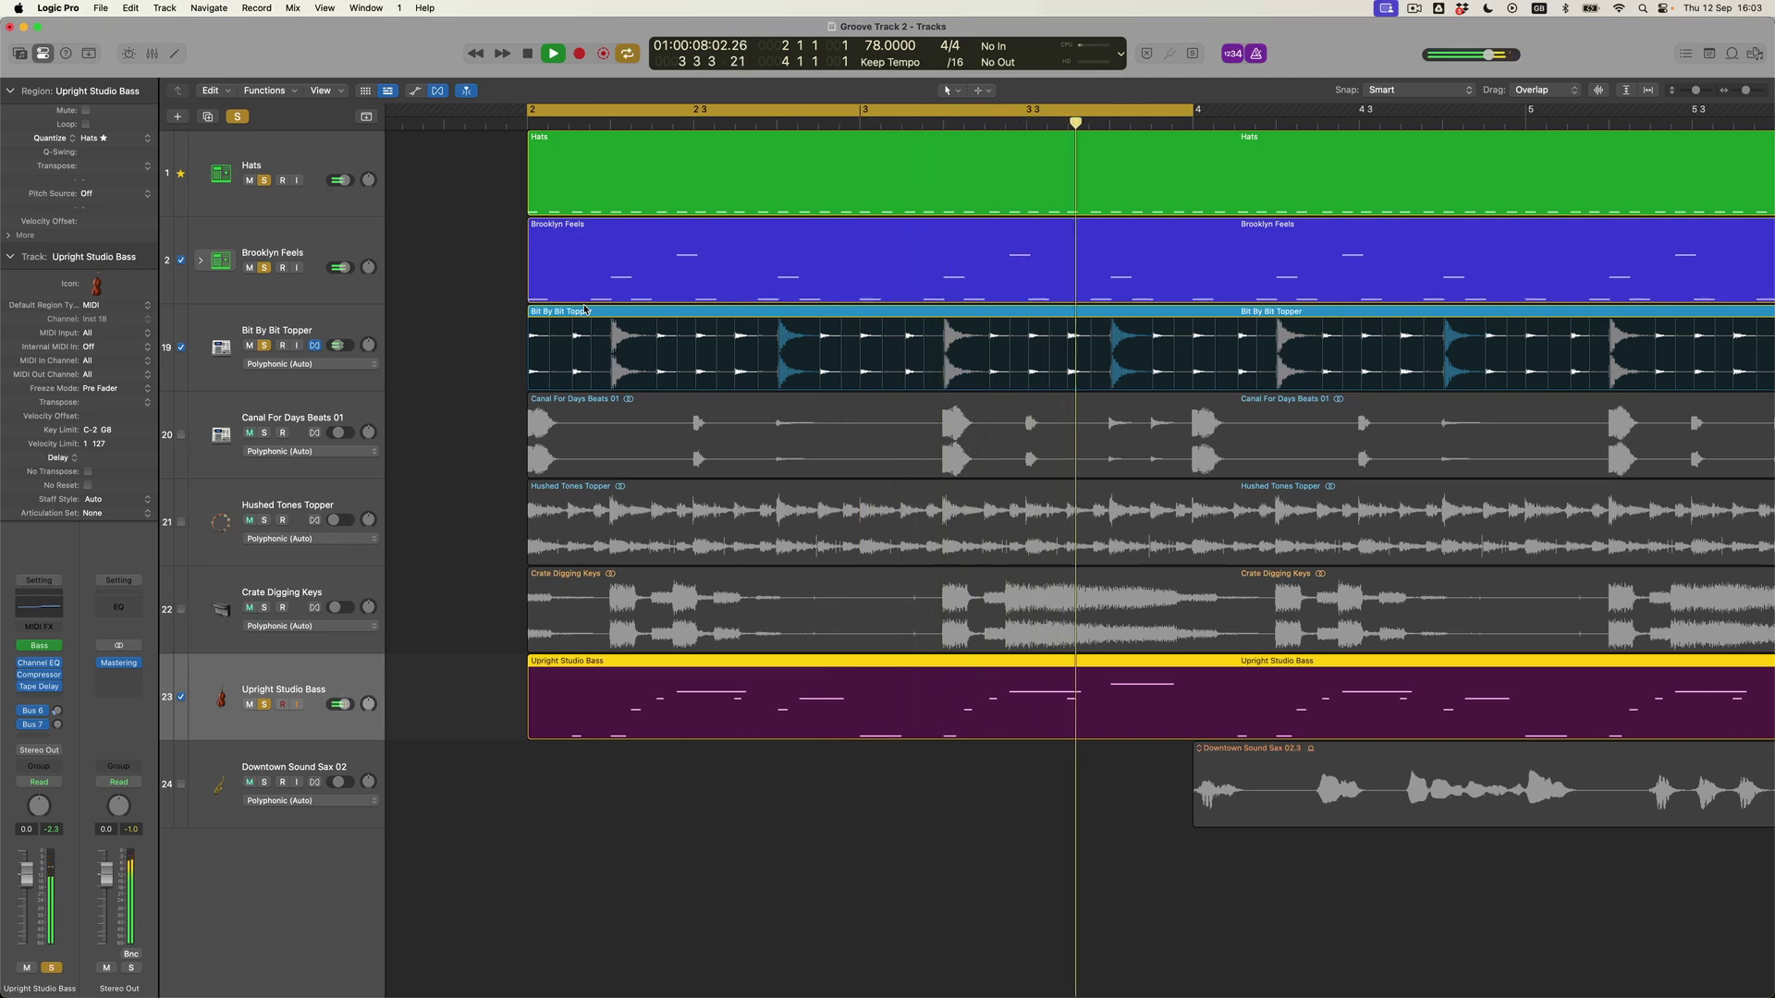
key(space)
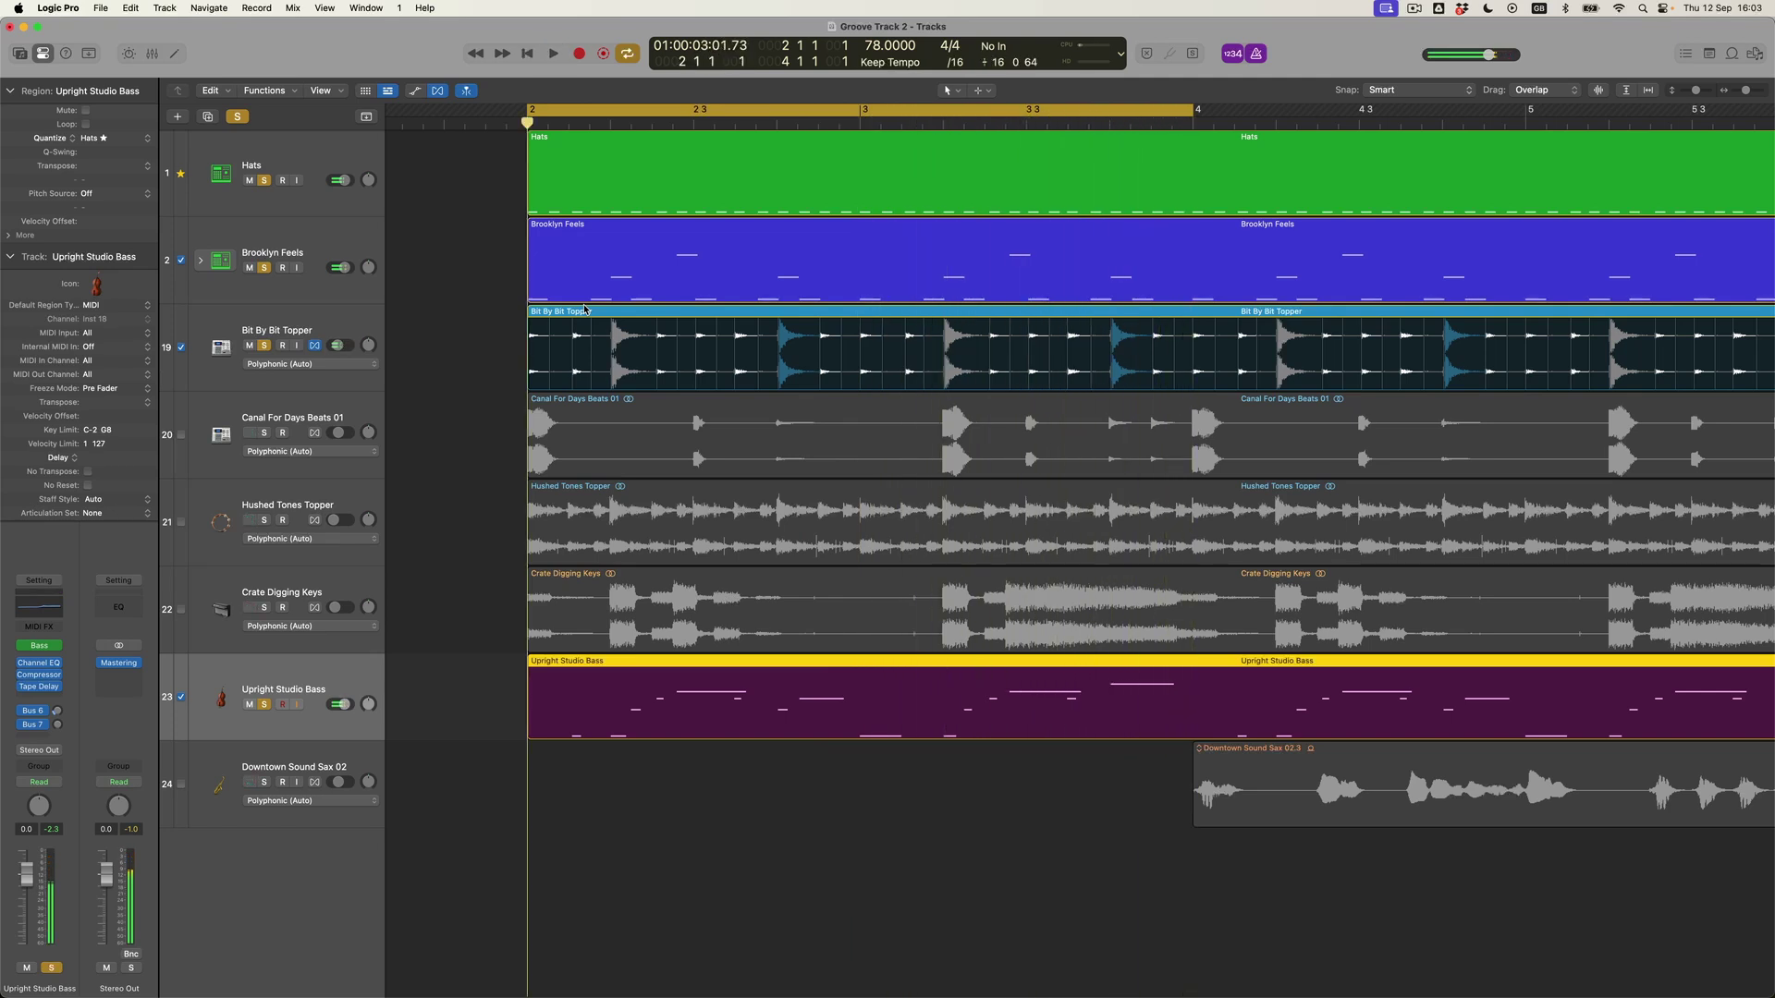
Clear all solos and tick Match Groove Track on tracks 20, 21 and 22
alt+click(265, 347)
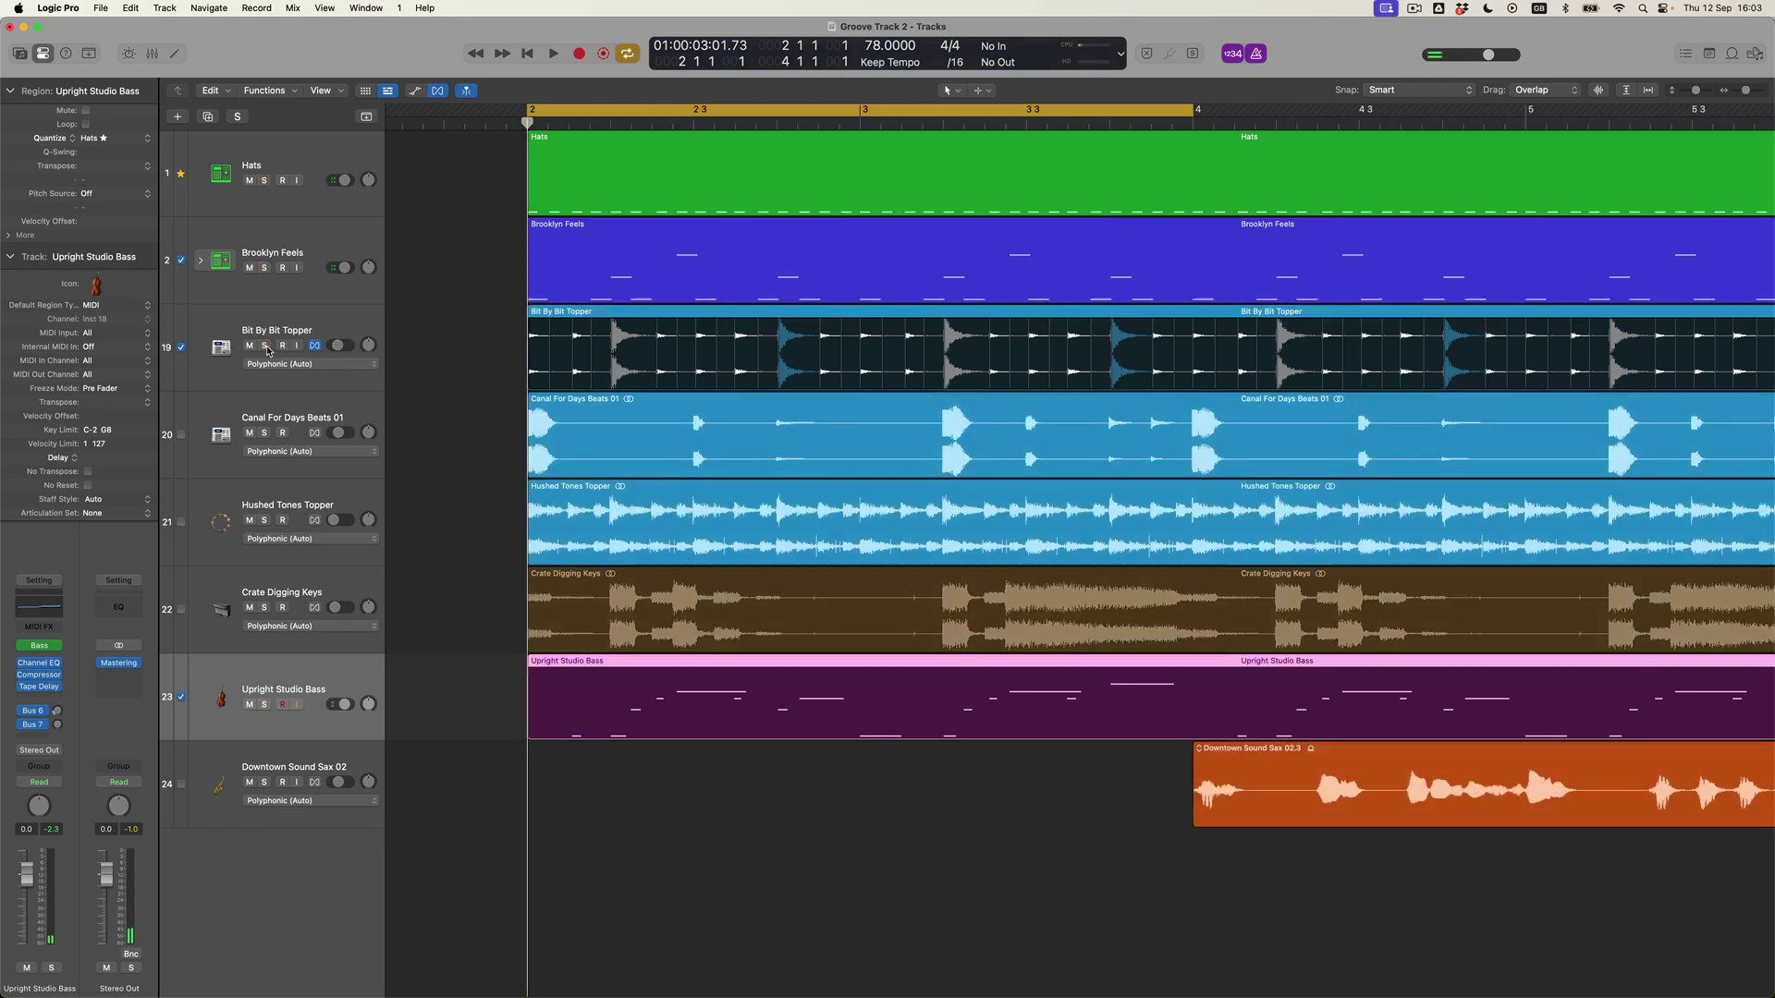
click(182, 436)
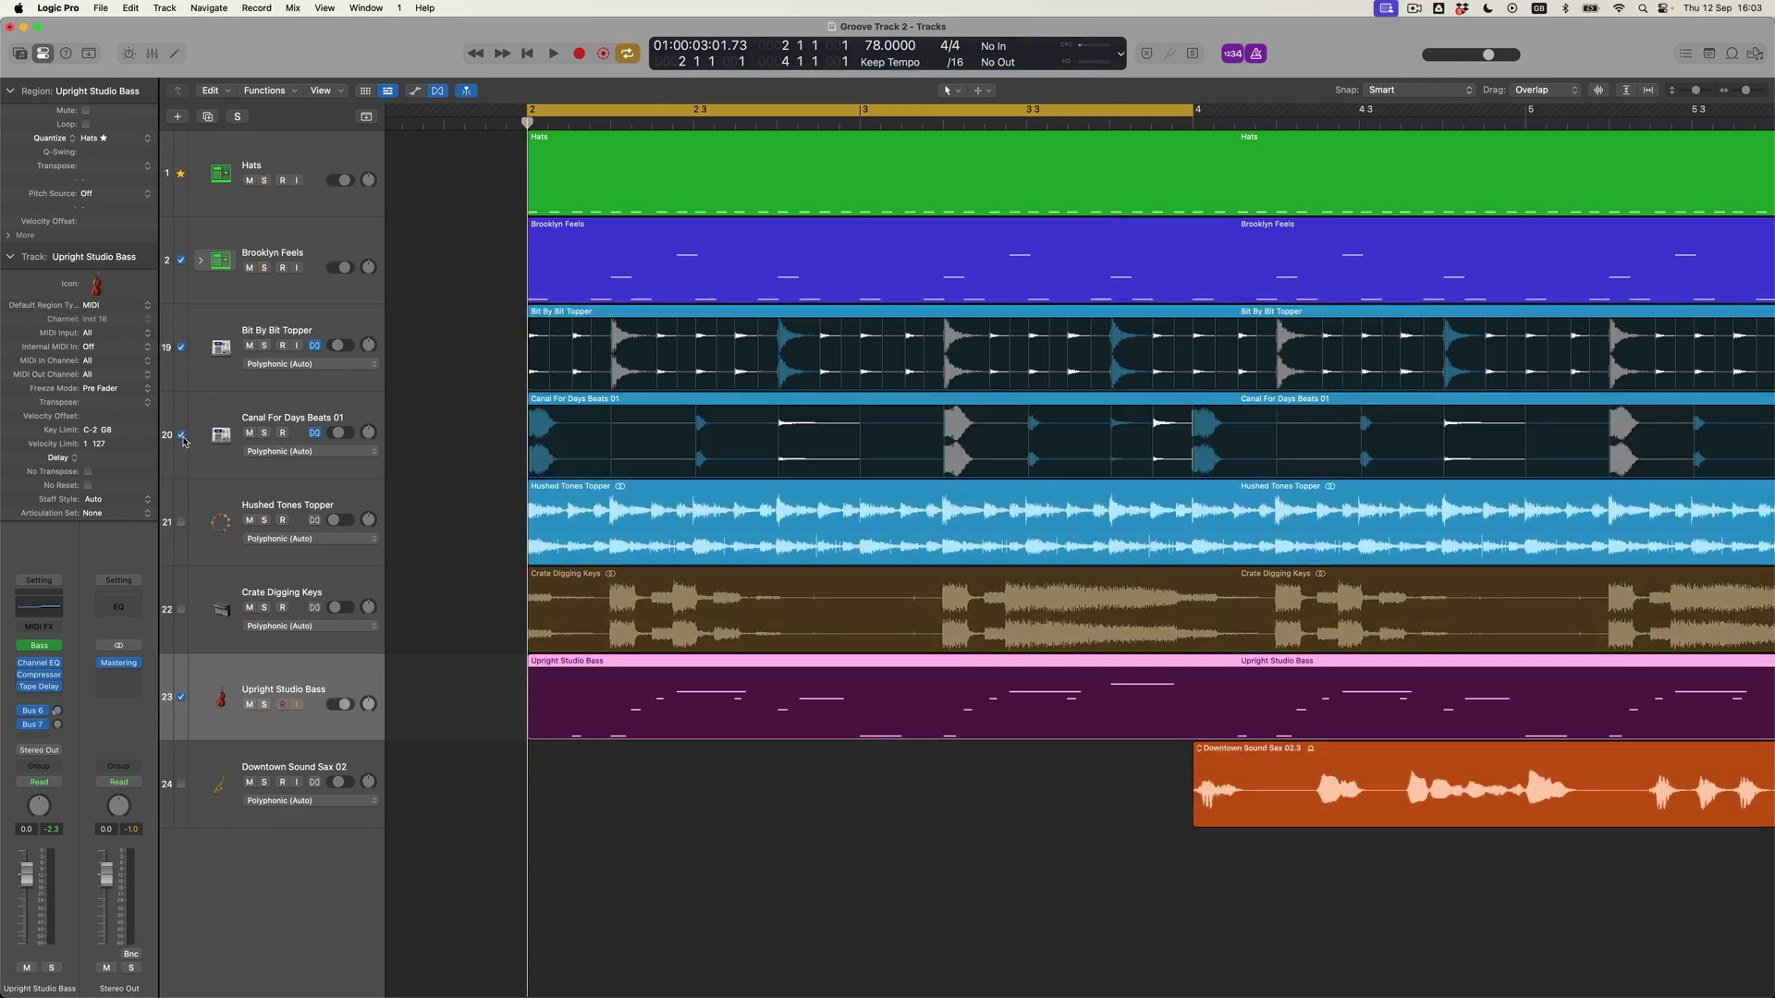
click(182, 524)
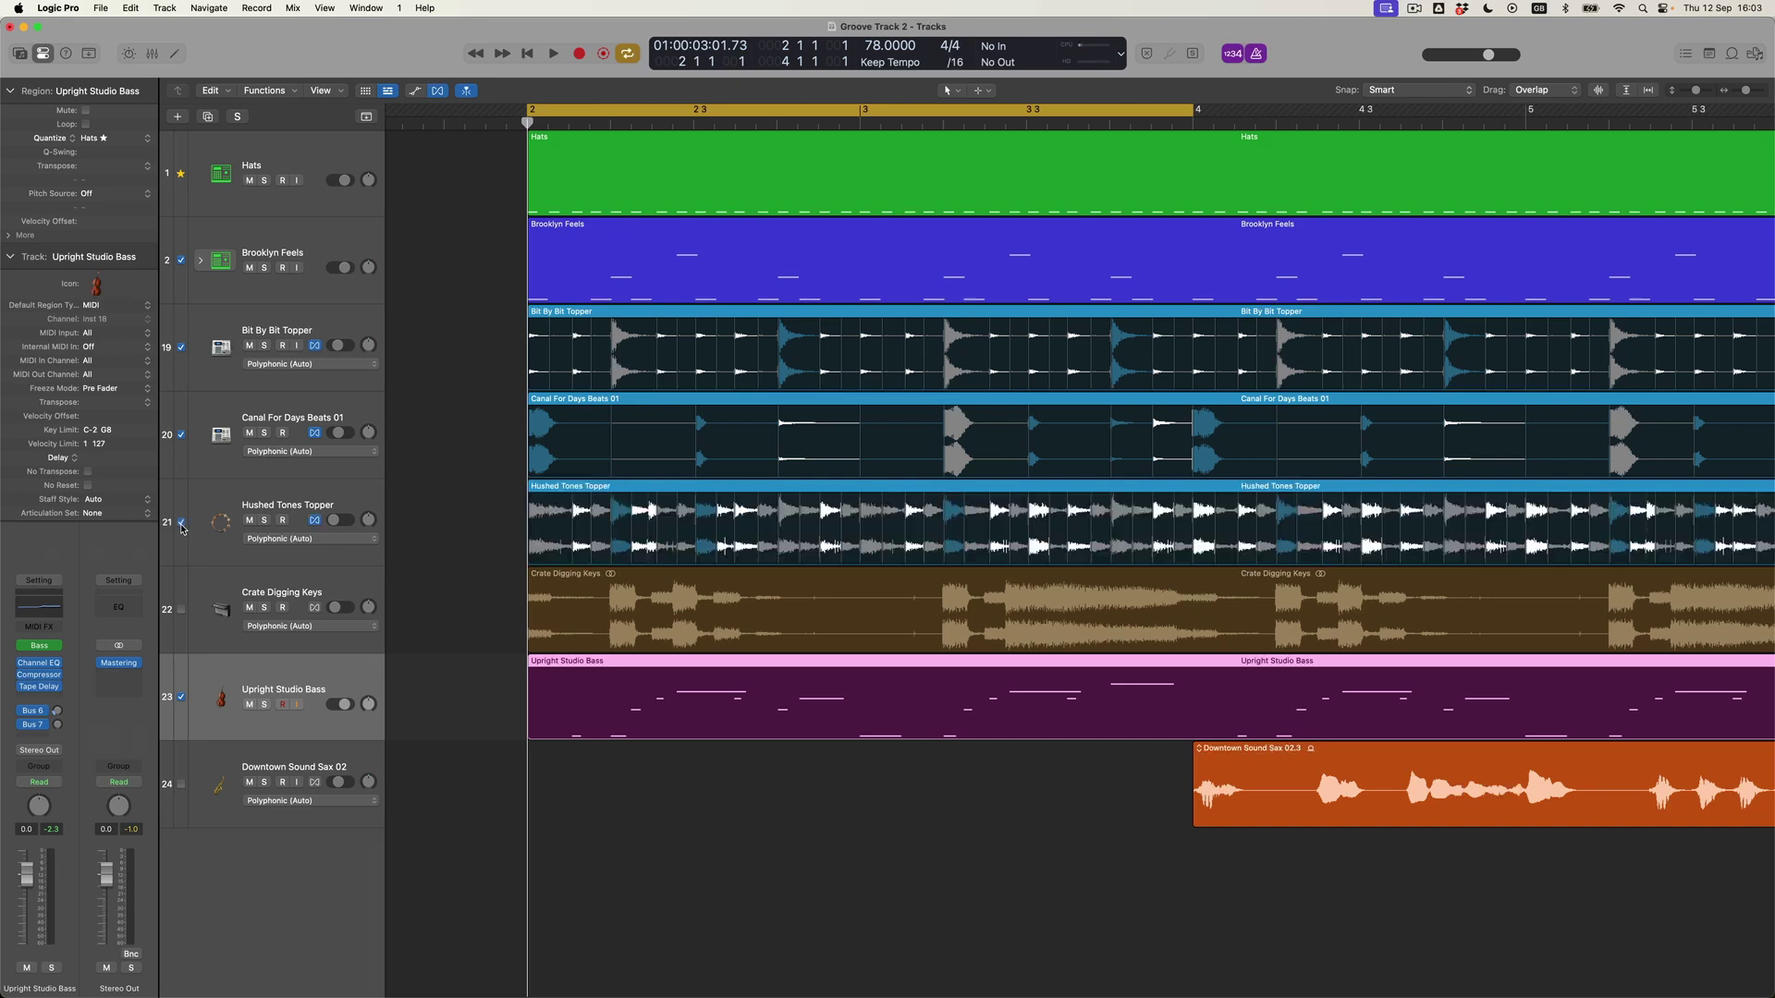
click(182, 611)
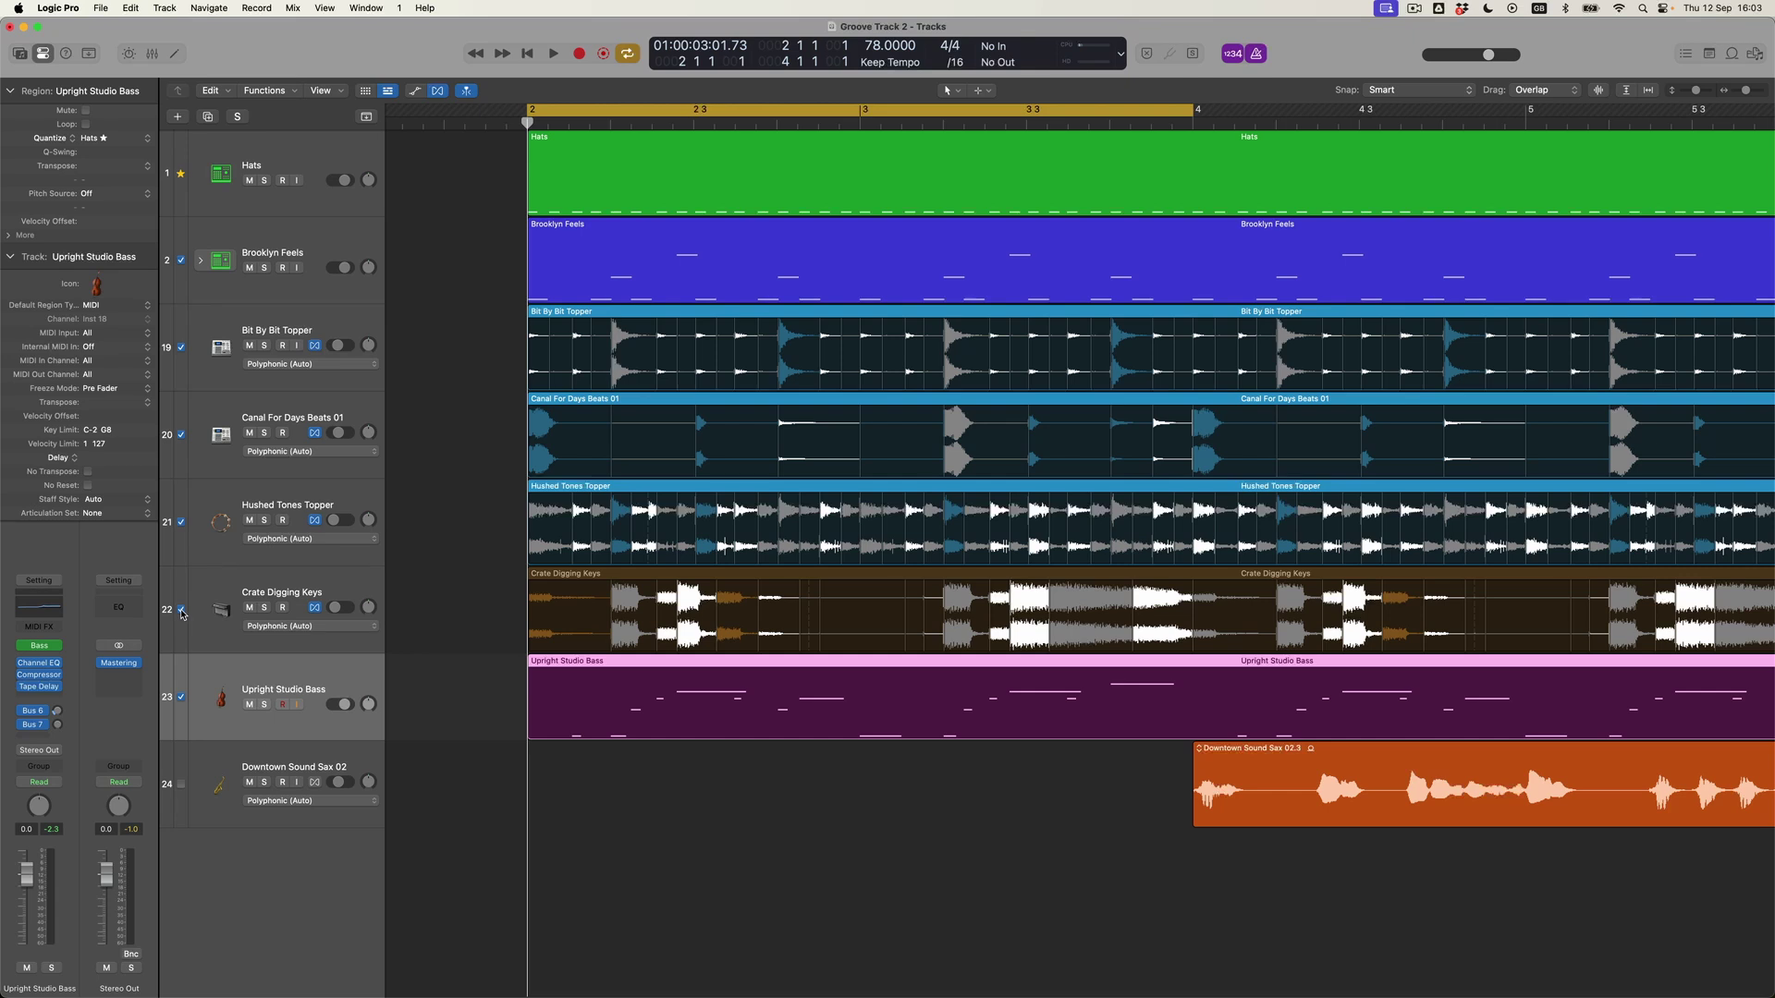
key(super+Left)
key(super+Left)
key(super+Left)
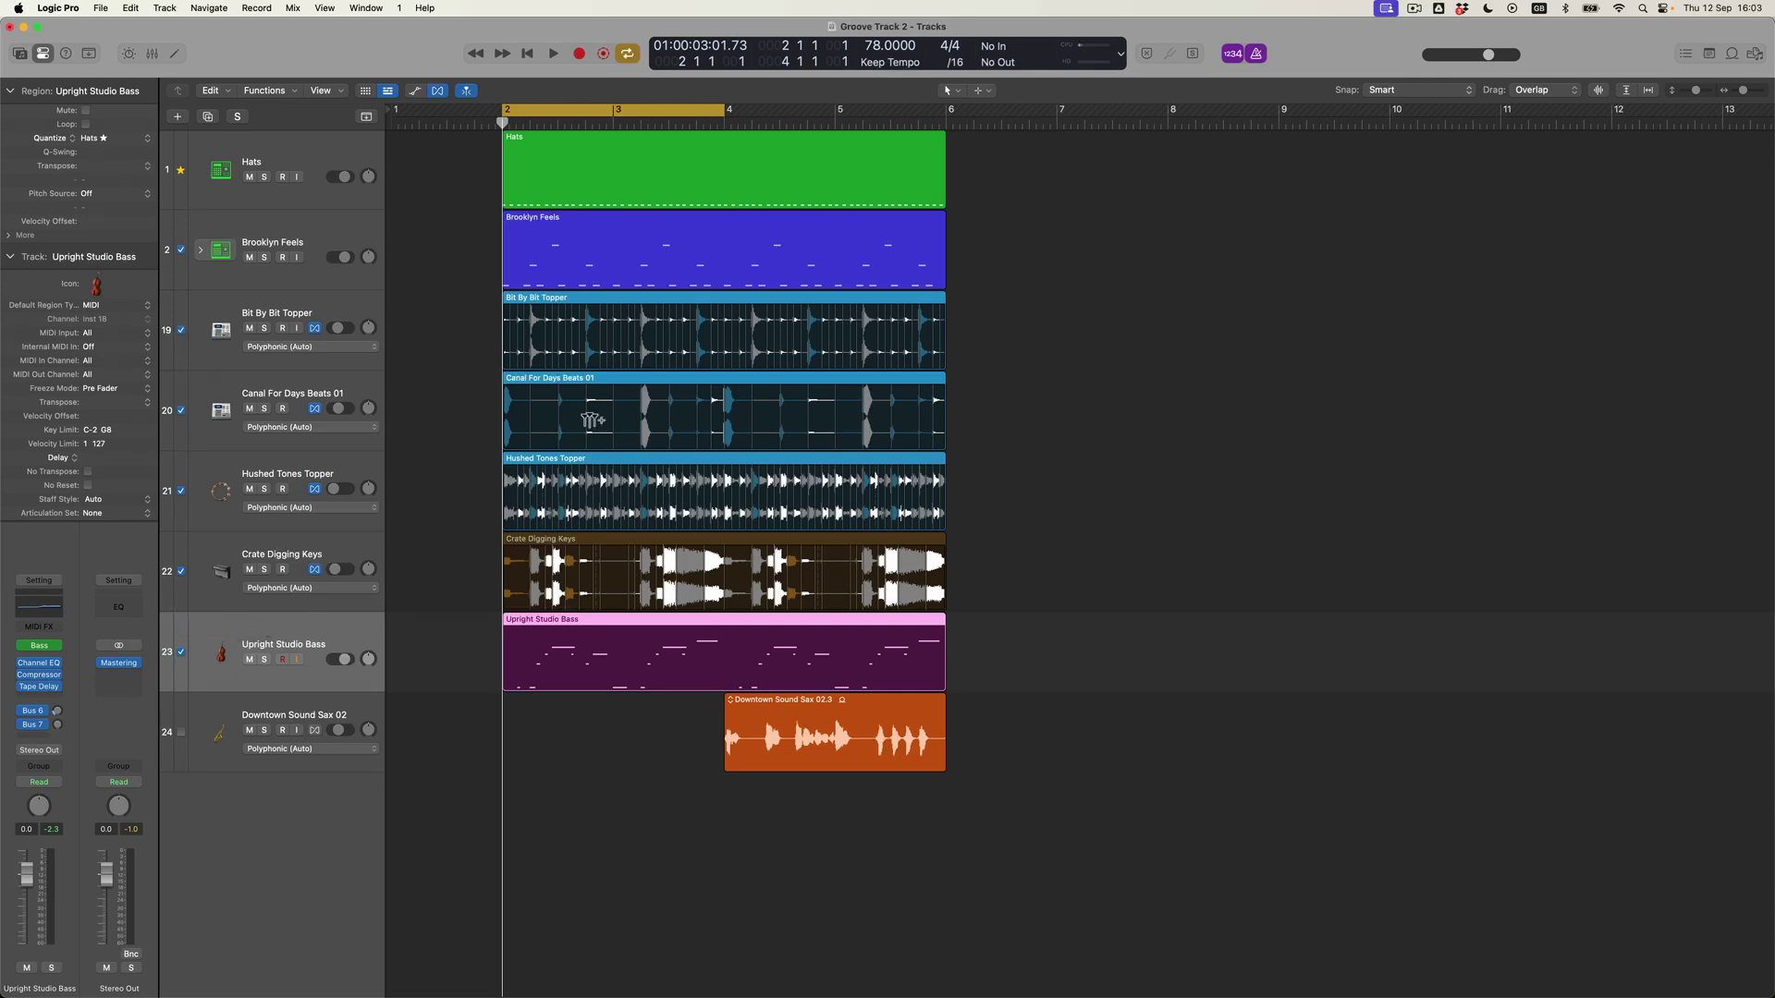
Extend the cycle end from bar 4 to bar 6 and play the groove-matched tracks
drag(725, 112, 951, 239)
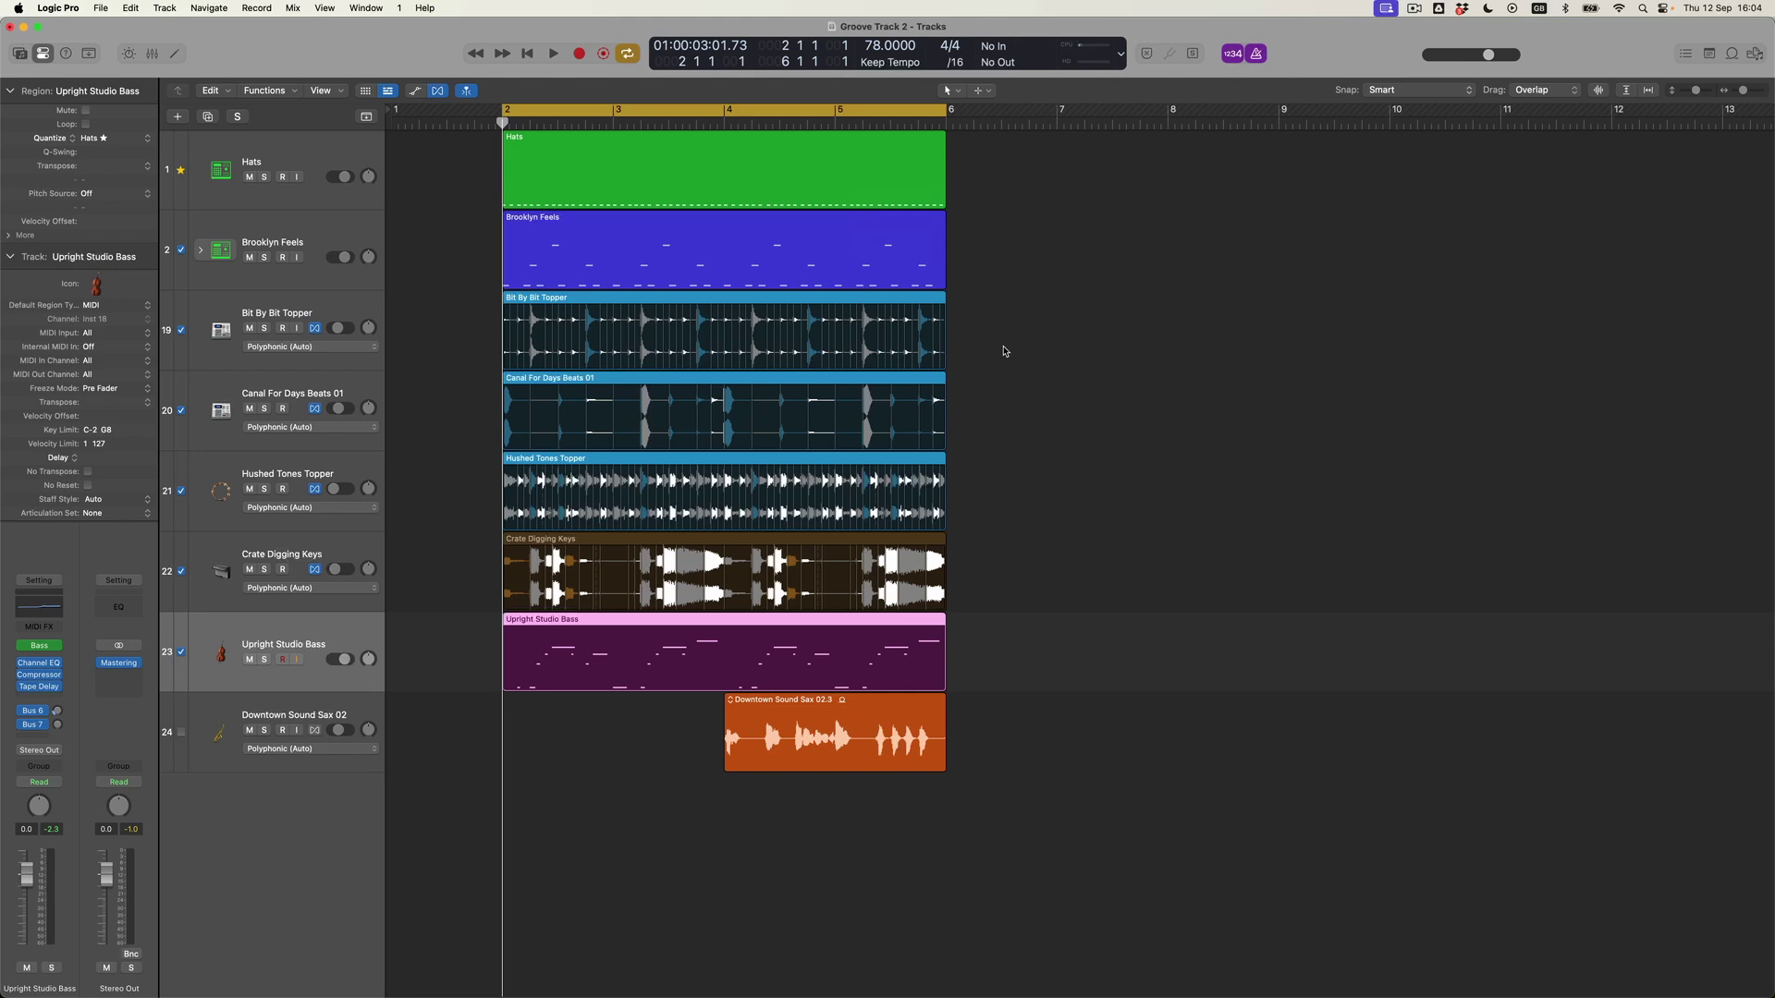
key(space)
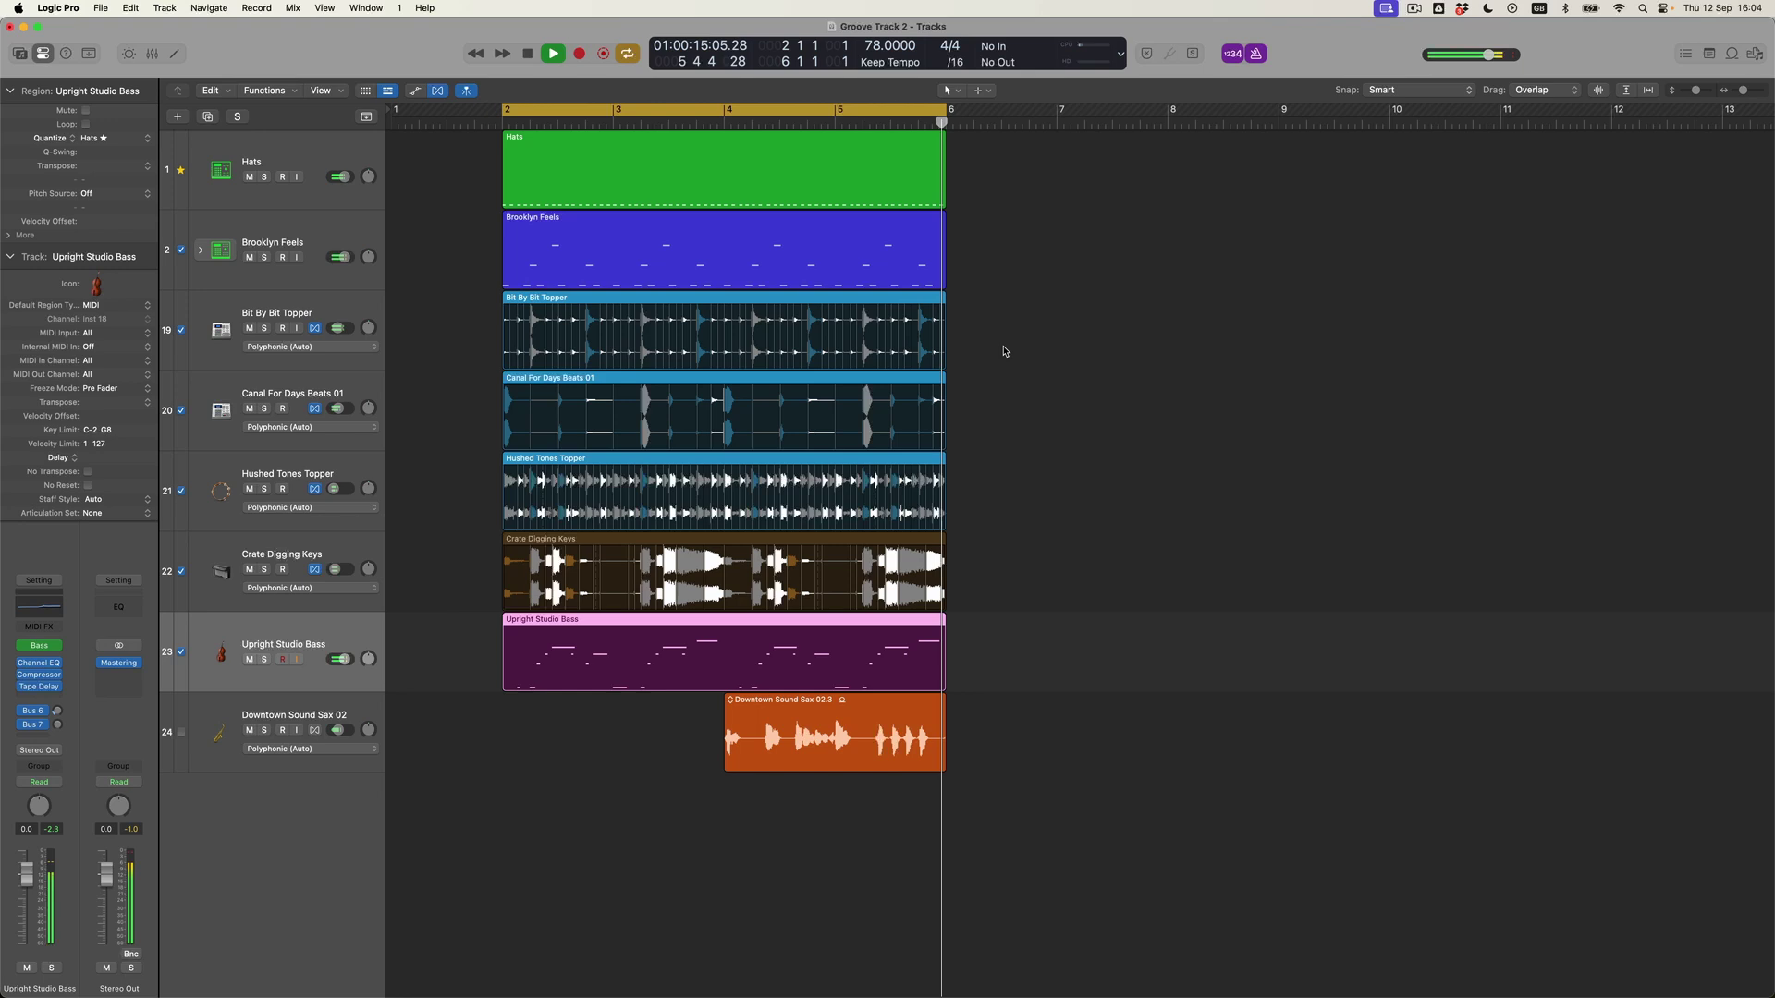
key(space)
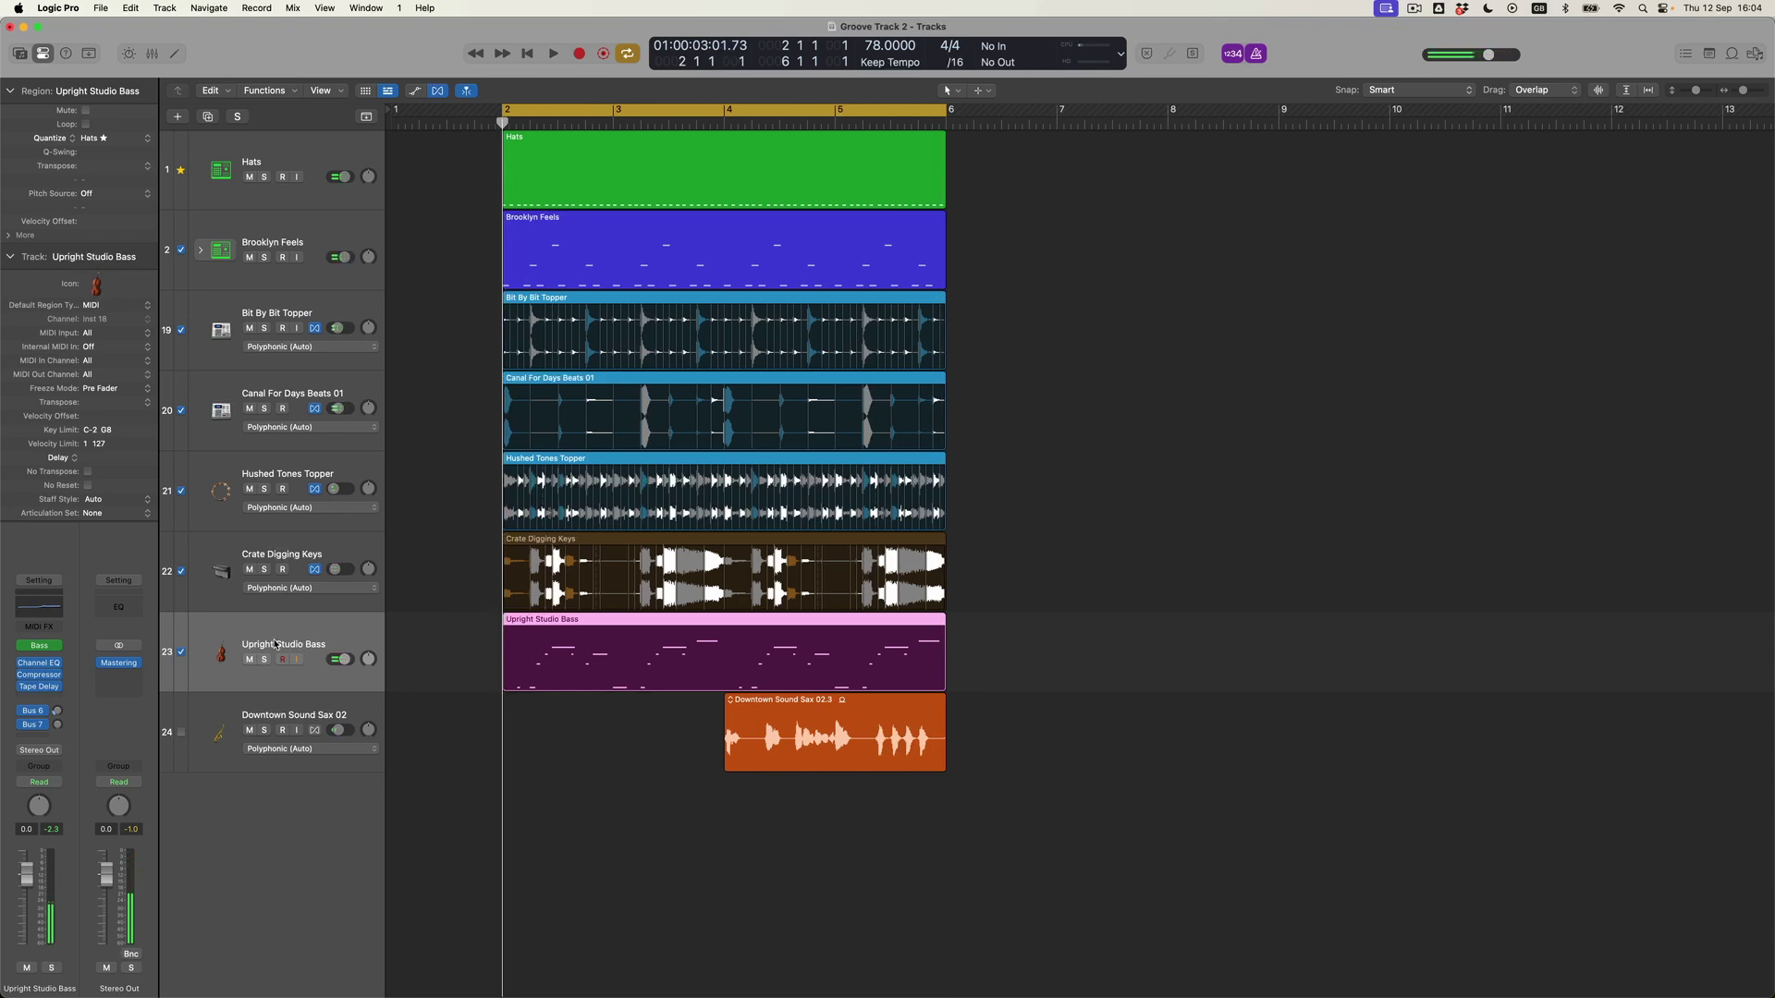
click(183, 656)
key(space)
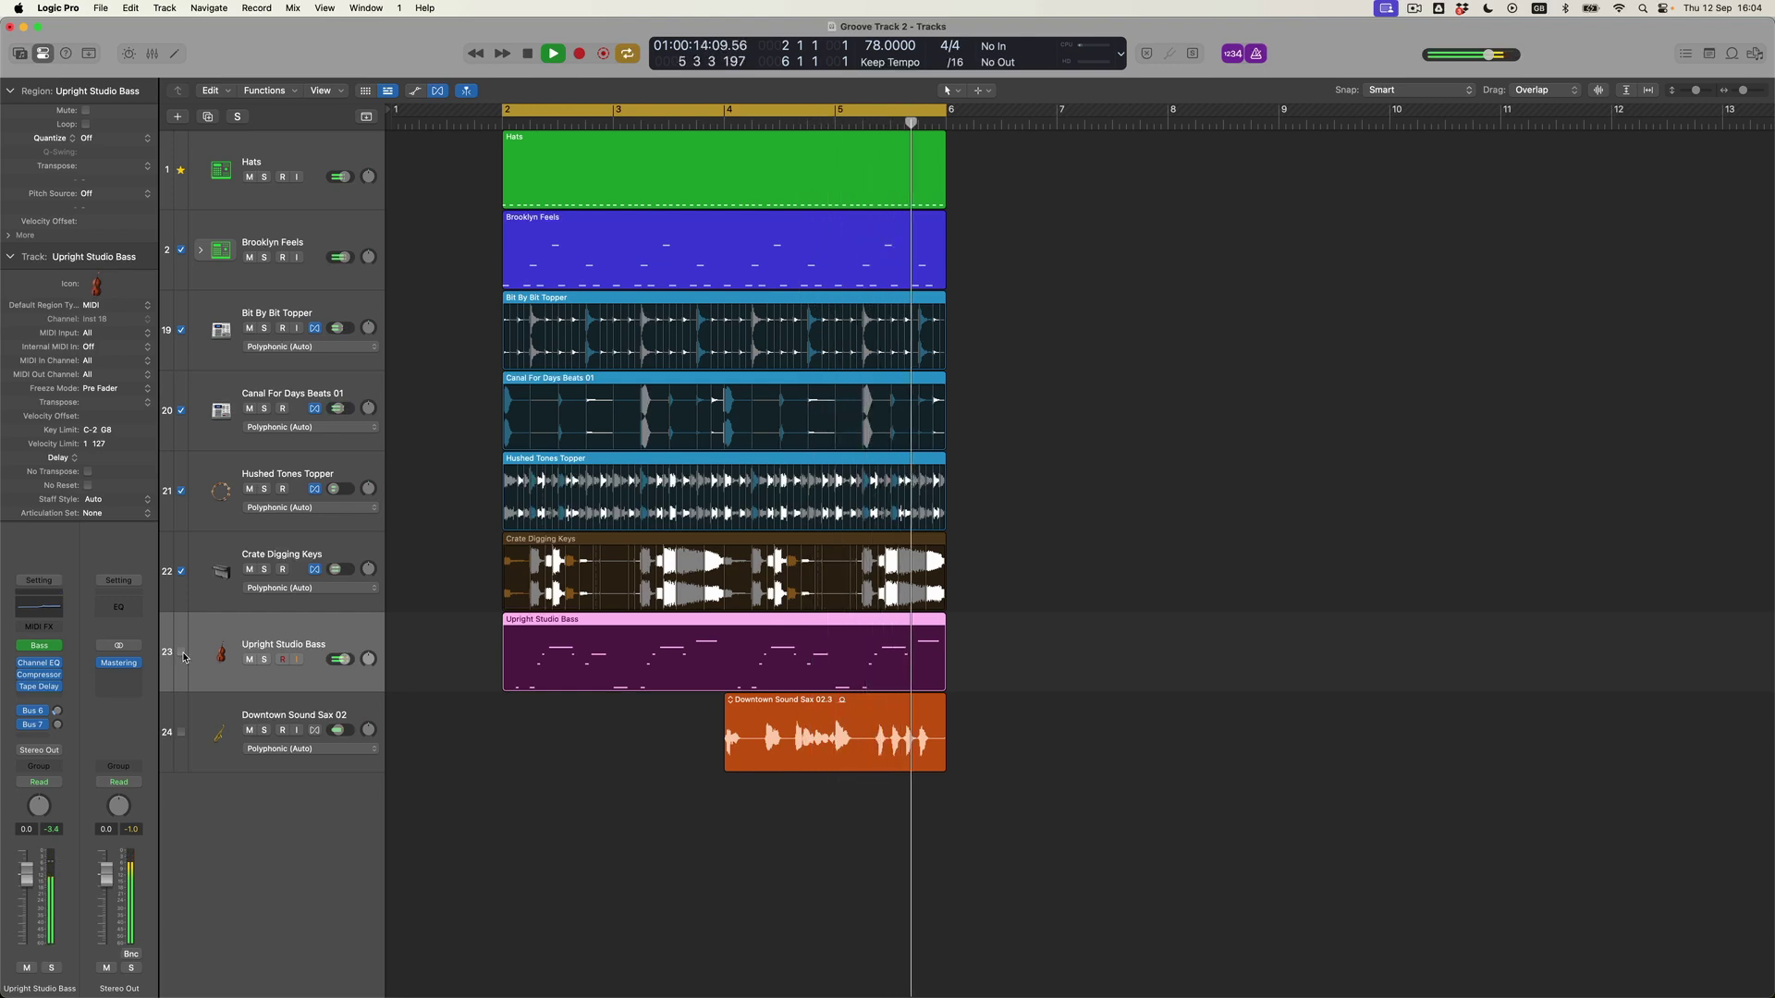
key(space)
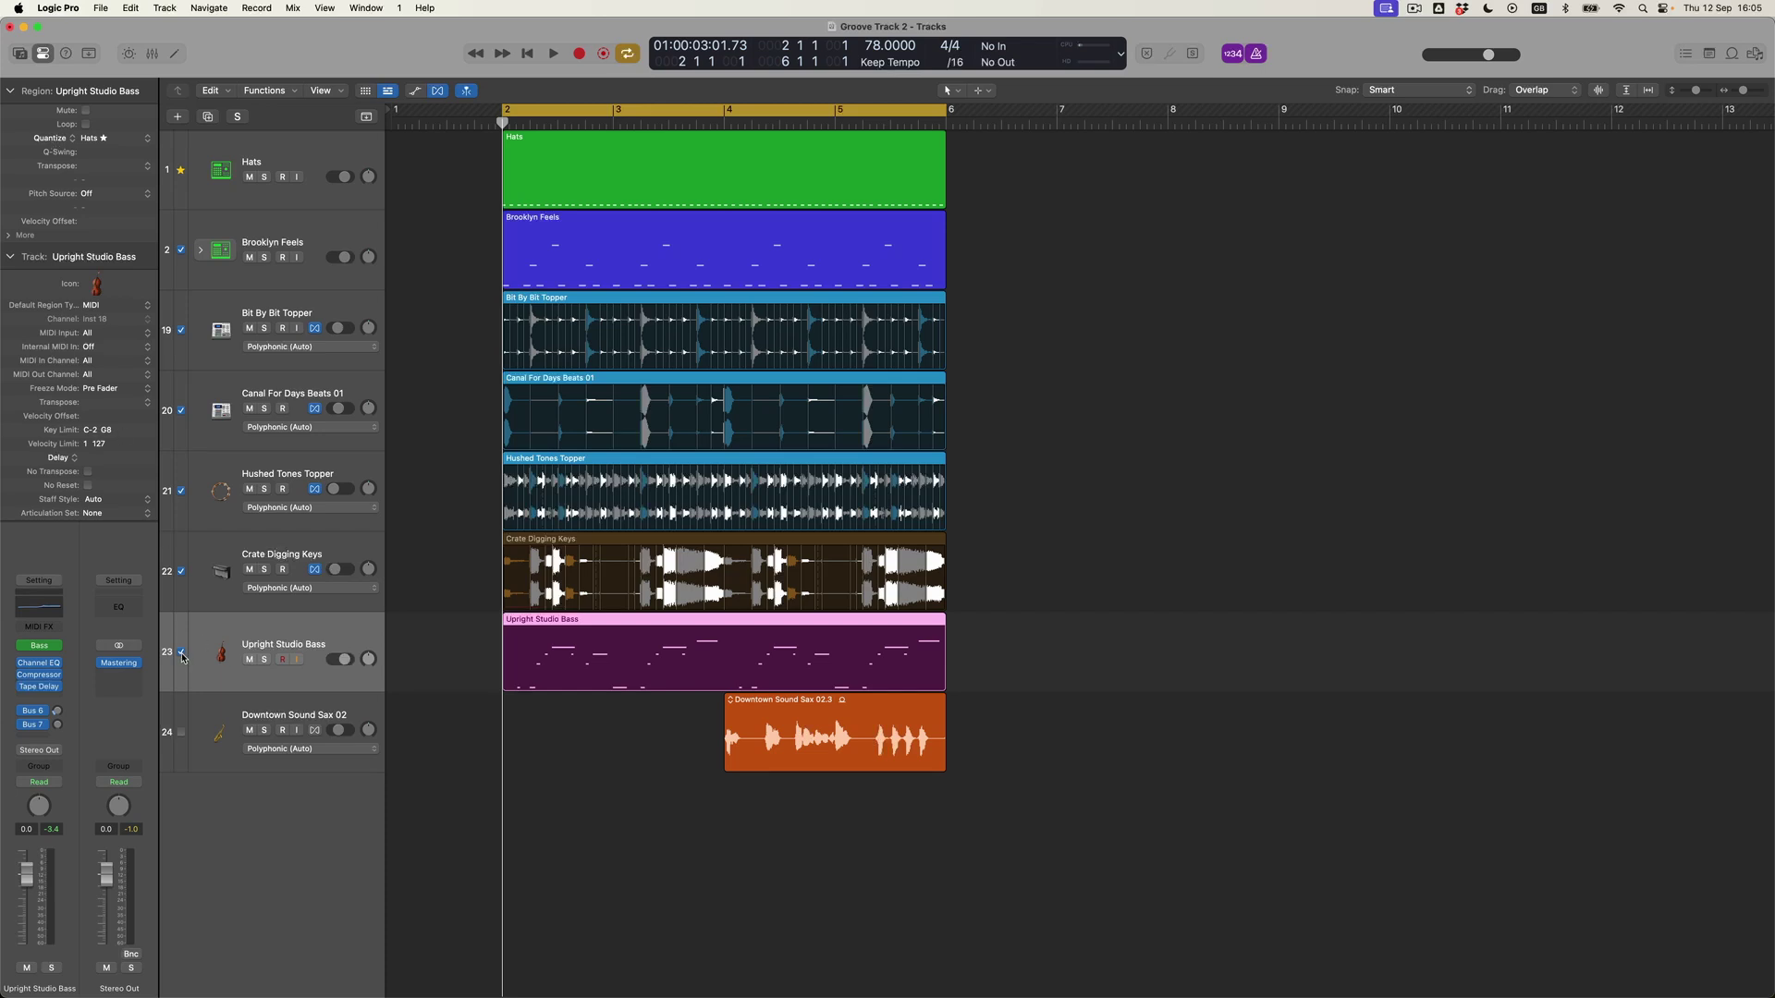
click(150, 142)
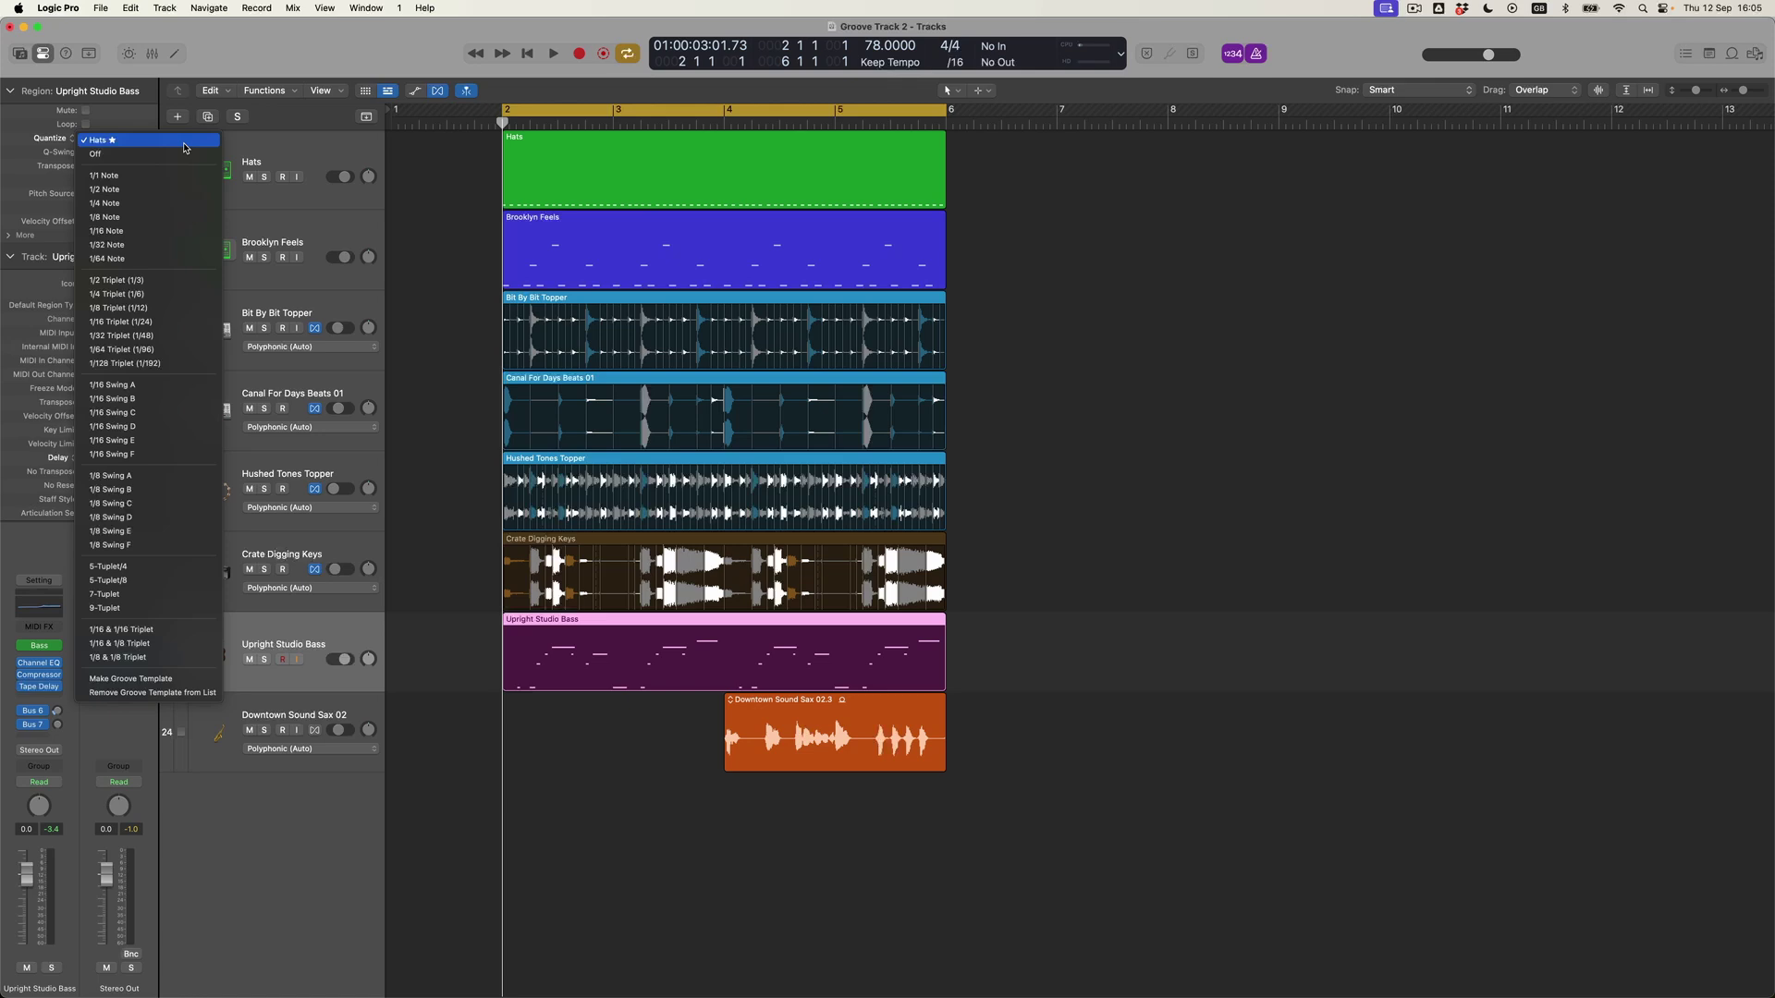
click(287, 820)
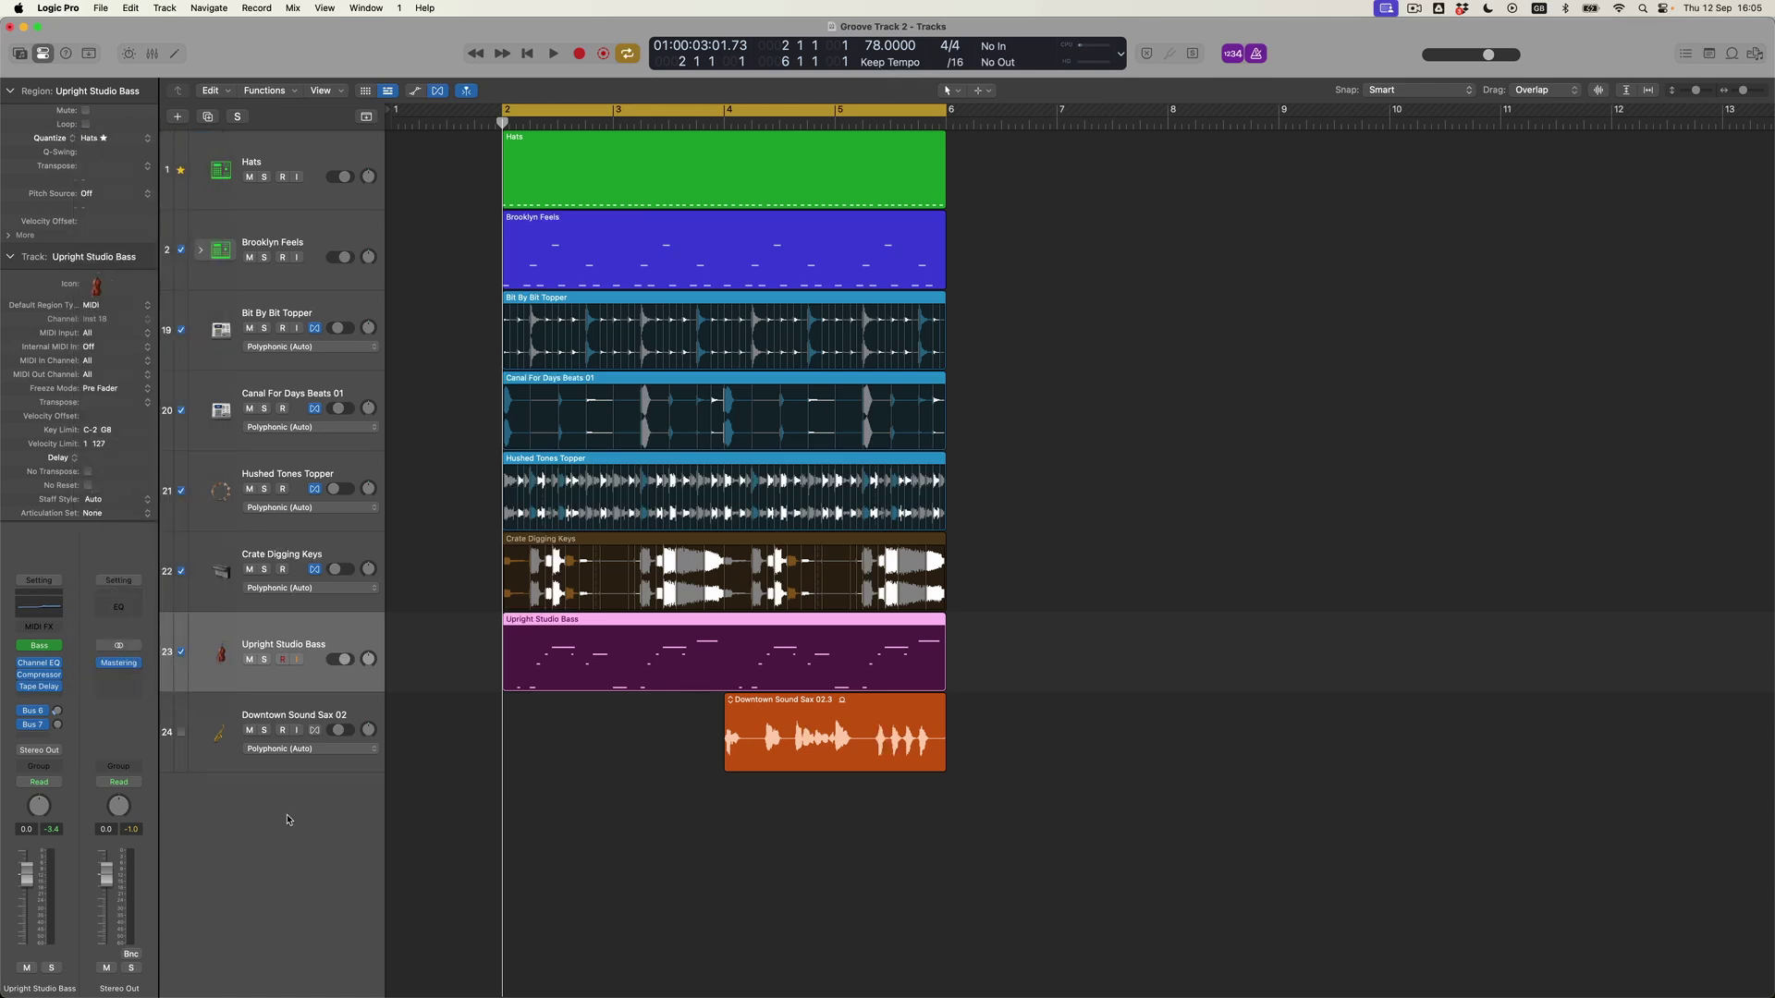
Expand the bass region's More section to reveal Q-Velocity, Q-Range and Q-Strength
click(10, 237)
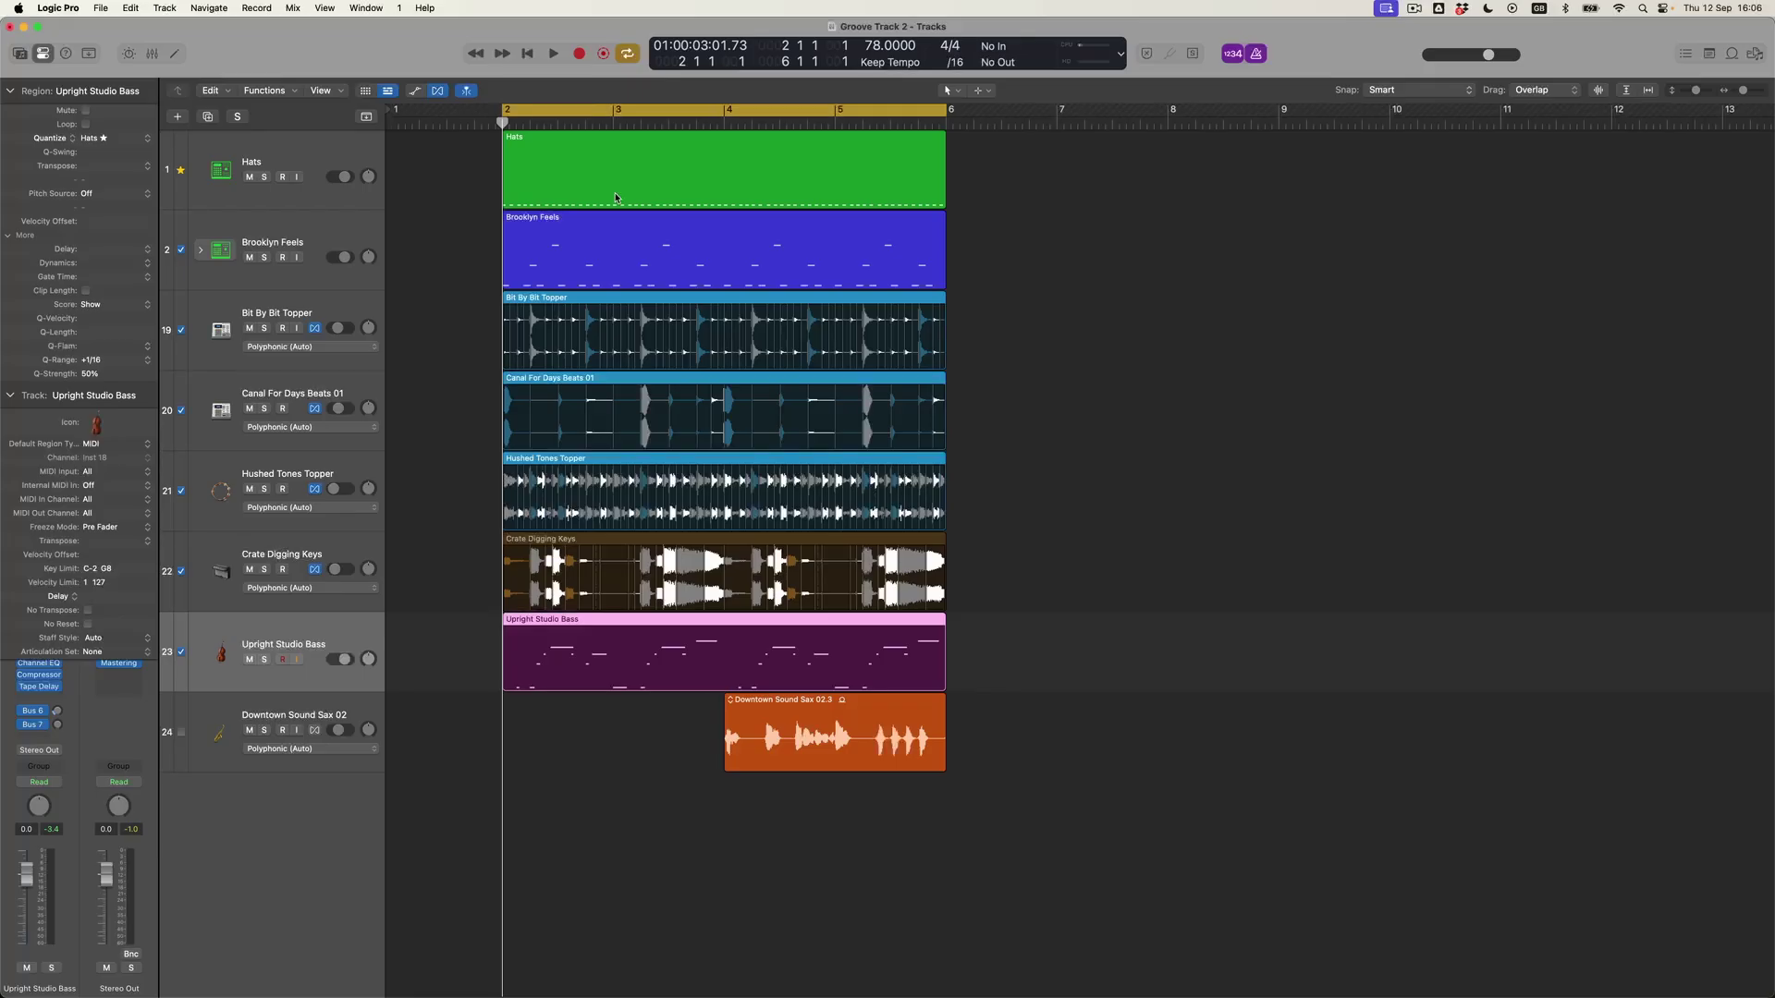
Select the Hats region (bars 2 to 6) to show its settings in the inspector
click(615, 197)
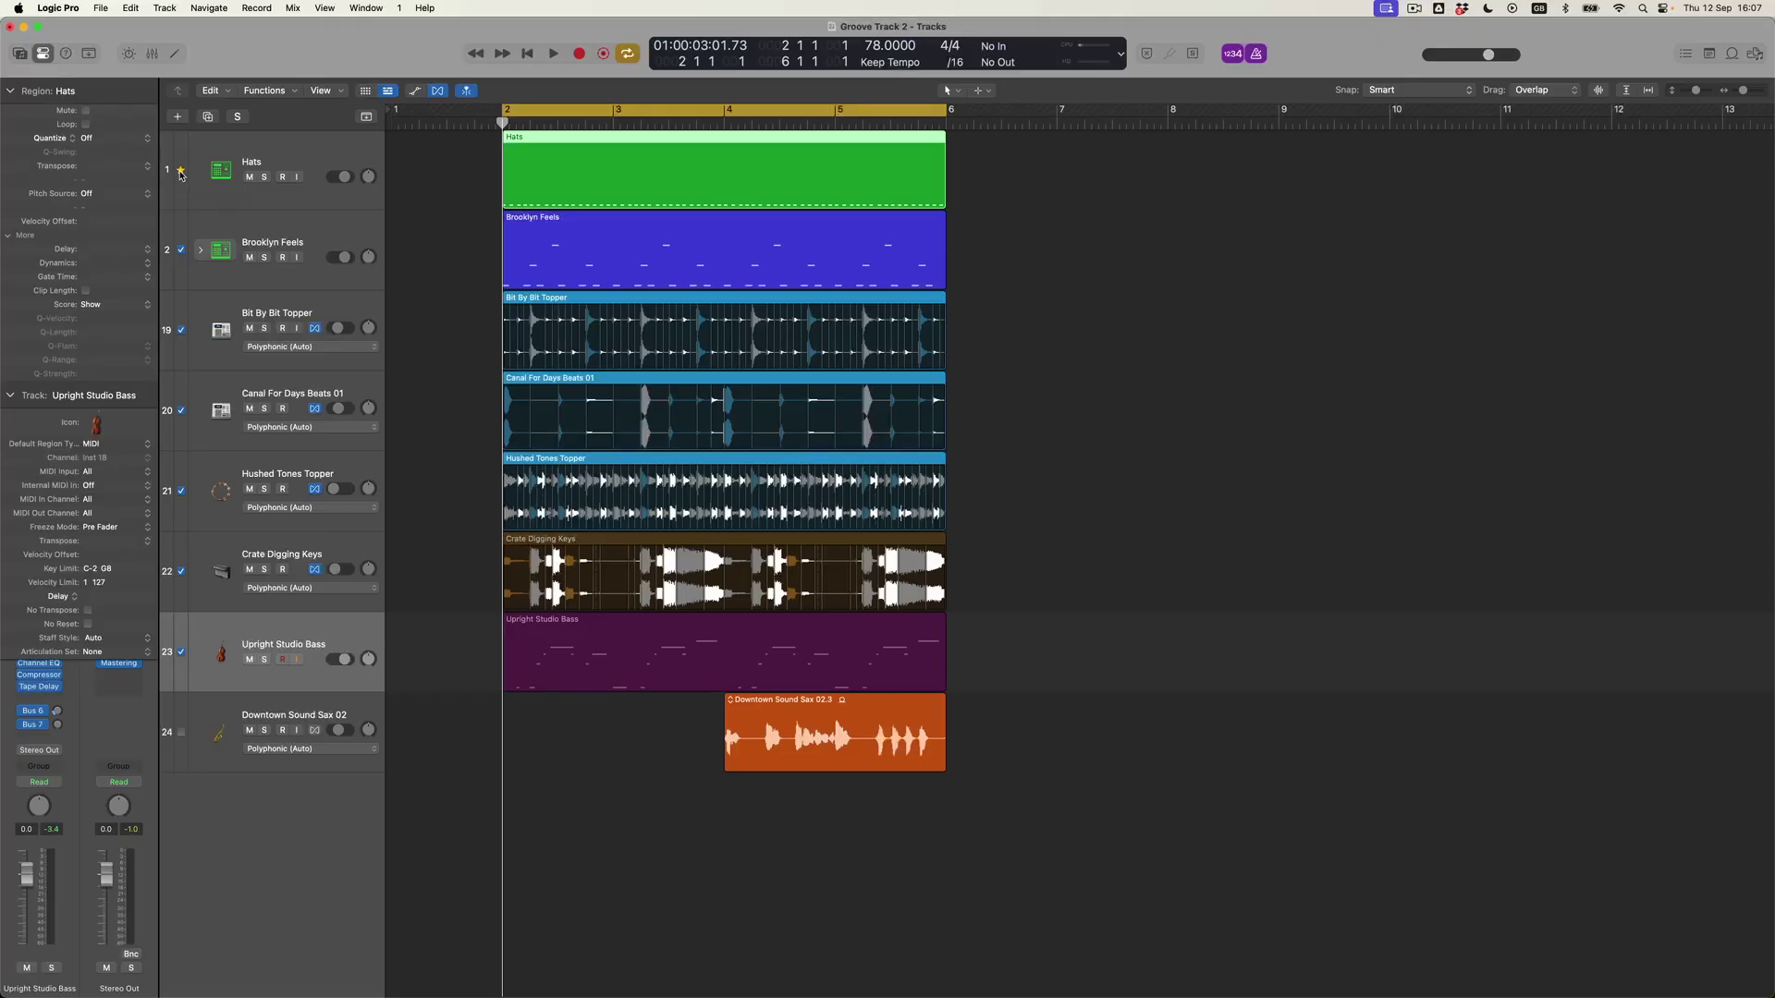
Move the Groove Track from Hats to Bit By Bit Topper and set Hats to match it
click(181, 172)
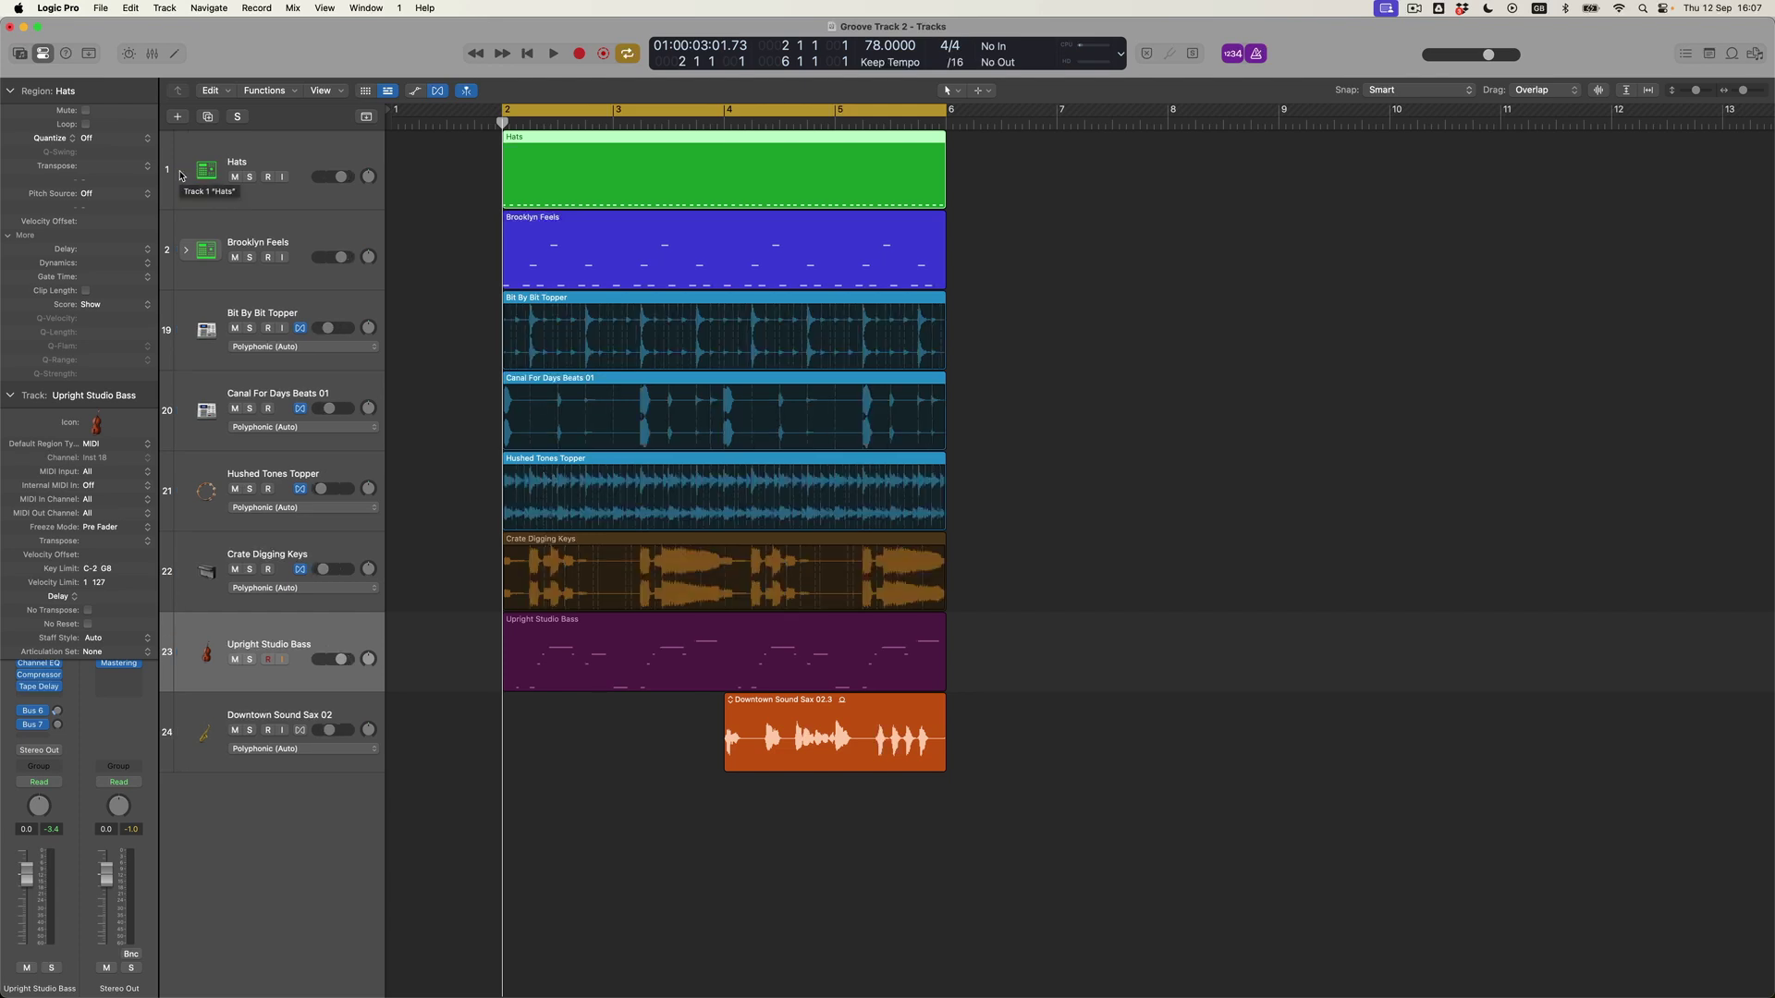
click(166, 331)
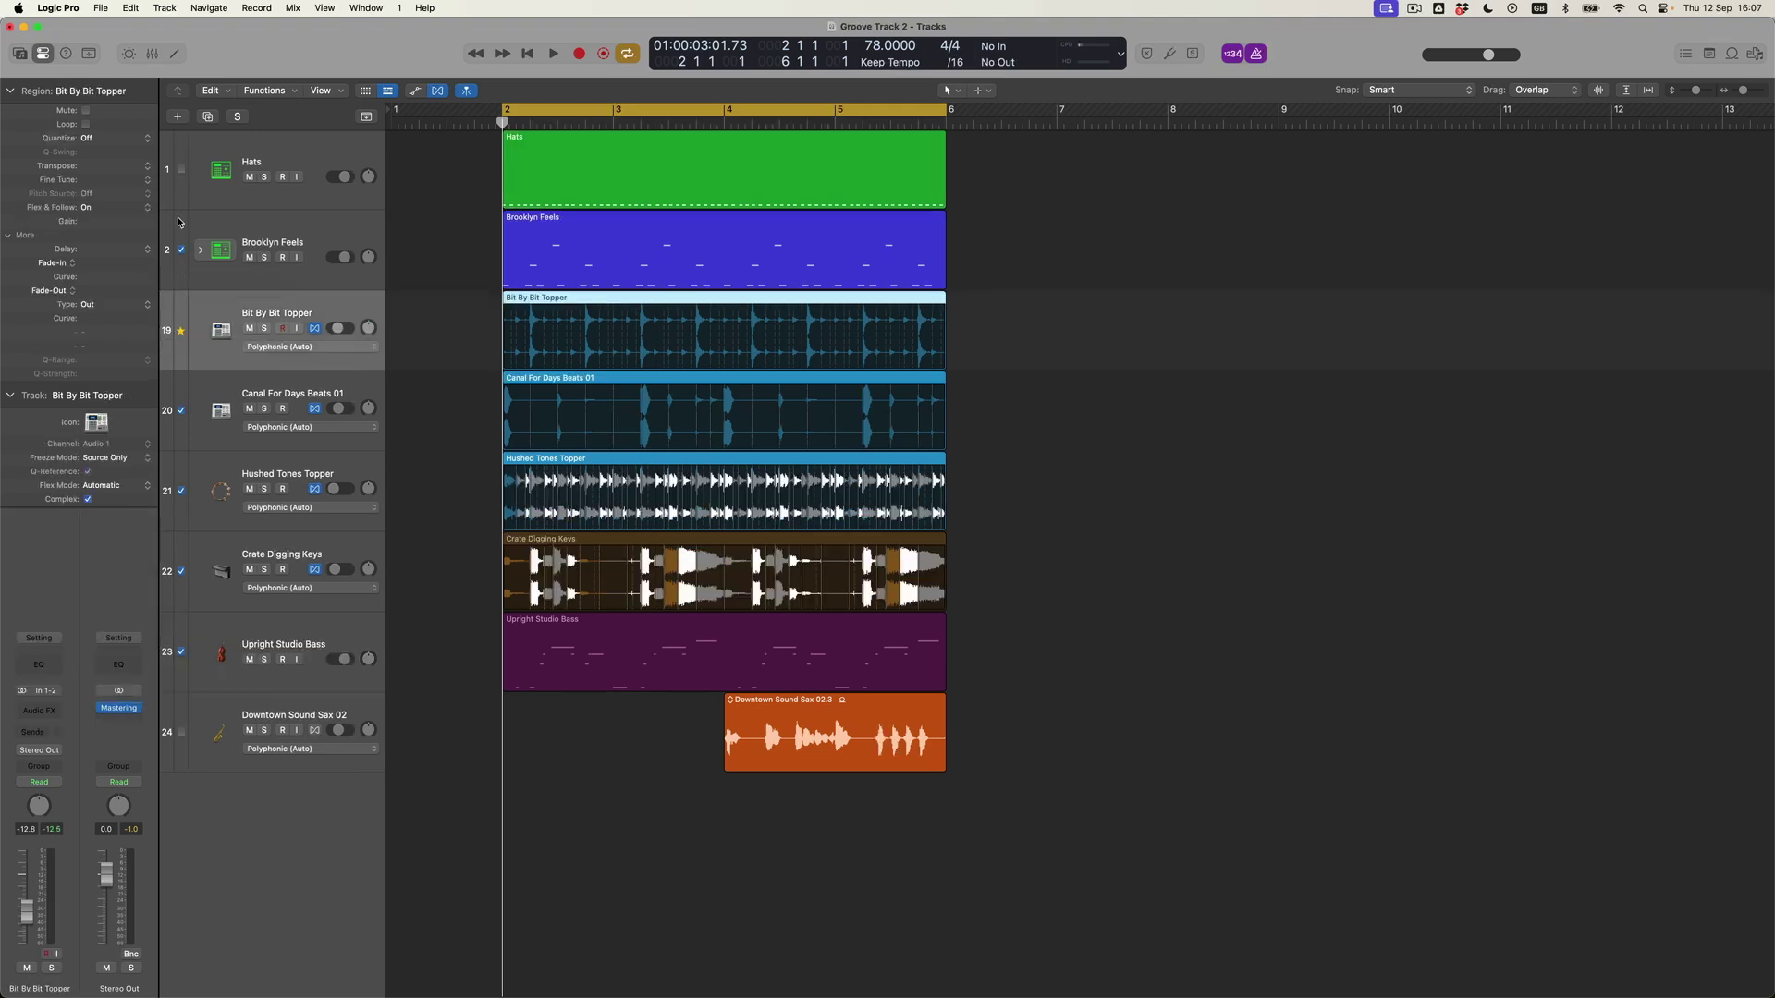
click(181, 171)
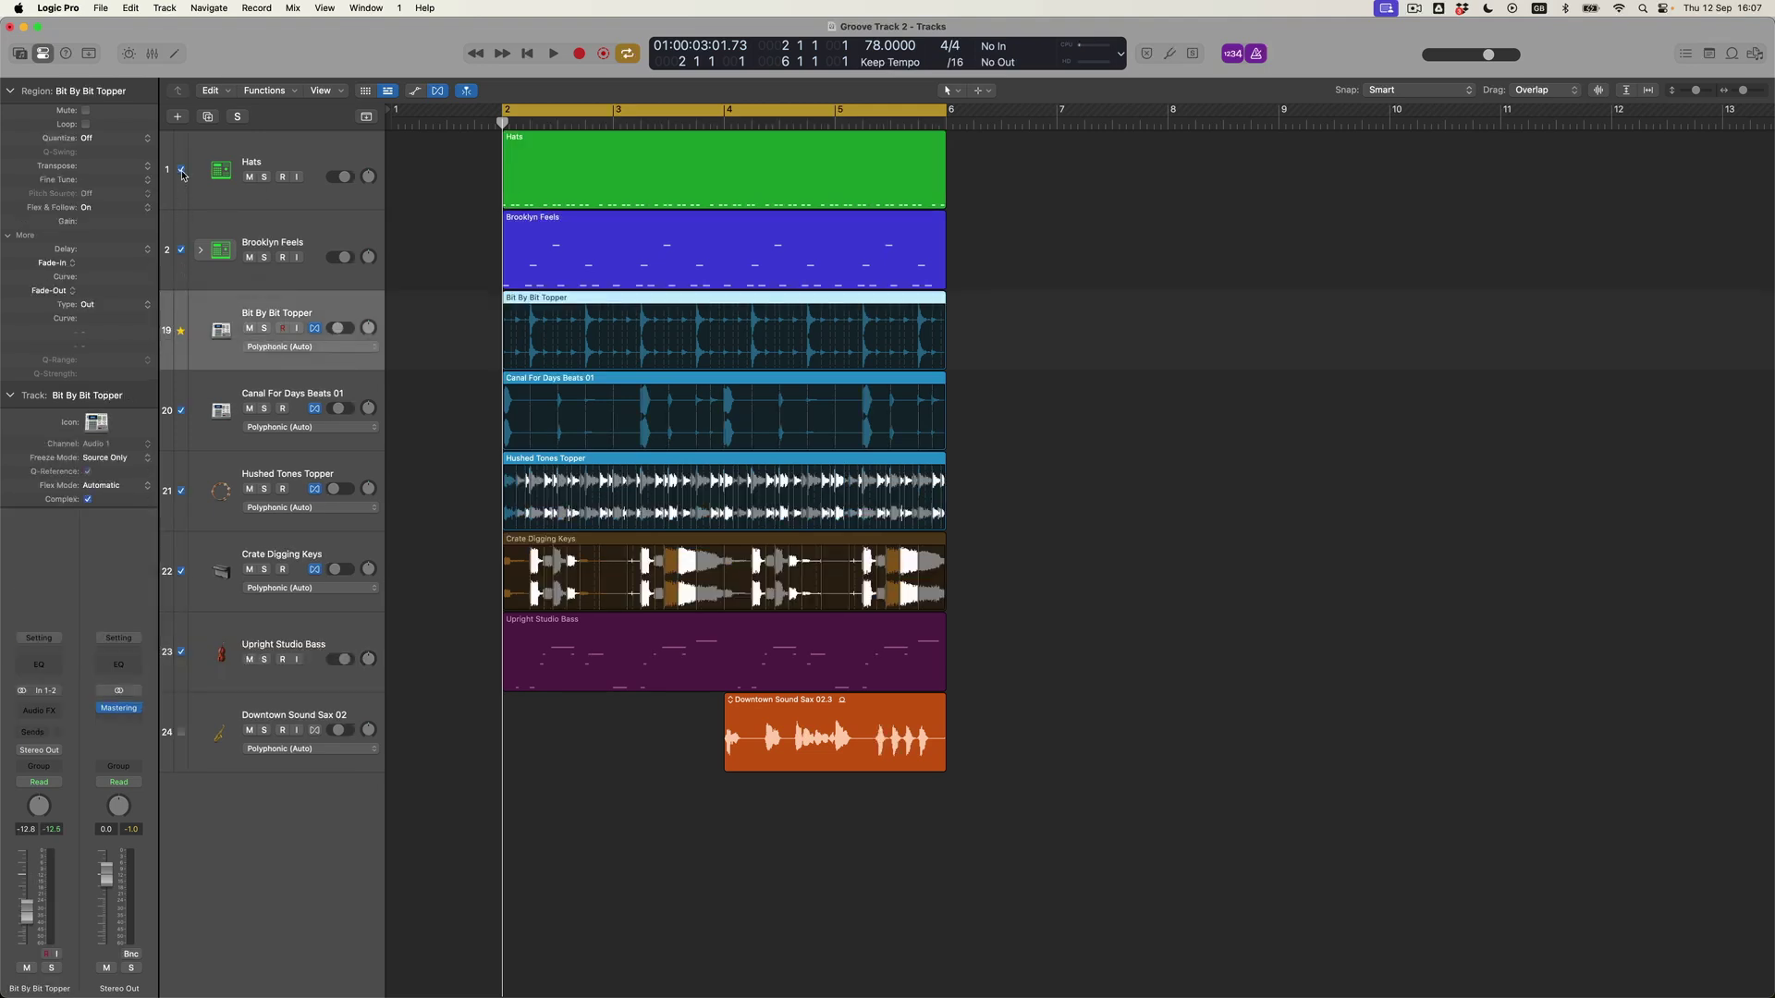